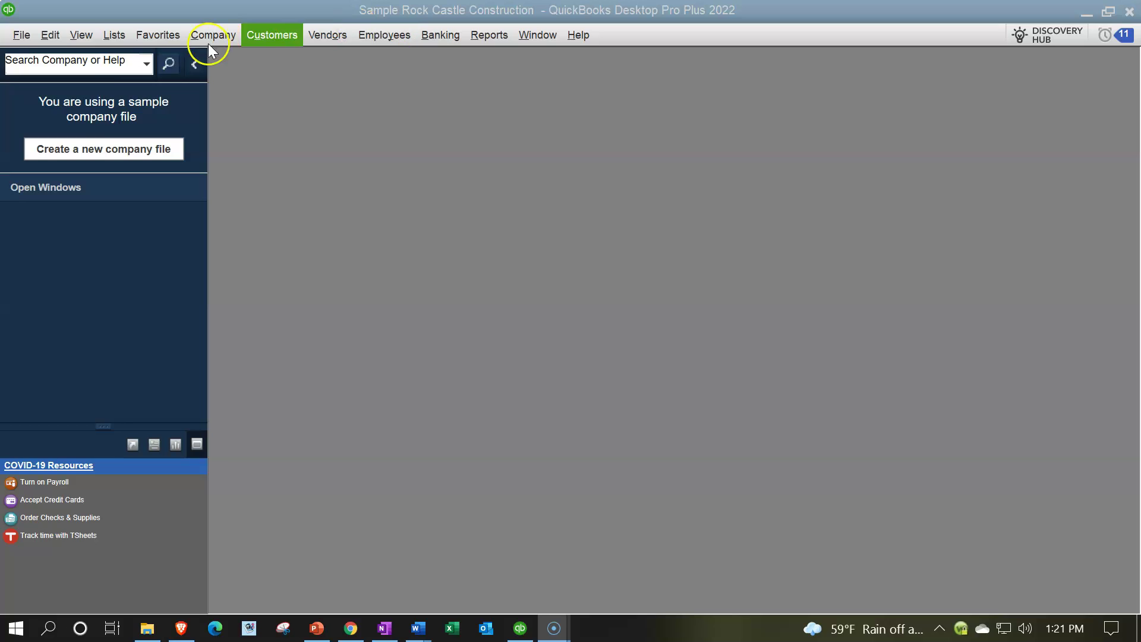
Show the open window list and open the company home page in a maximized window
left_click(85, 36)
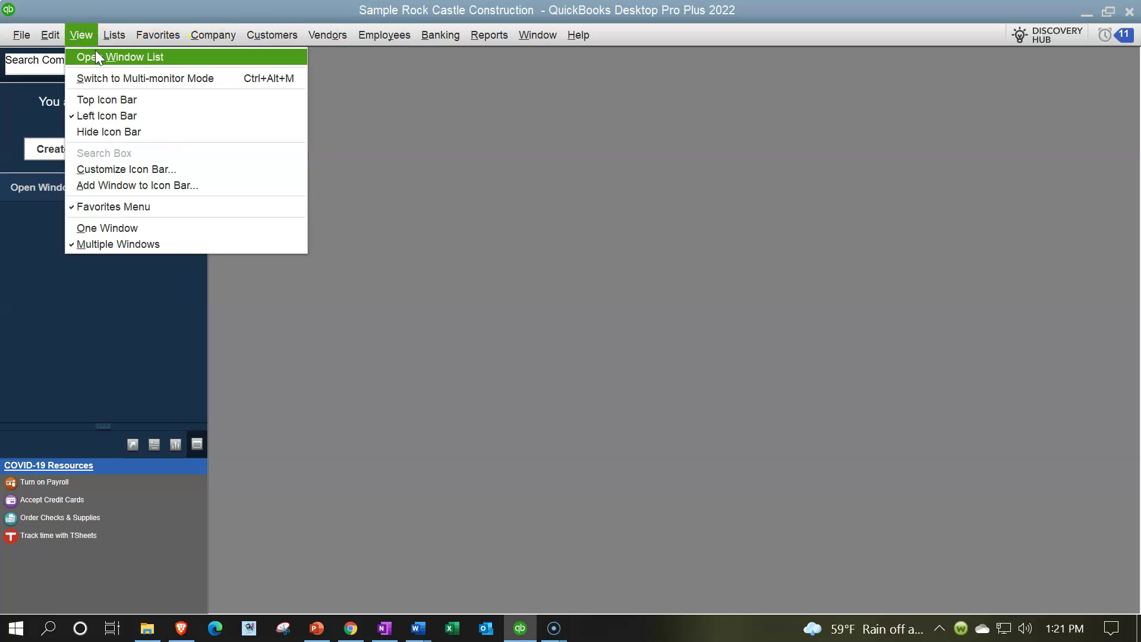
left_click(95, 51)
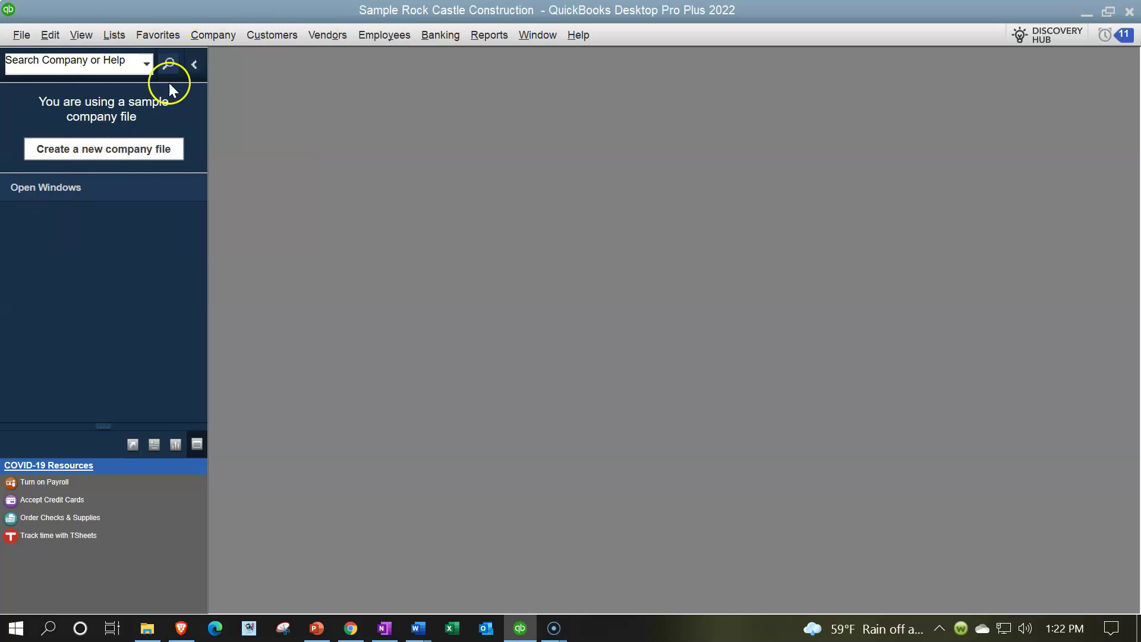
left_click(210, 39)
left_click(216, 51)
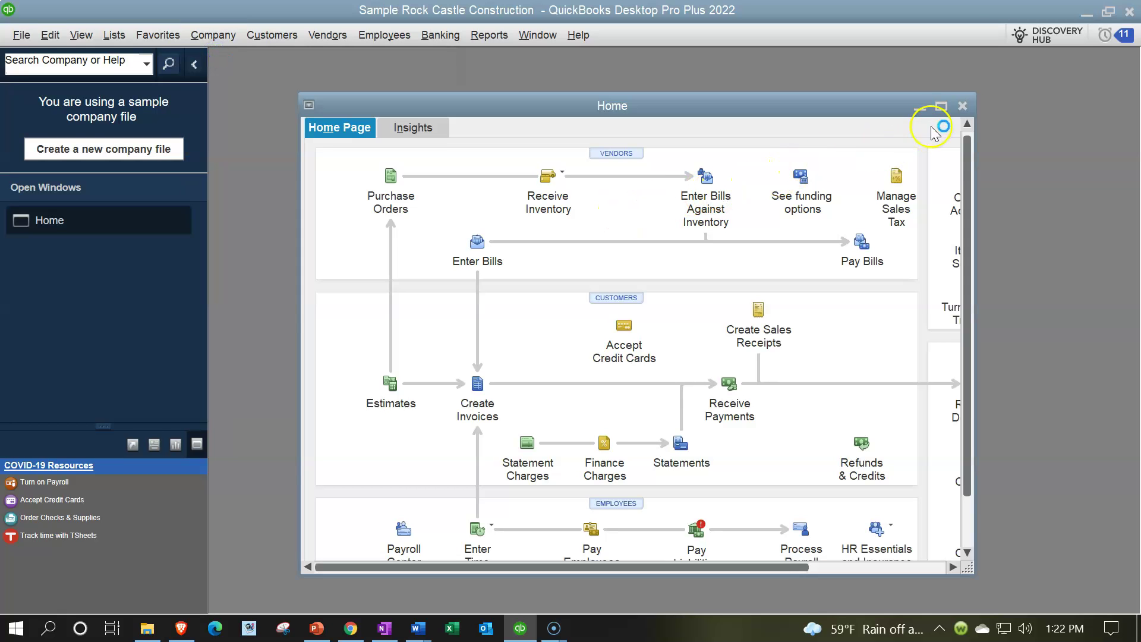
left_click(941, 107)
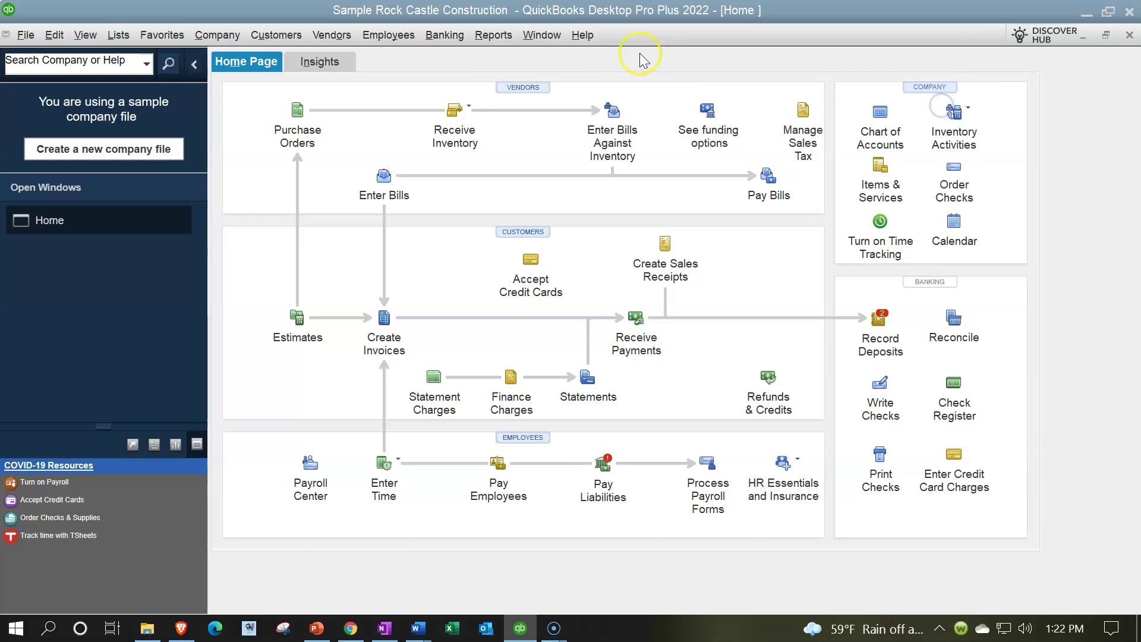
Open the Balance Sheet Standard report from the company and financial reports
left_click(498, 35)
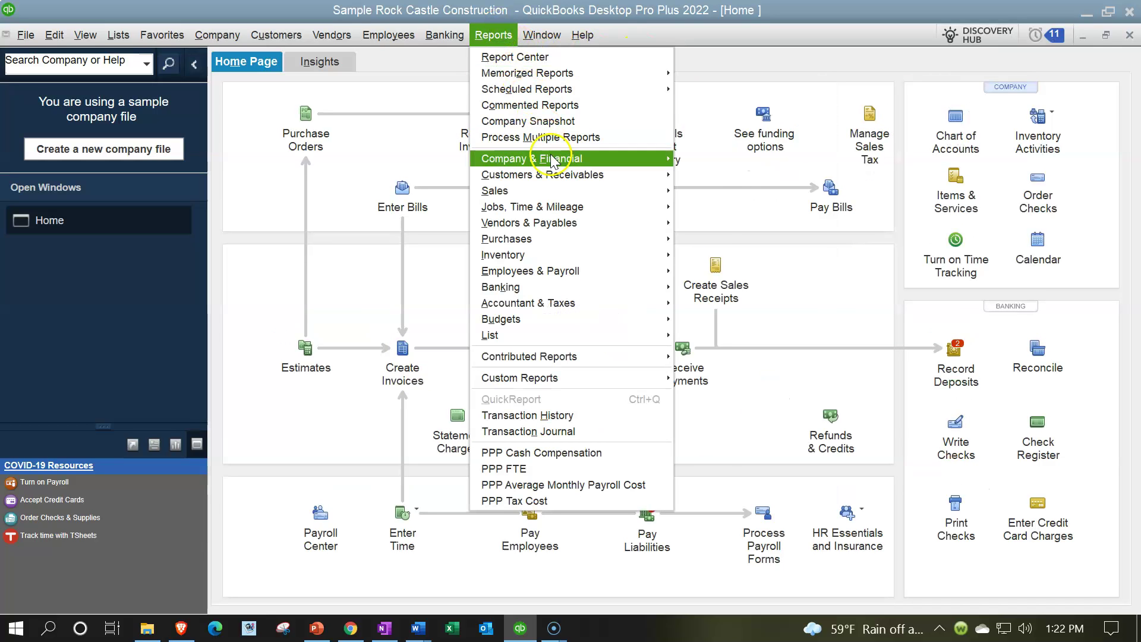
mouse_move(622, 158)
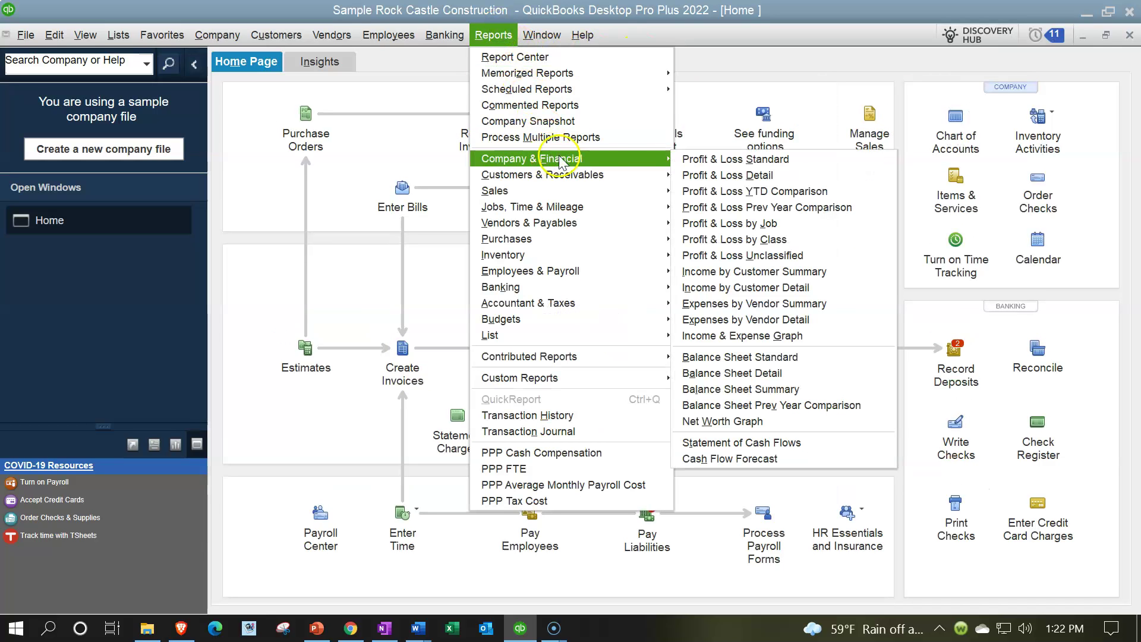
left_click(707, 357)
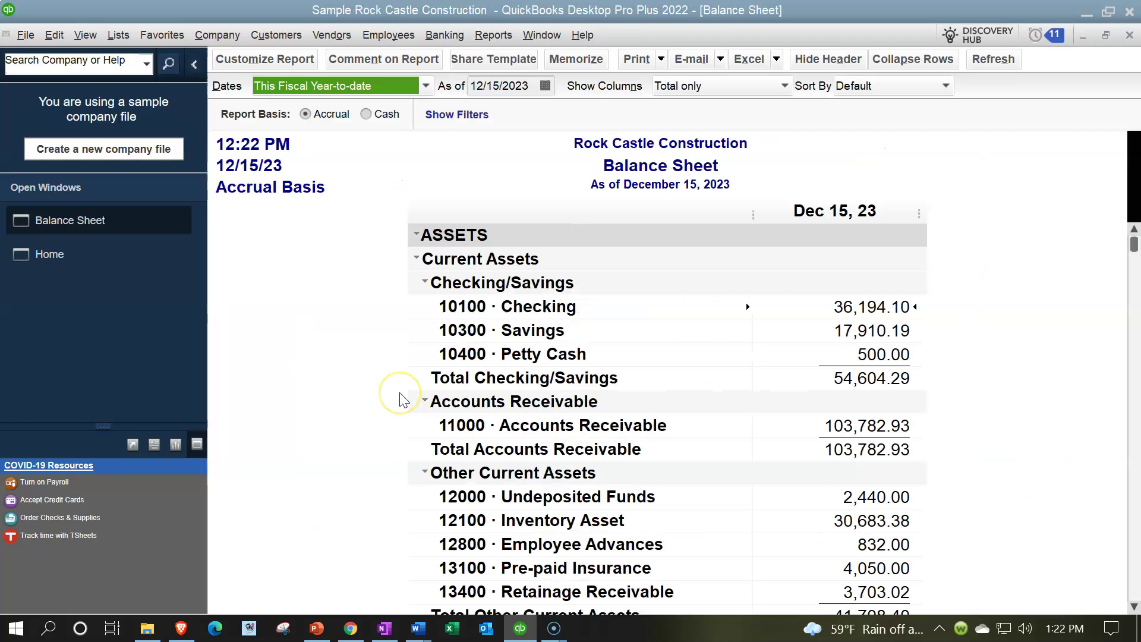
Open the Profit & Loss Standard report from the company and financial reports
left_click(493, 35)
mouse_move(544, 158)
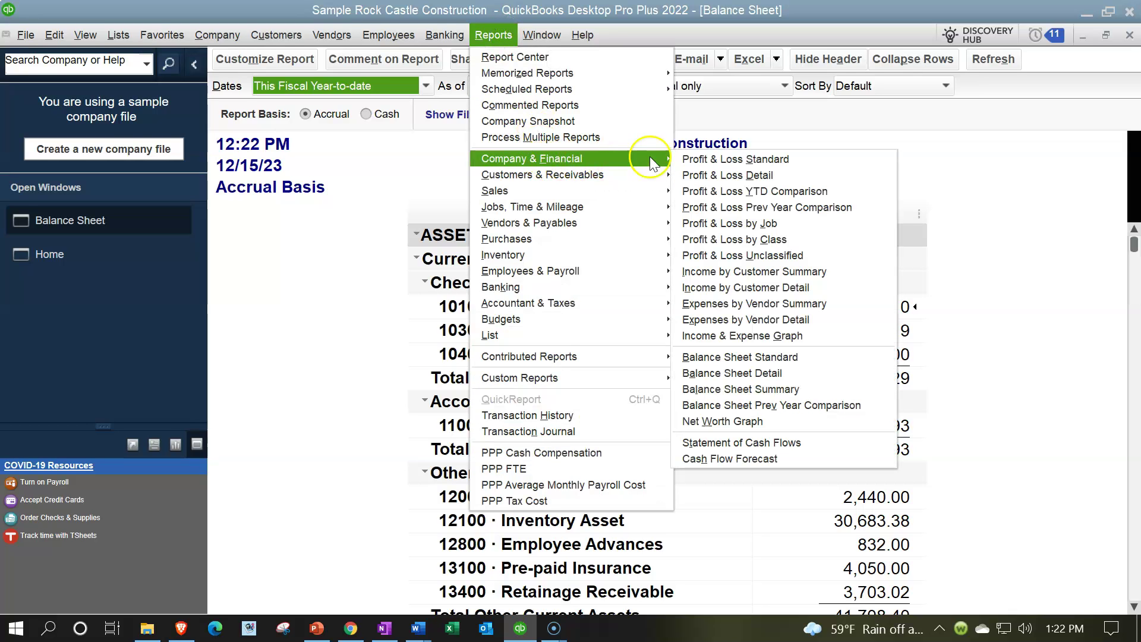
left_click(698, 159)
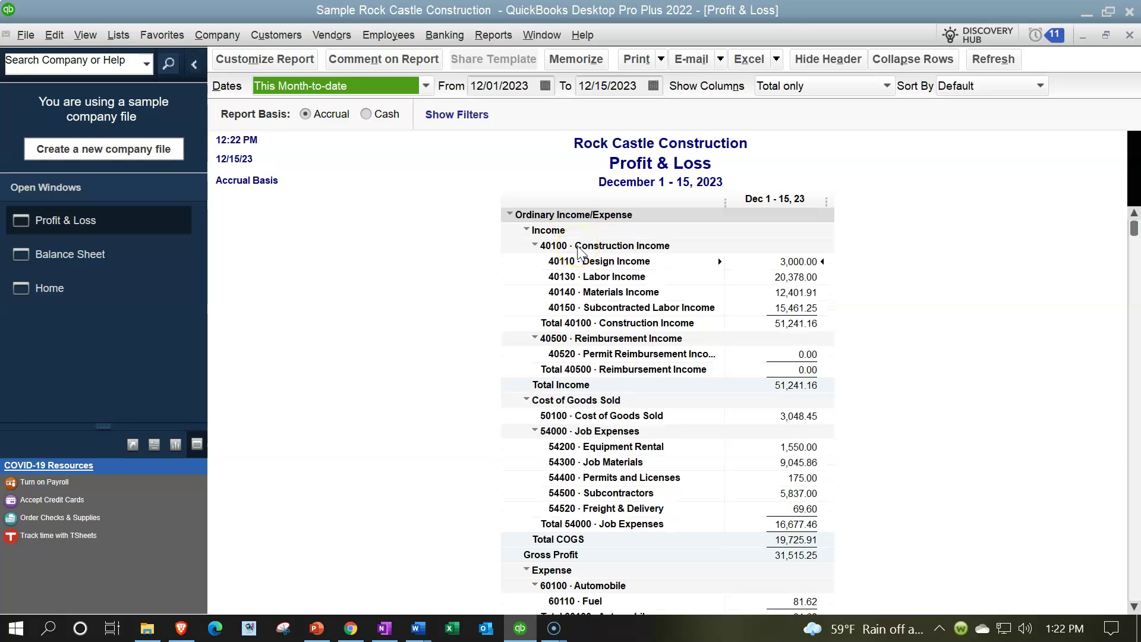
scroll(682, 229, "up", 2)
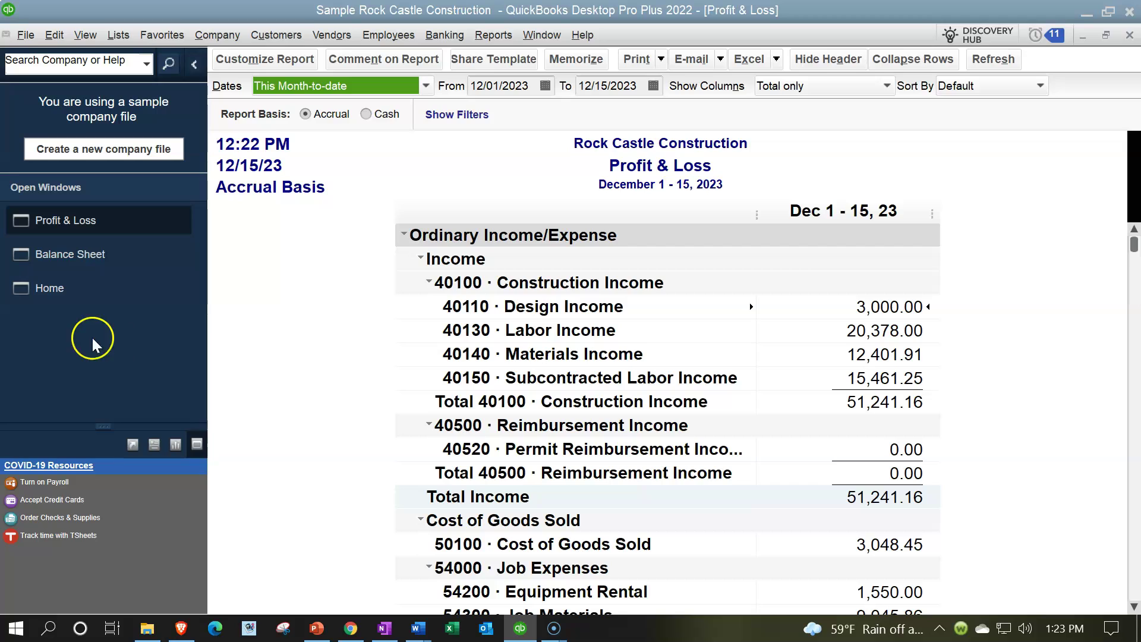
Open the chart of accounts and collapse the Open Windows pane to widen the account list
left_click(50, 300)
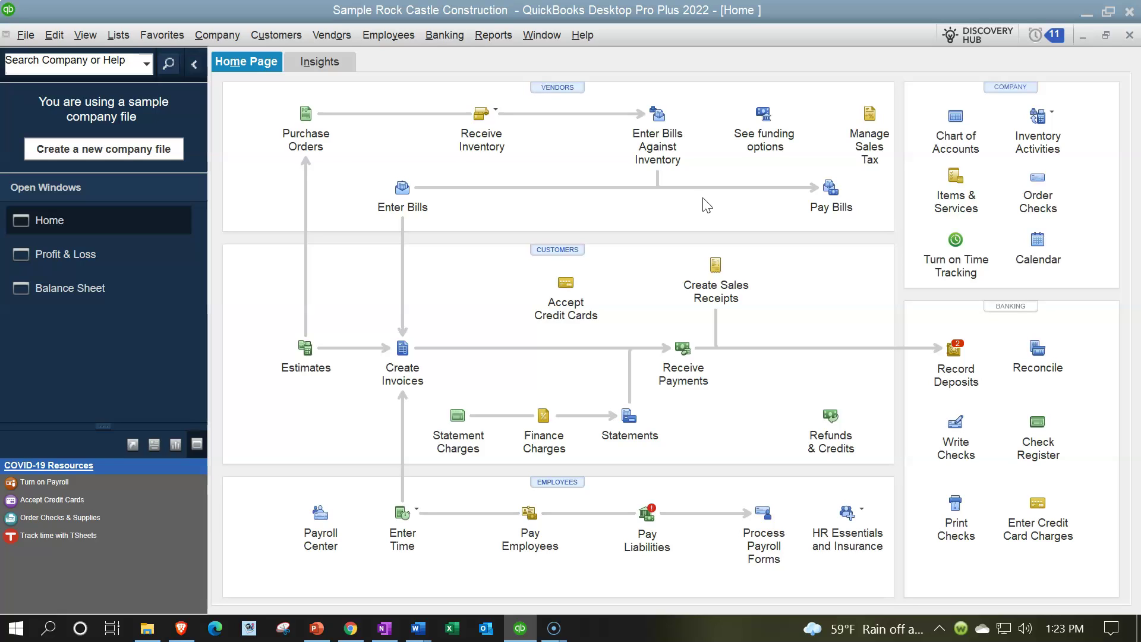
left_click(952, 152)
left_click(122, 35)
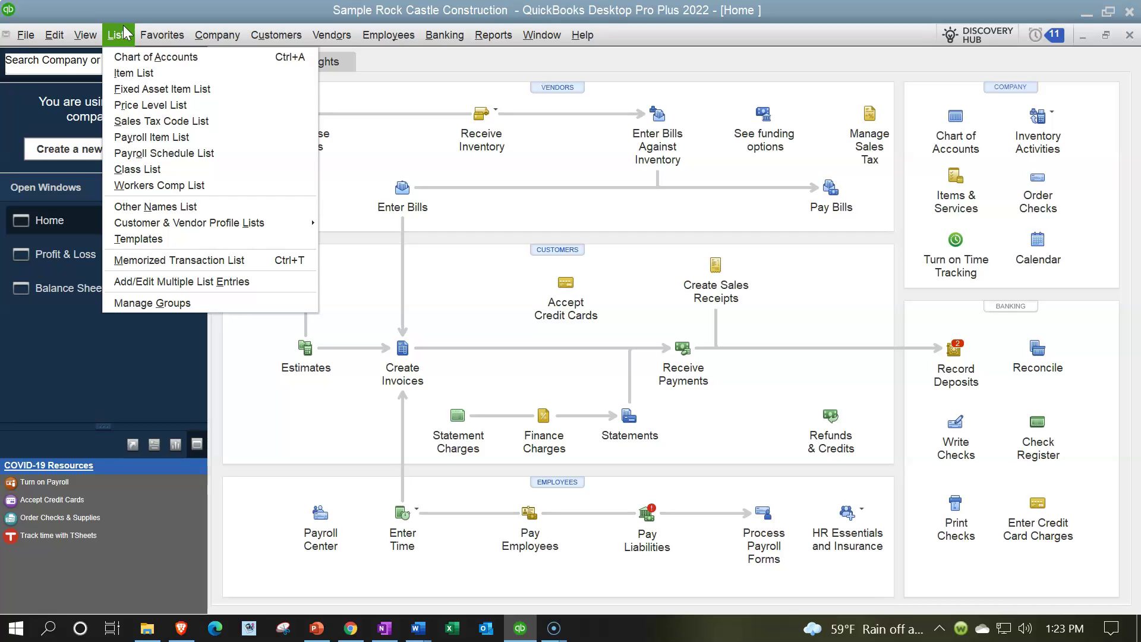
left_click(127, 48)
left_click(128, 56)
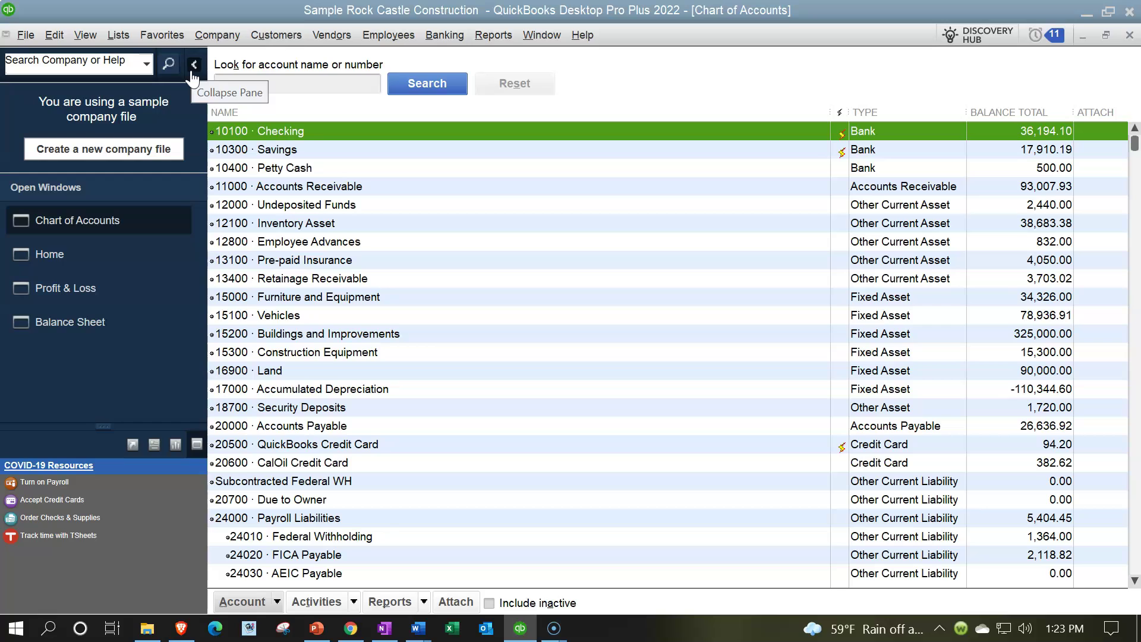
left_click(193, 66)
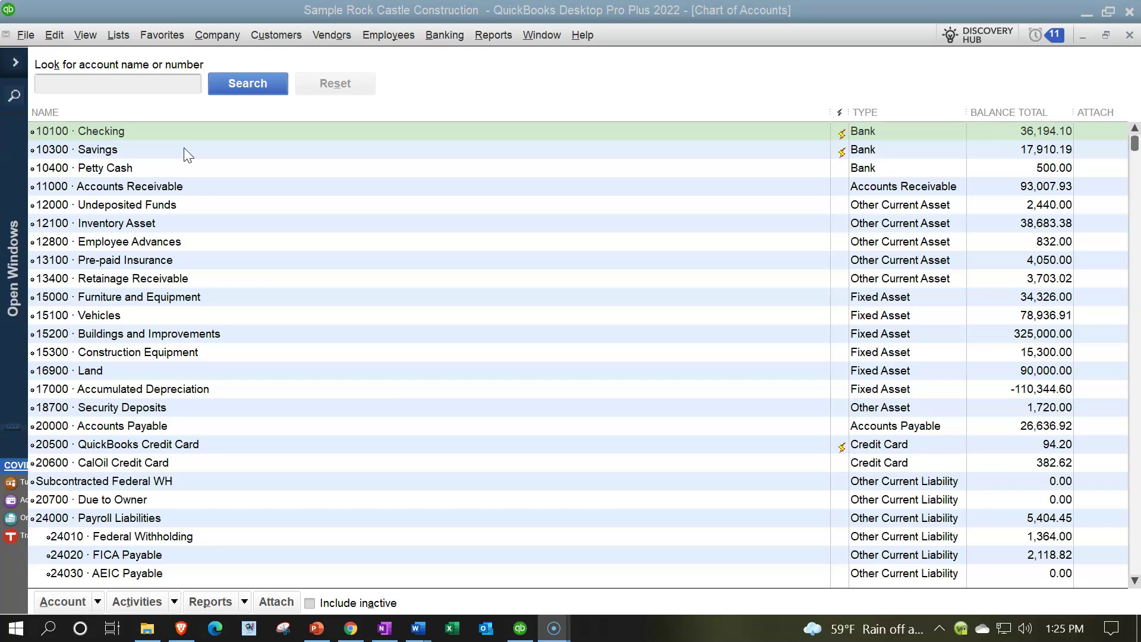
Sort the chart of accounts by name in descending and ascending order, and finally by account type
left_click(88, 110)
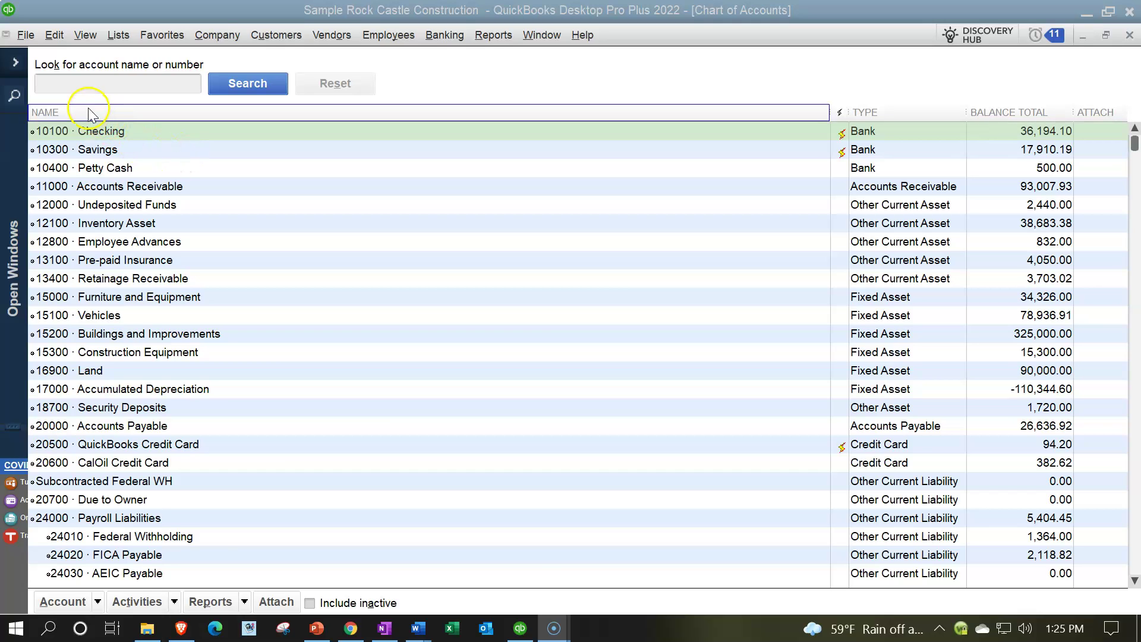
left_click(88, 110)
left_click(100, 118)
scroll(177, 248, "up", 2)
scroll(176, 249, "up", 20)
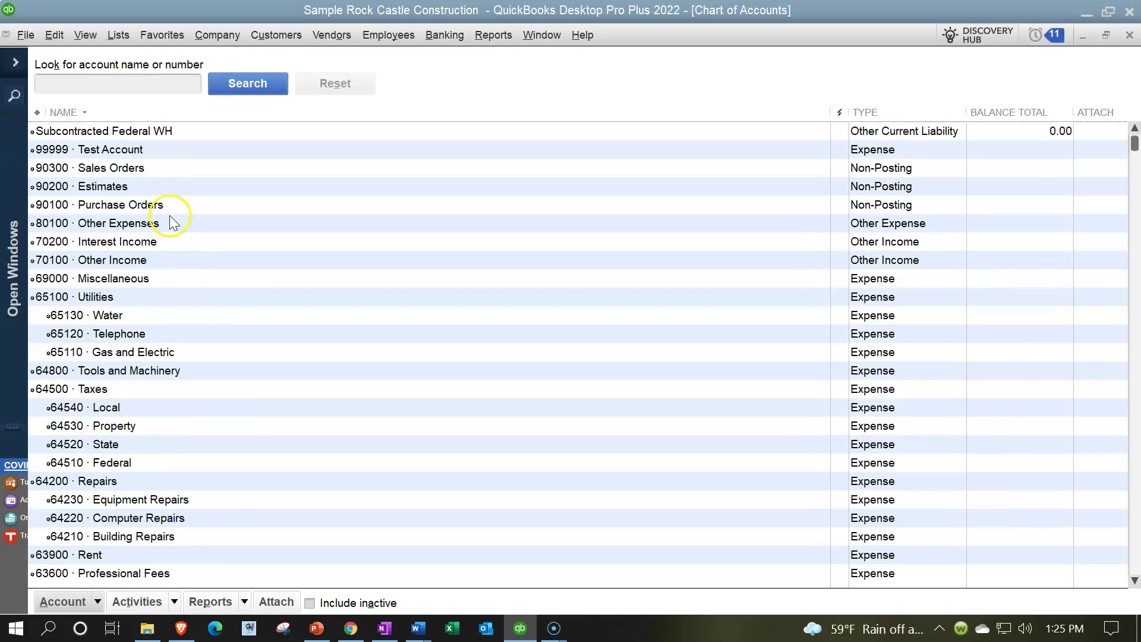
left_click(105, 113)
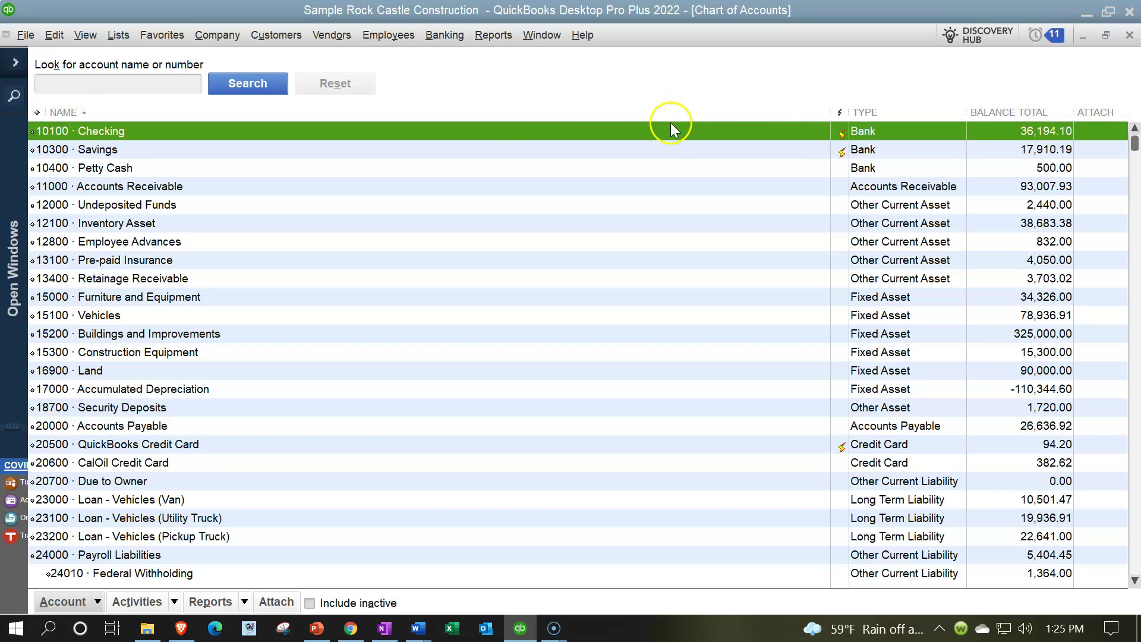
left_click(892, 113)
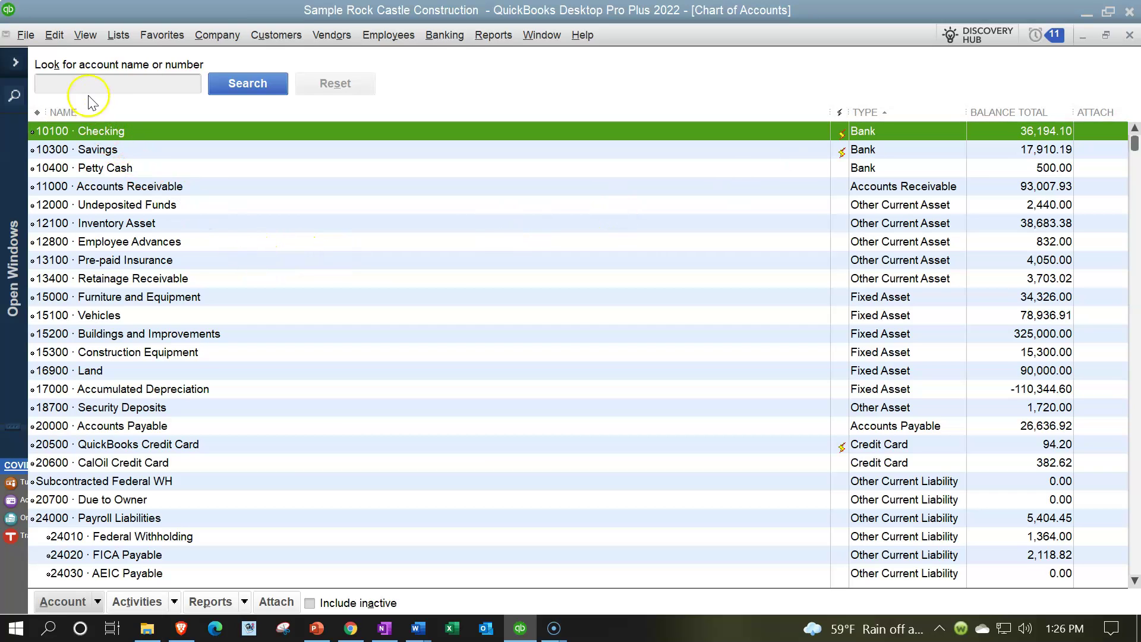
Examine the account number option in the Accounting company preferences and close the preferences without changes
left_click(54, 35)
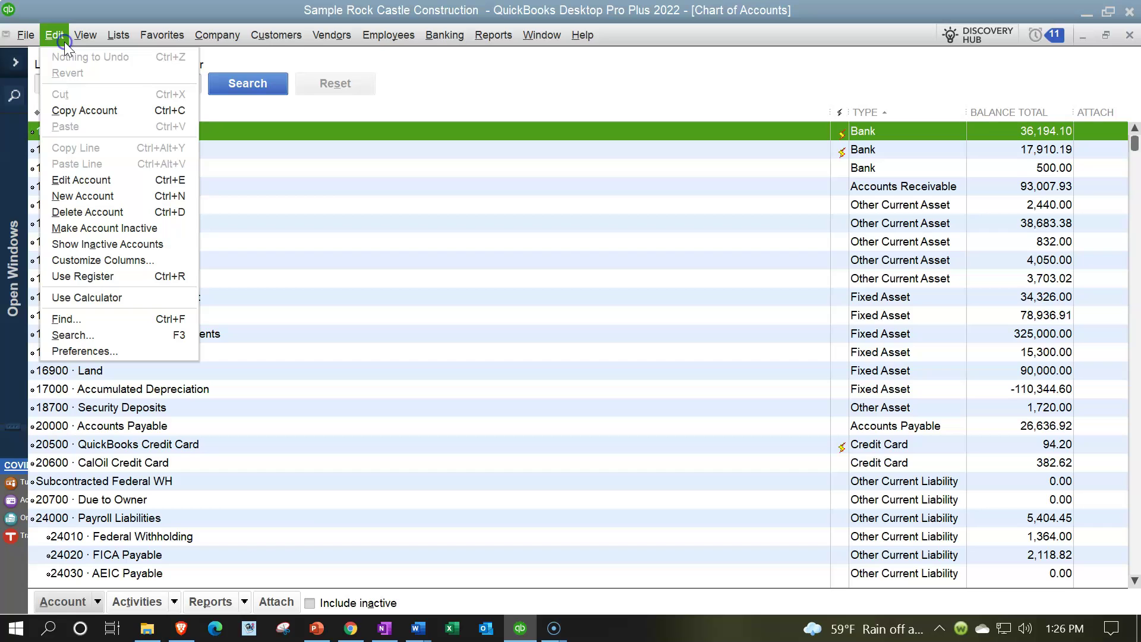
left_click(108, 350)
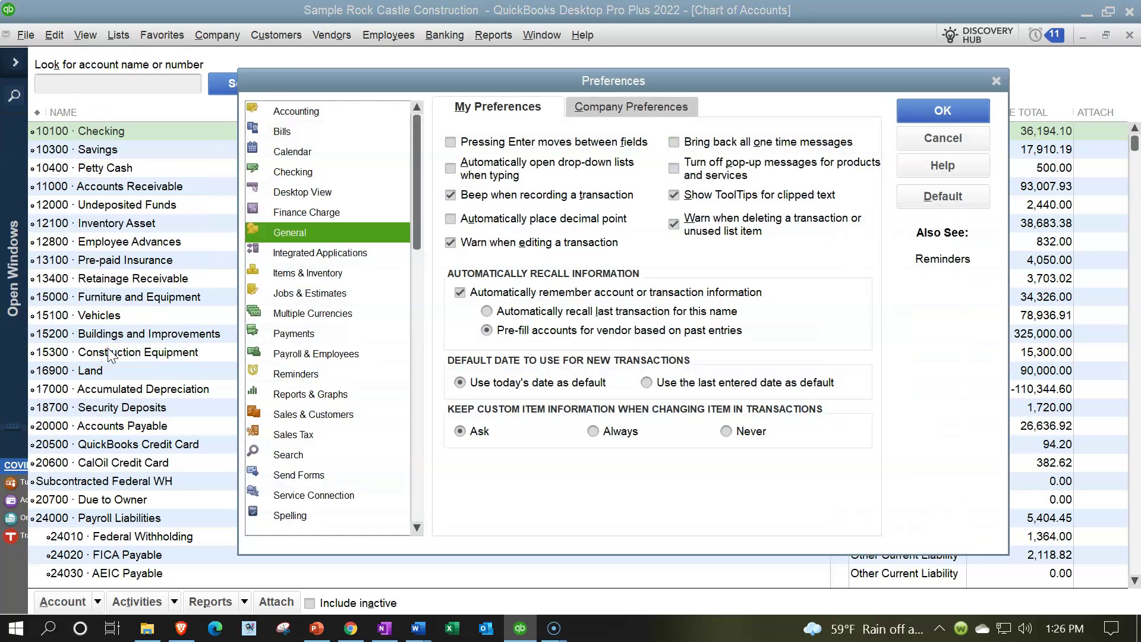
left_click(297, 114)
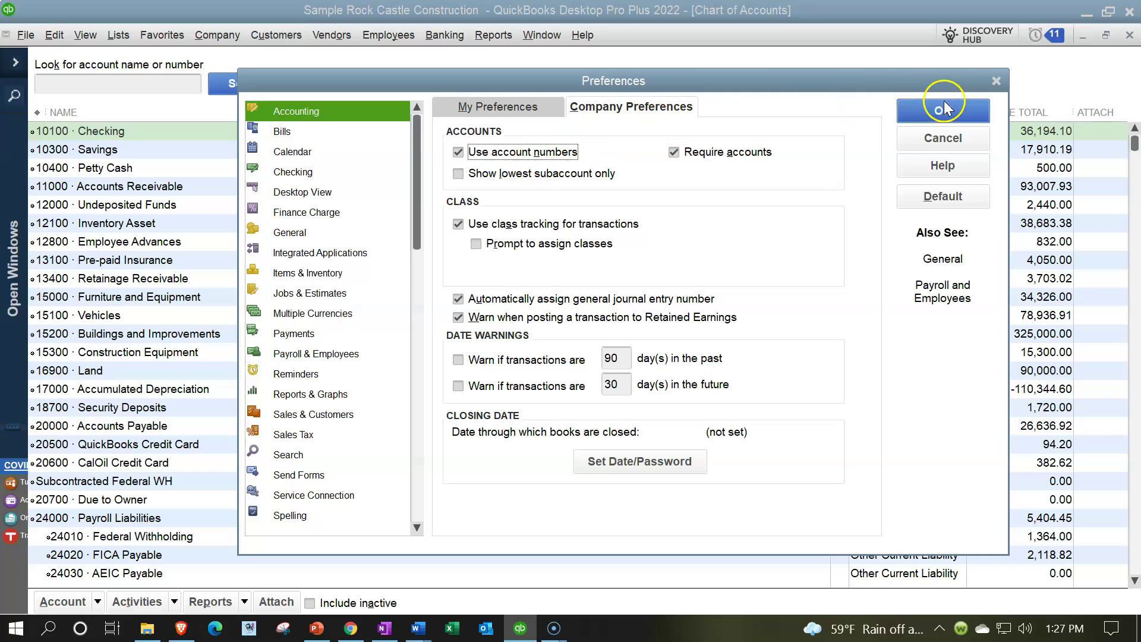
left_click(996, 83)
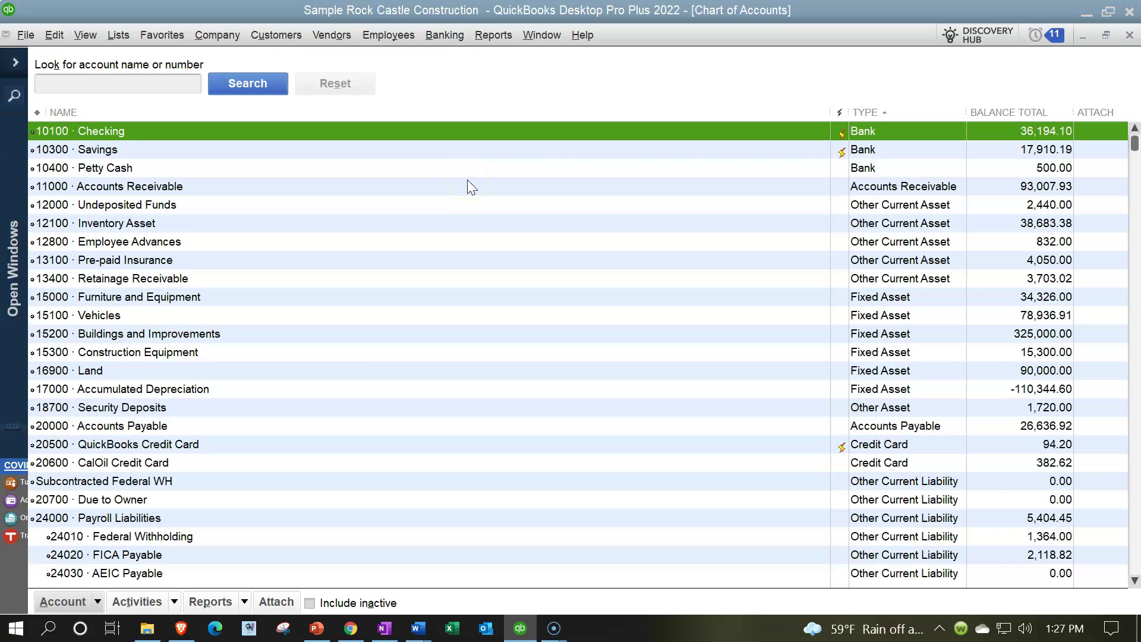
Examine the Bank and Accounts Receivable account types in the chart of accounts
left_click(885, 115)
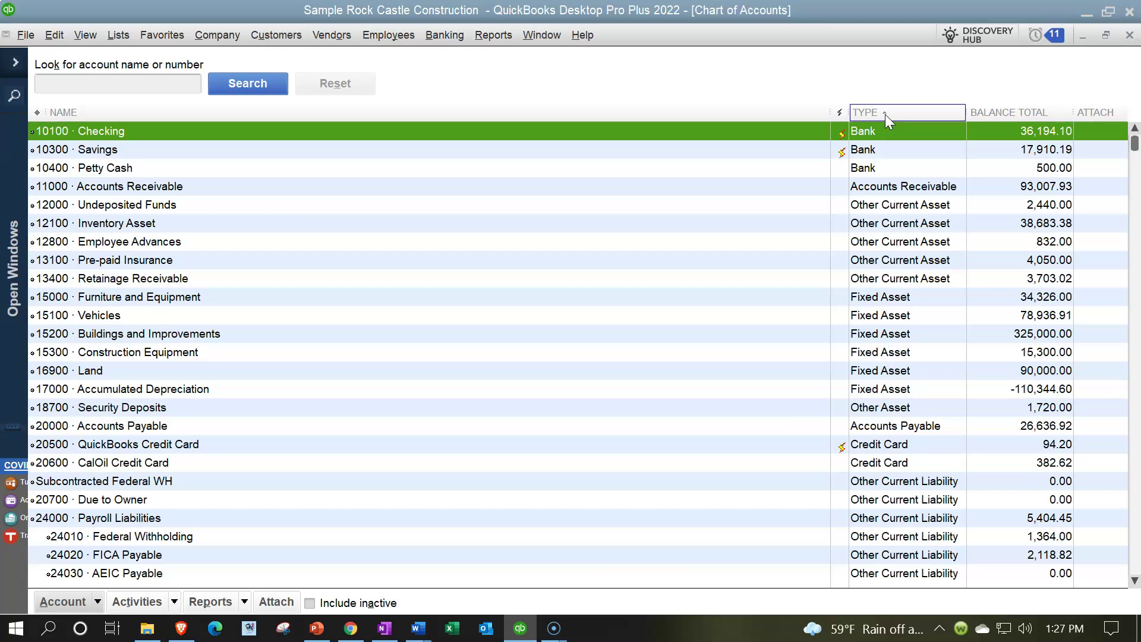
left_click(882, 132)
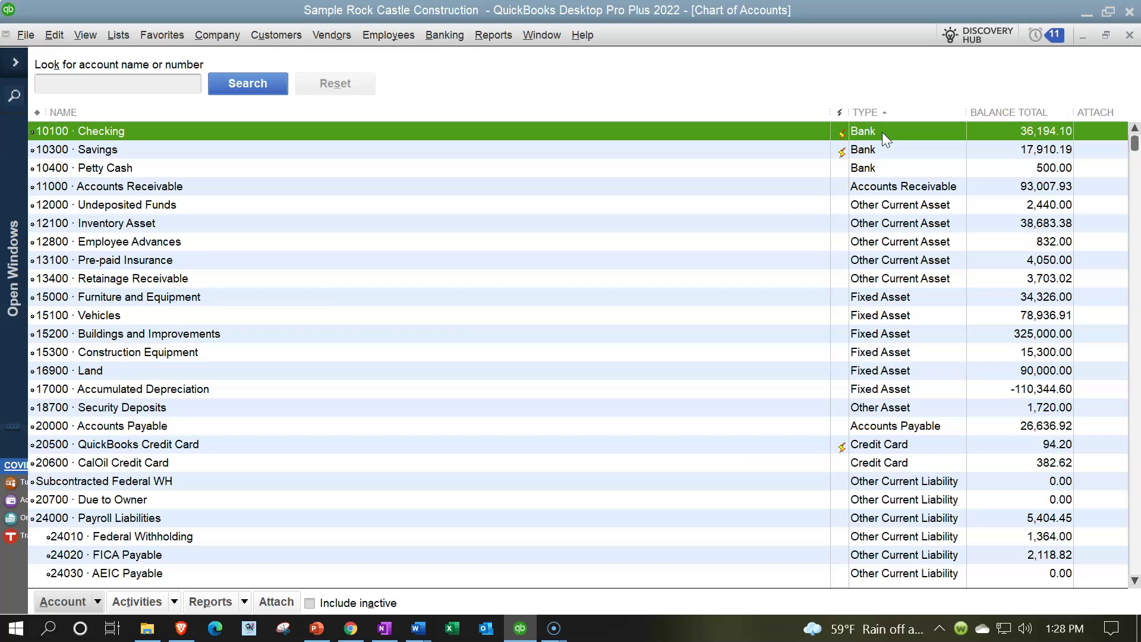
left_click(872, 168)
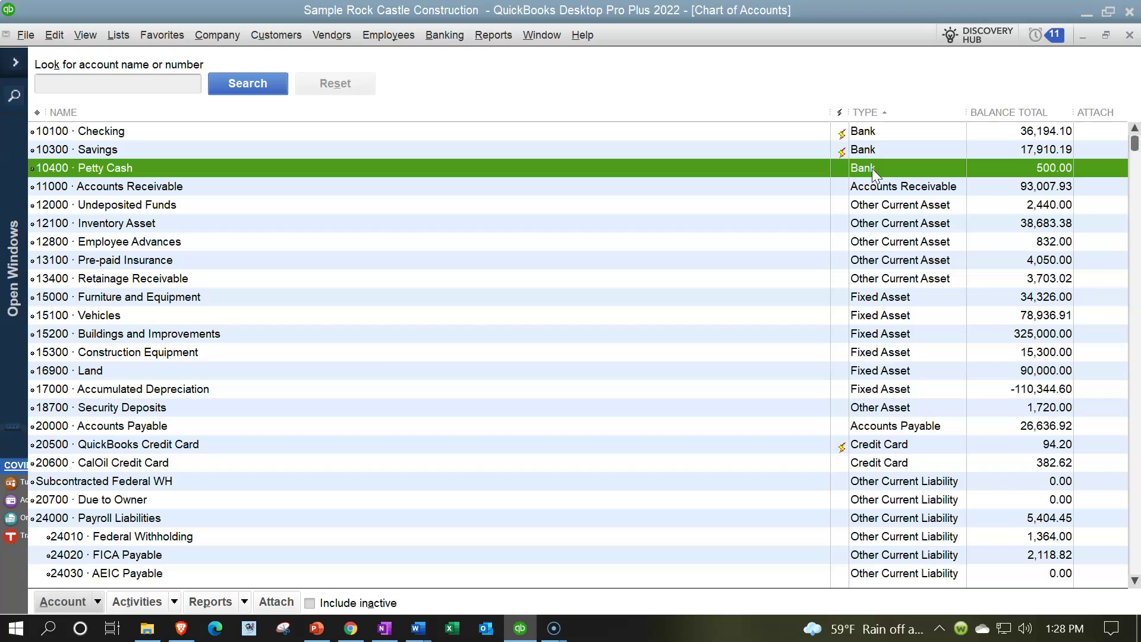
left_click(871, 188)
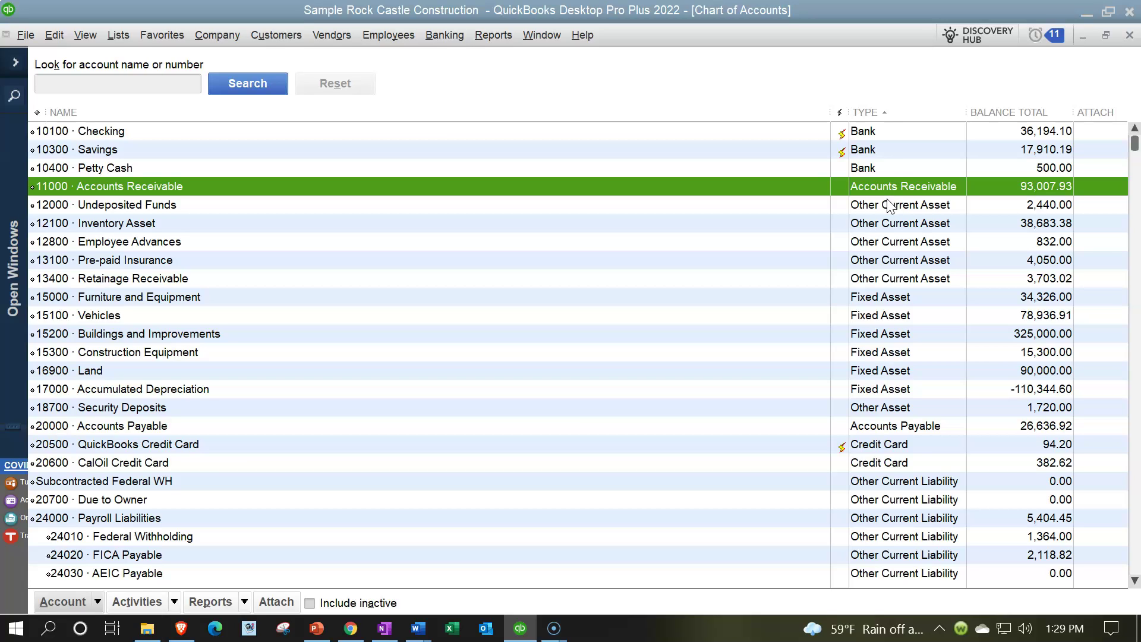
Review the Other Current Asset accounts one by one, from Undeposited Funds to Retainage Receivable
left_click(888, 204)
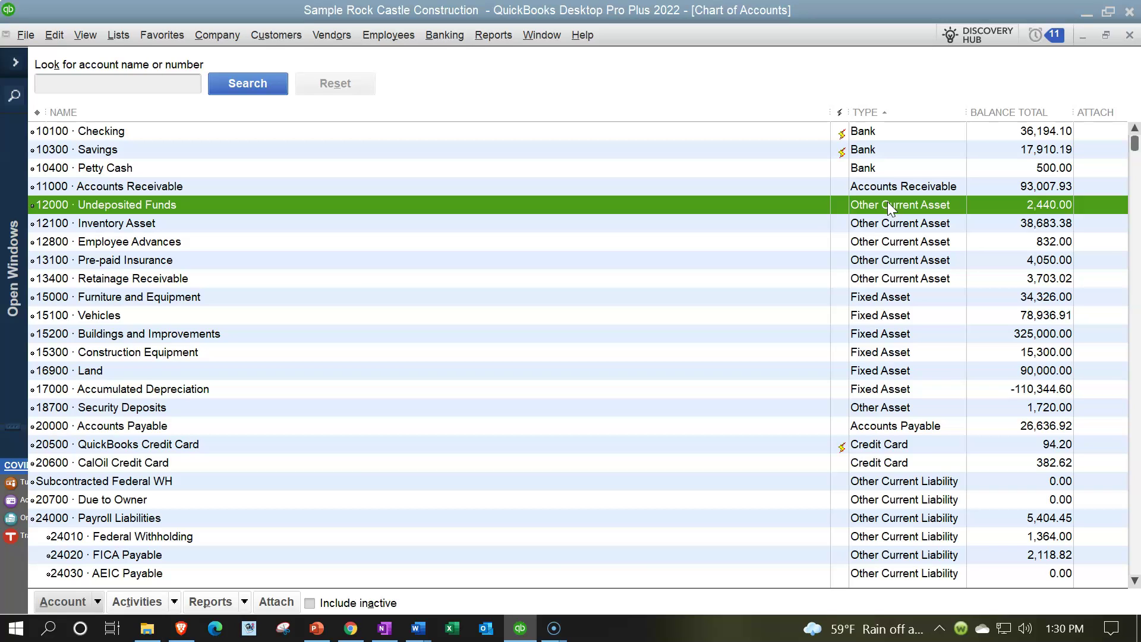
left_click(890, 227)
left_click(890, 224)
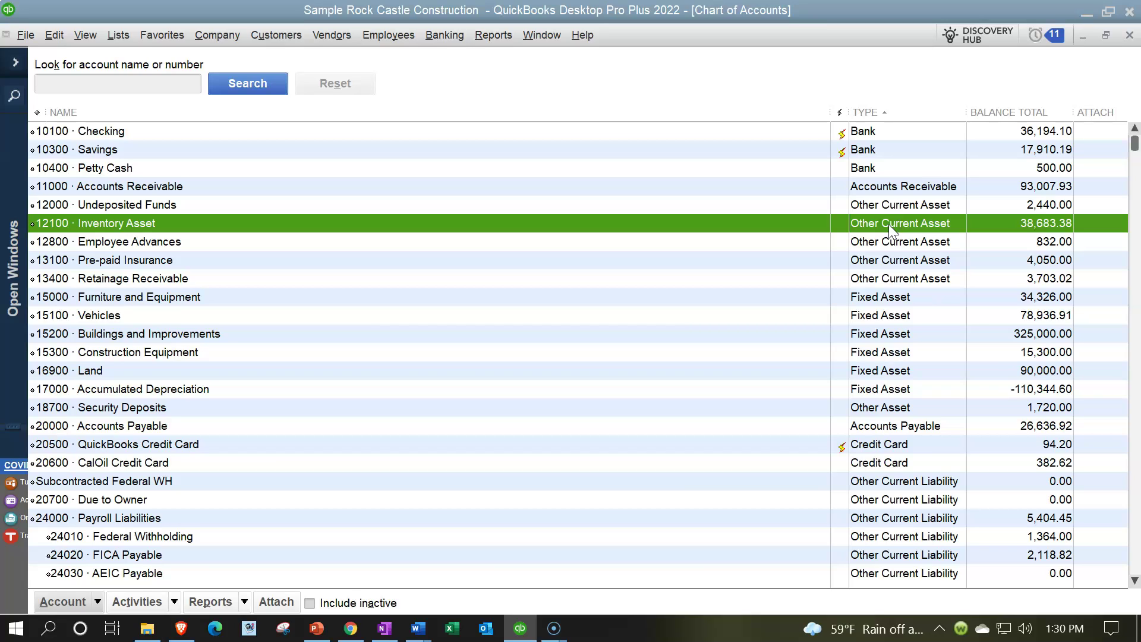
key("Up")
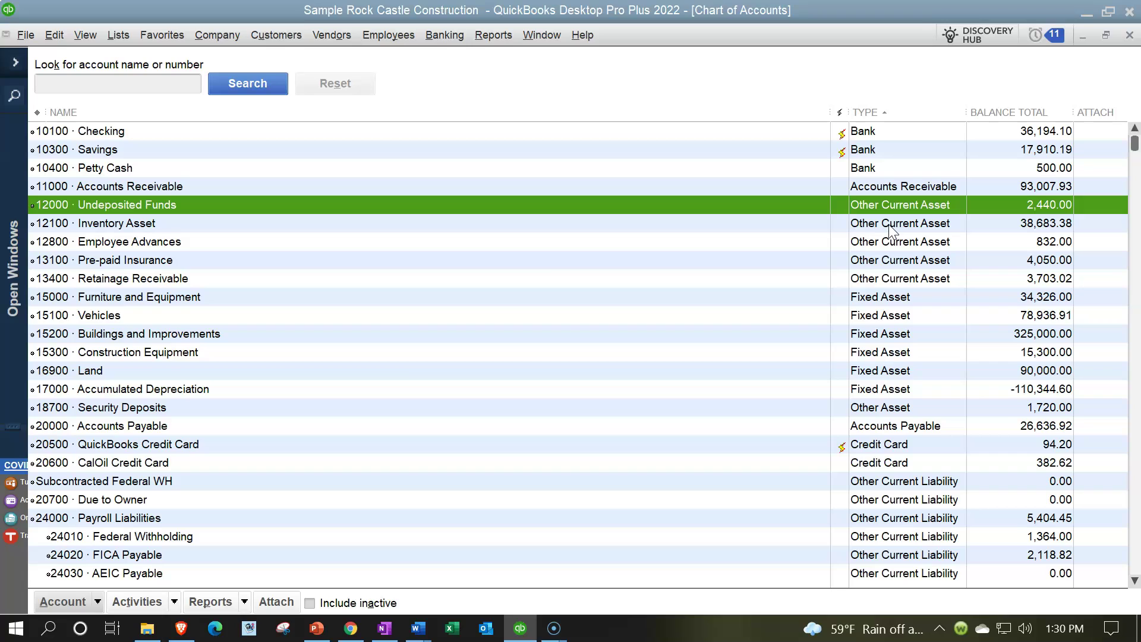
left_click(205, 216)
left_click(840, 176)
left_click(839, 197)
left_click(850, 223)
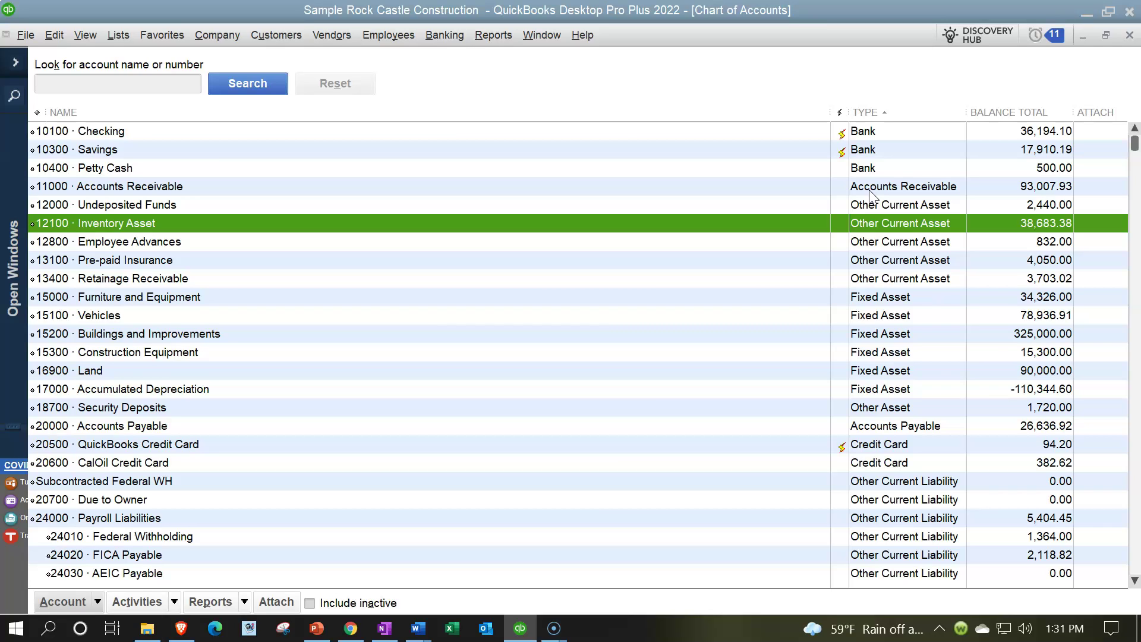
left_click(860, 241)
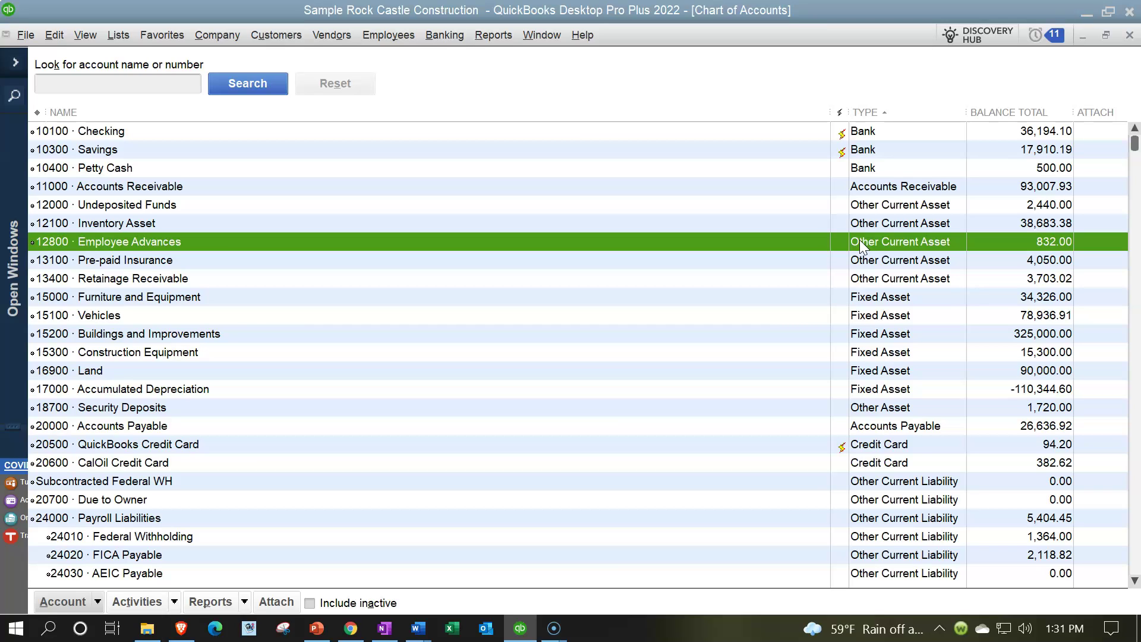
key("Down")
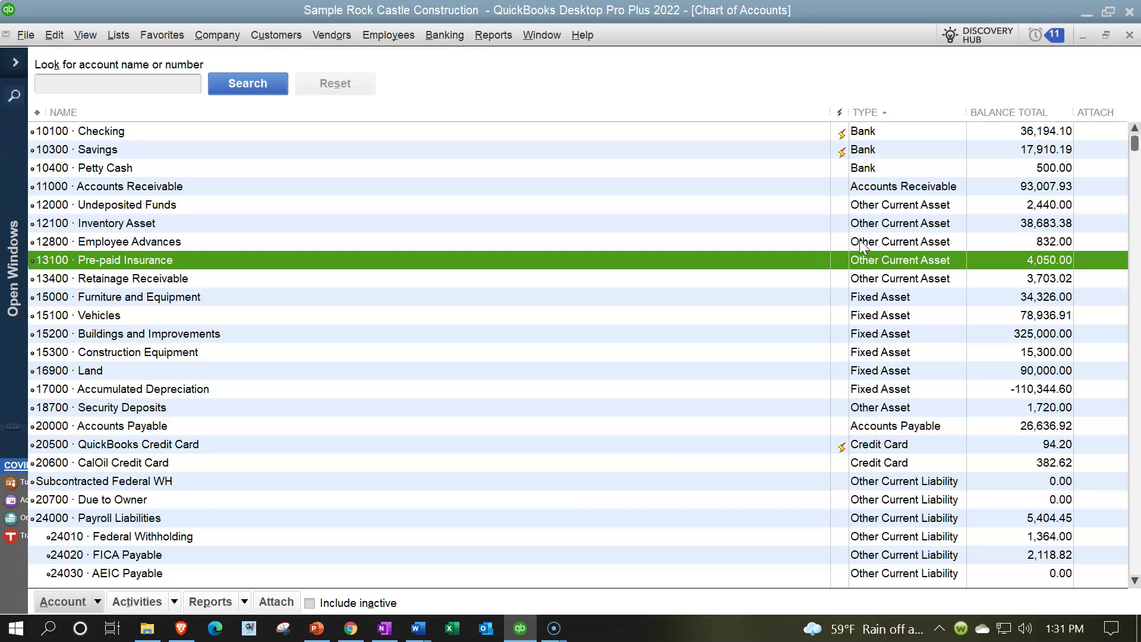
key("Down")
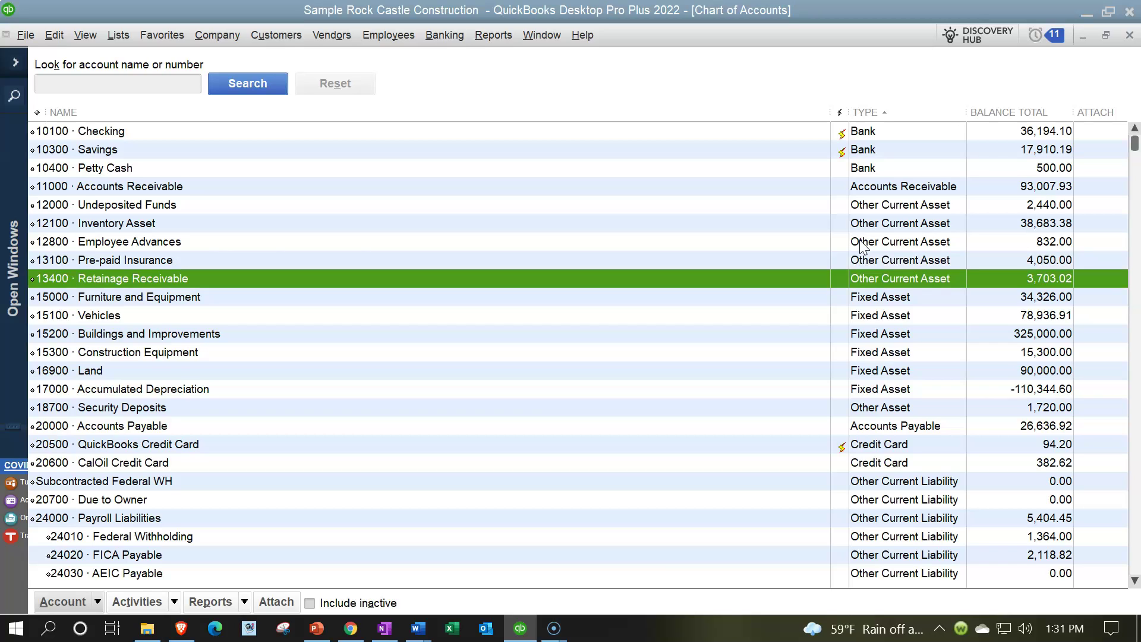
Review the Fixed Asset accounts one by one, from Furniture and Equipment to Accumulated Depreciation, and the Security Deposits account
key("Down")
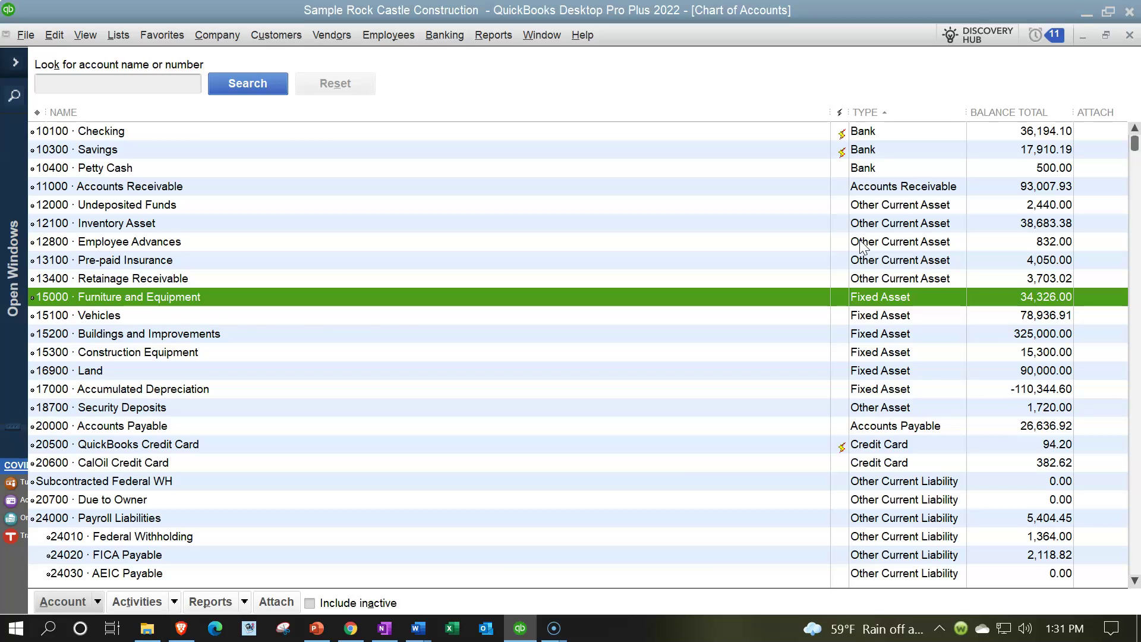
key("Down")
key("Down")
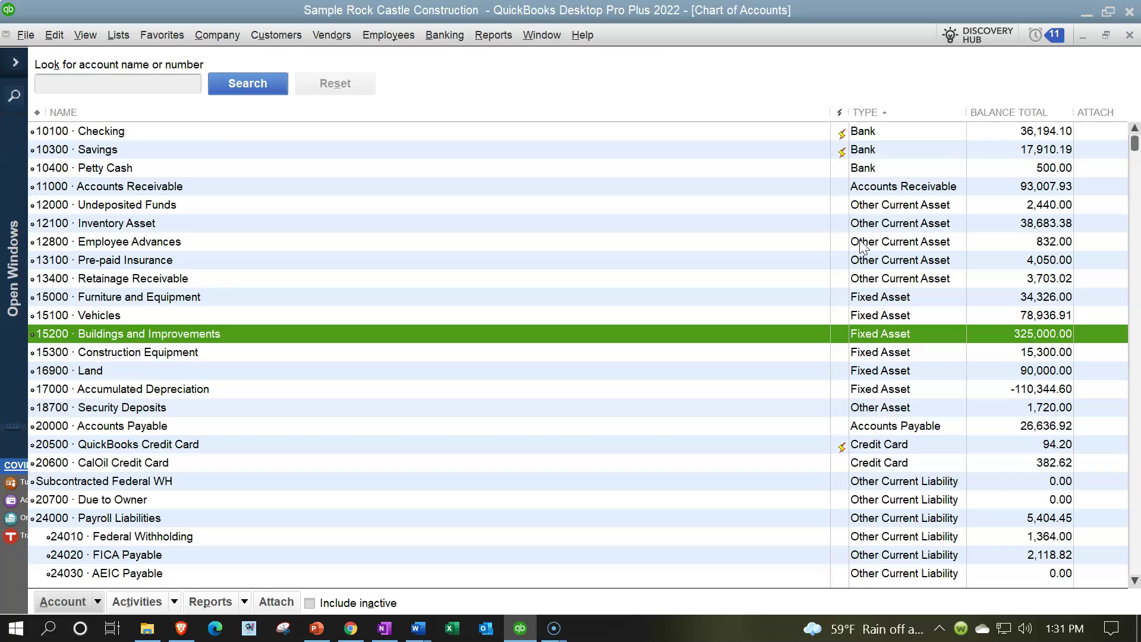
key("Down")
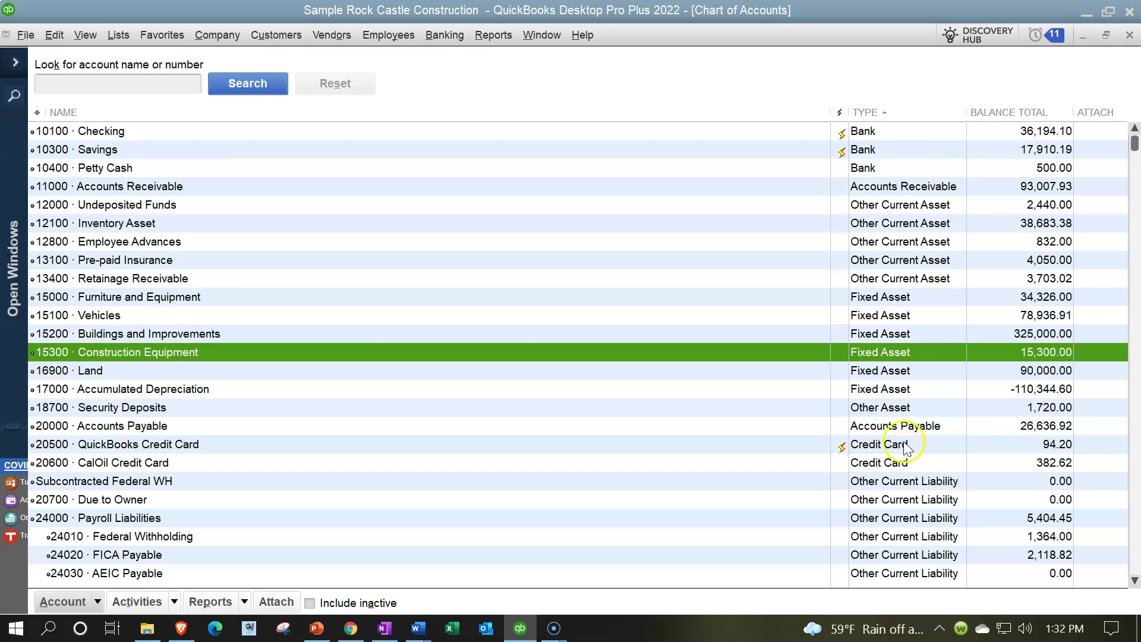
key("Down")
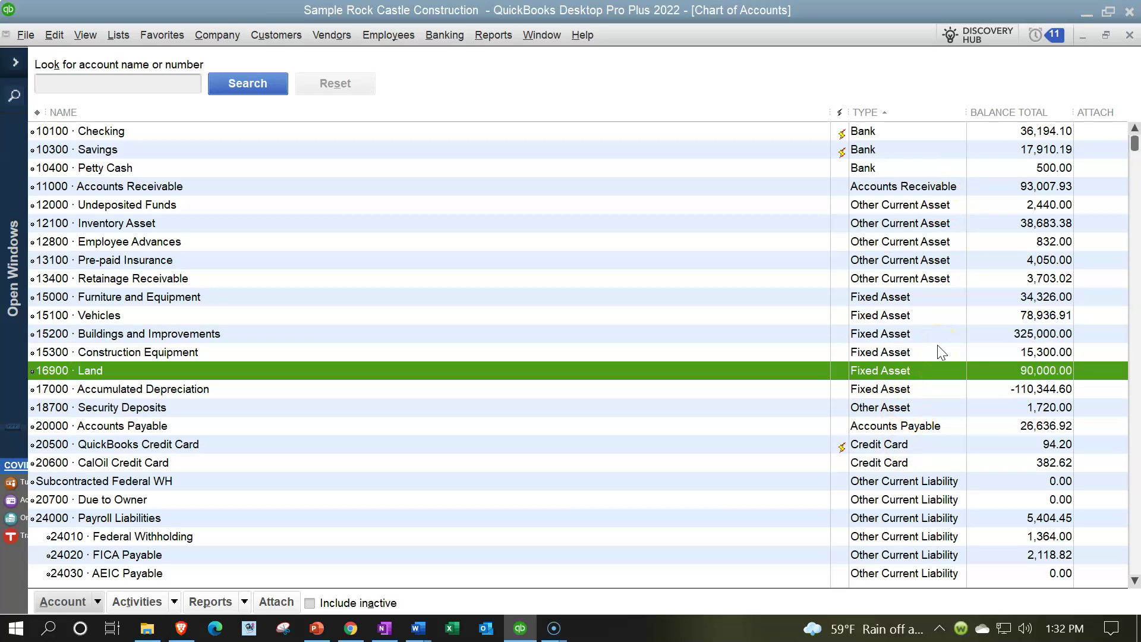
key("Down")
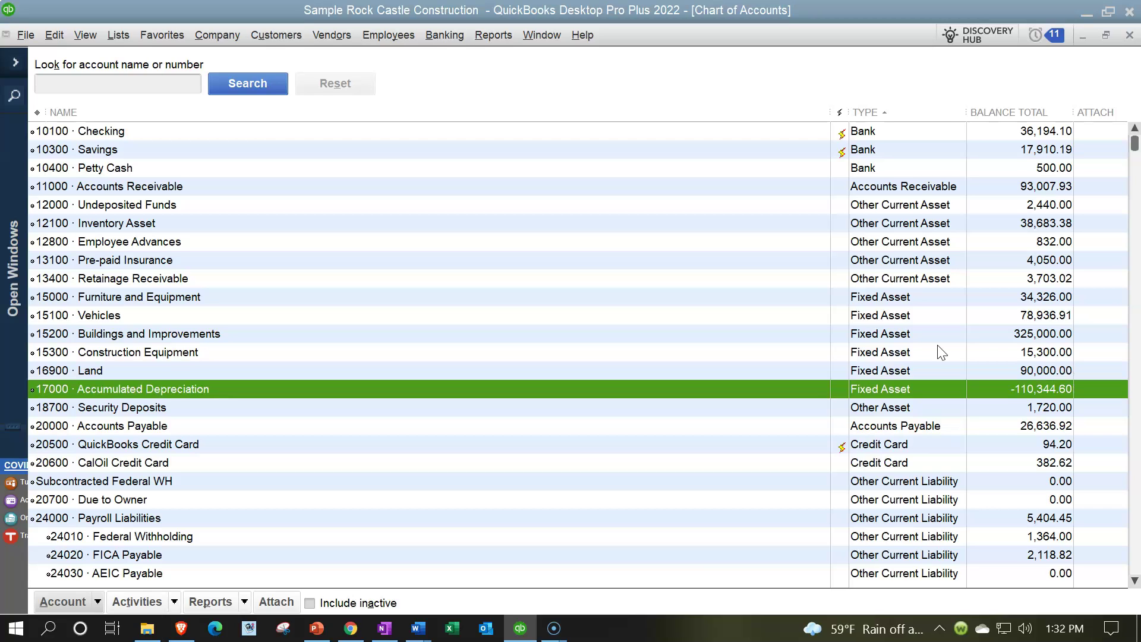
key("Down")
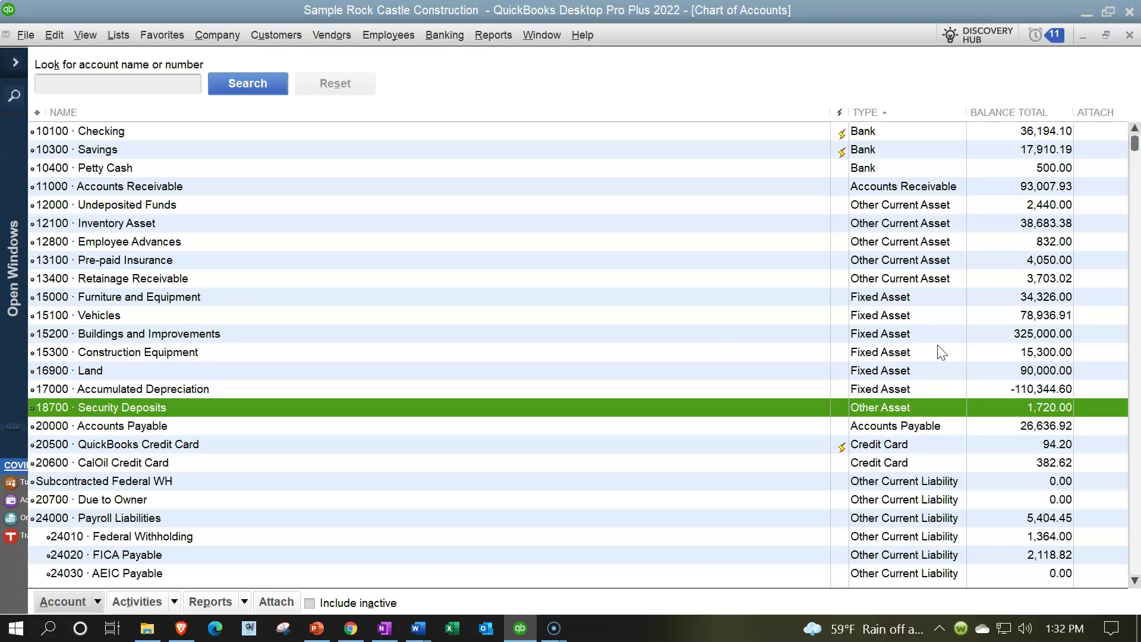
scroll(941, 351, "down", 1)
scroll(941, 350, "up", 1)
Review the Accounts Payable account and the two Credit Card accounts, QuickBooks Credit Card and CalOil Credit Card
key("Down")
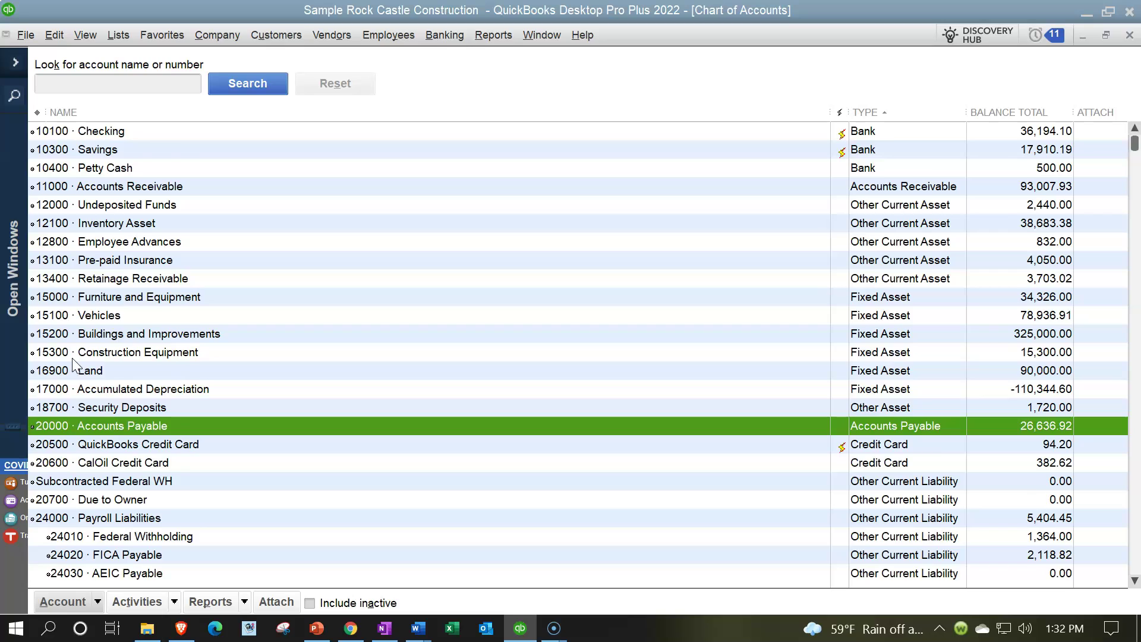
scroll(73, 360, "down", 1)
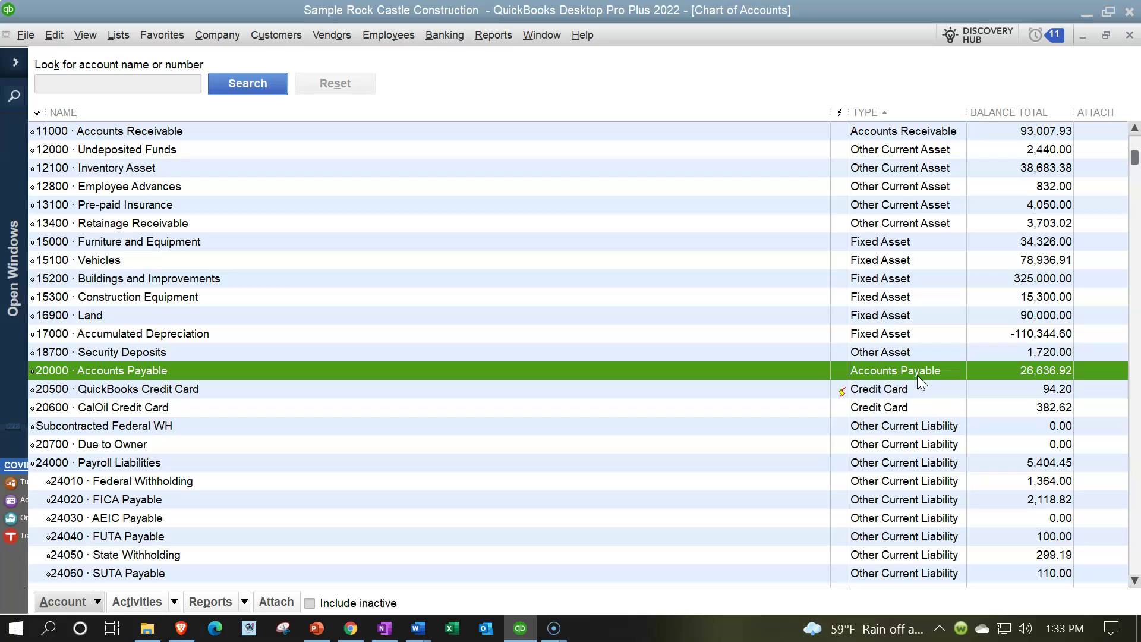
left_click(924, 390)
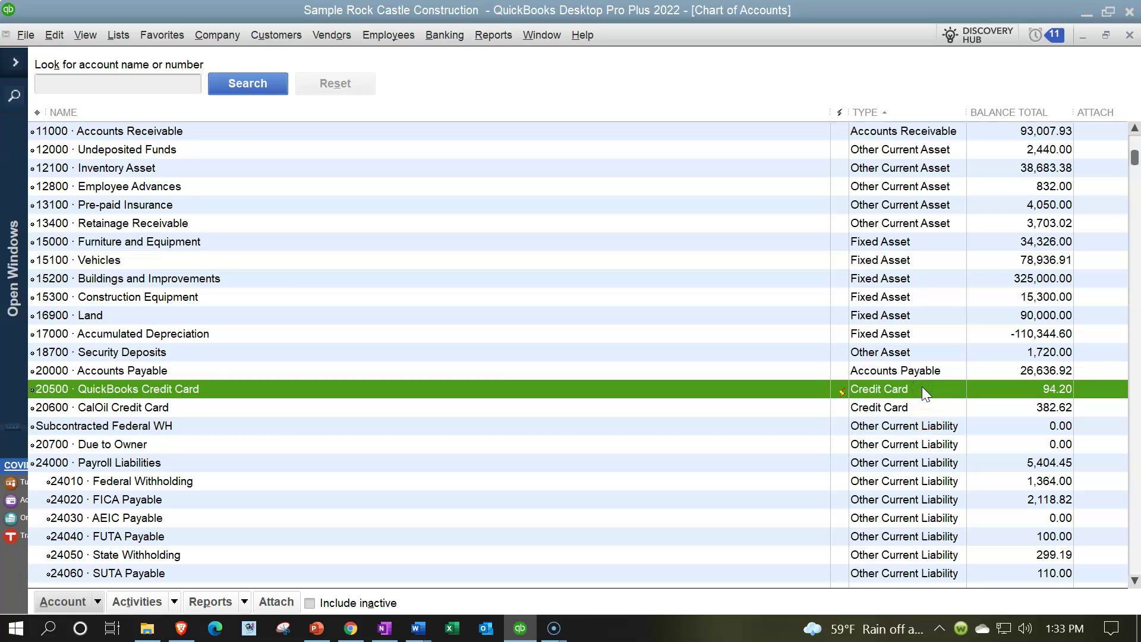
scroll(922, 386, "up", 1)
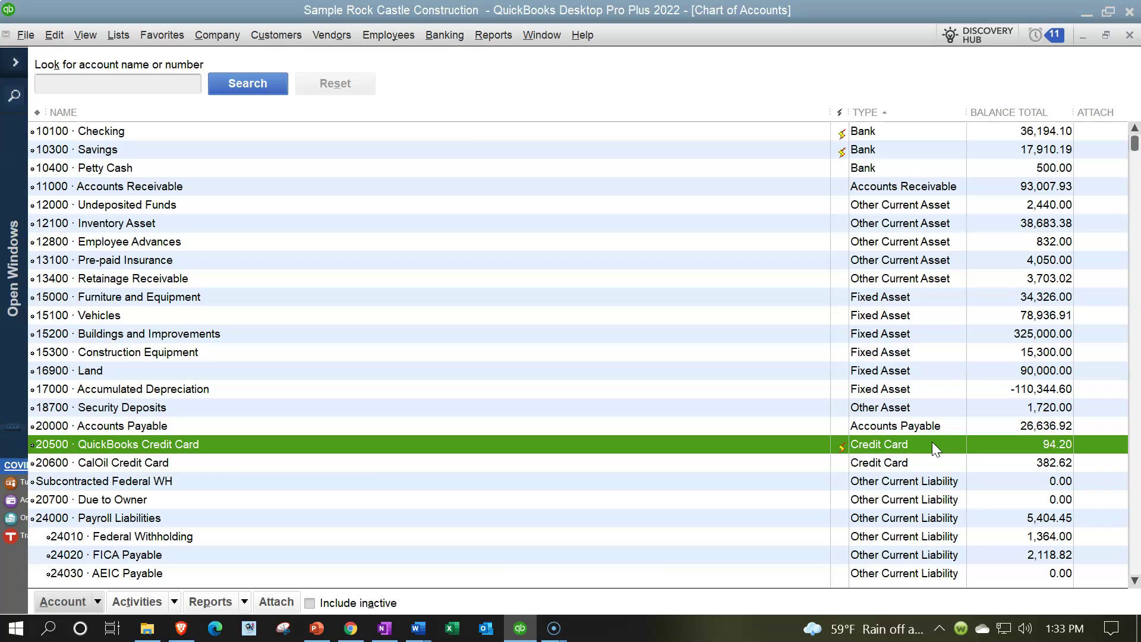
left_click(905, 463)
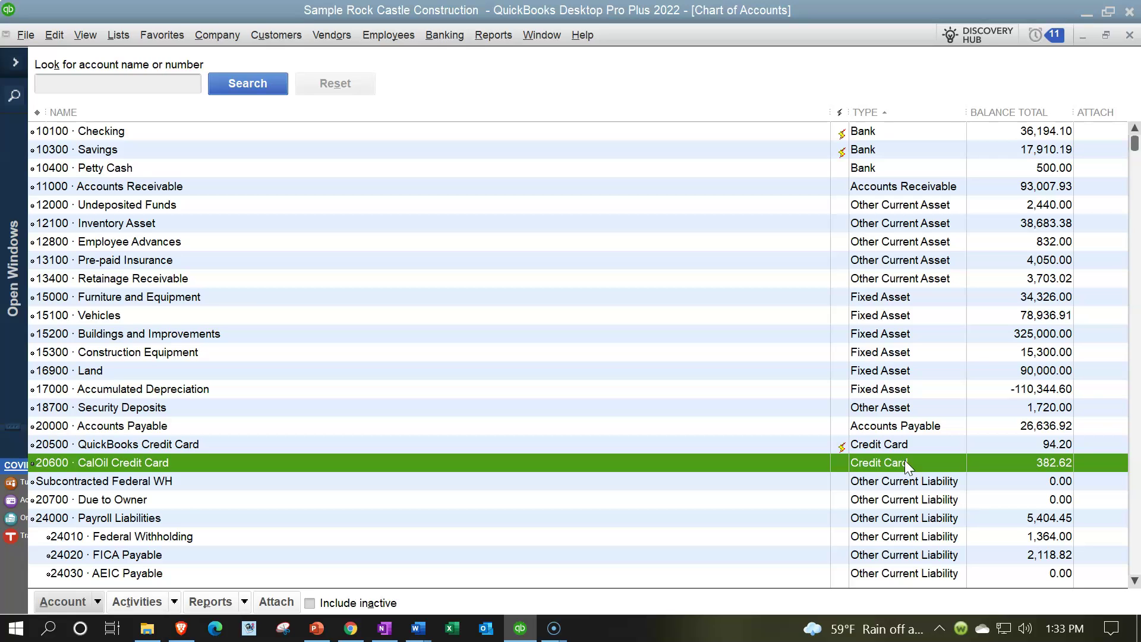
Review the Other Current Liability accounts from Subcontracted Federal WH to the parent Payroll Liabilities account
scroll(905, 463, "down", 1)
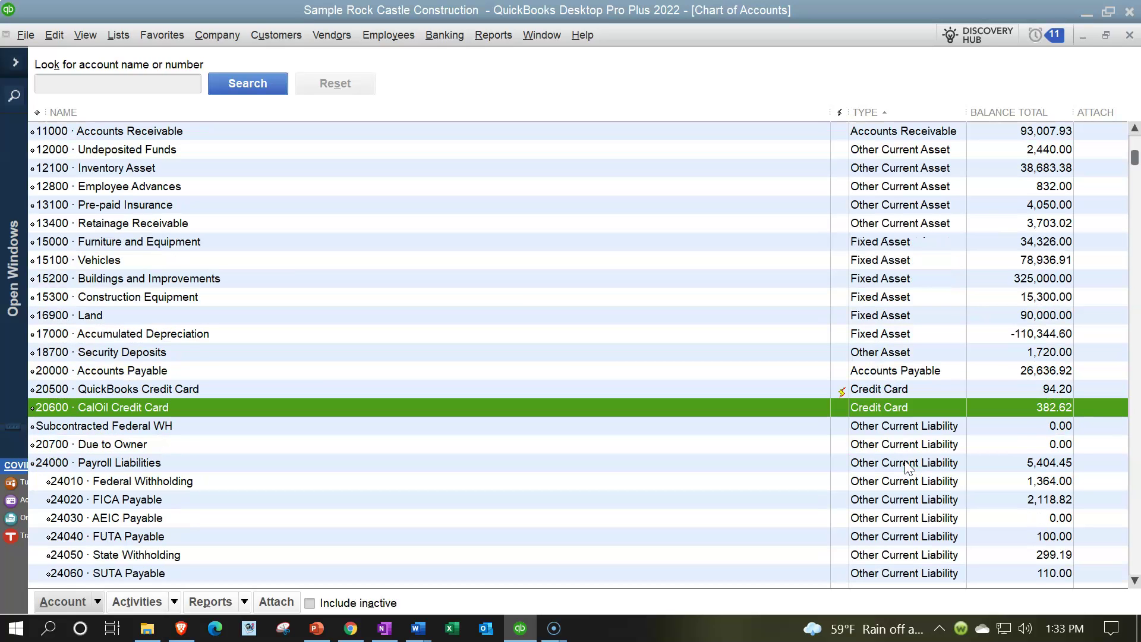
key("Down")
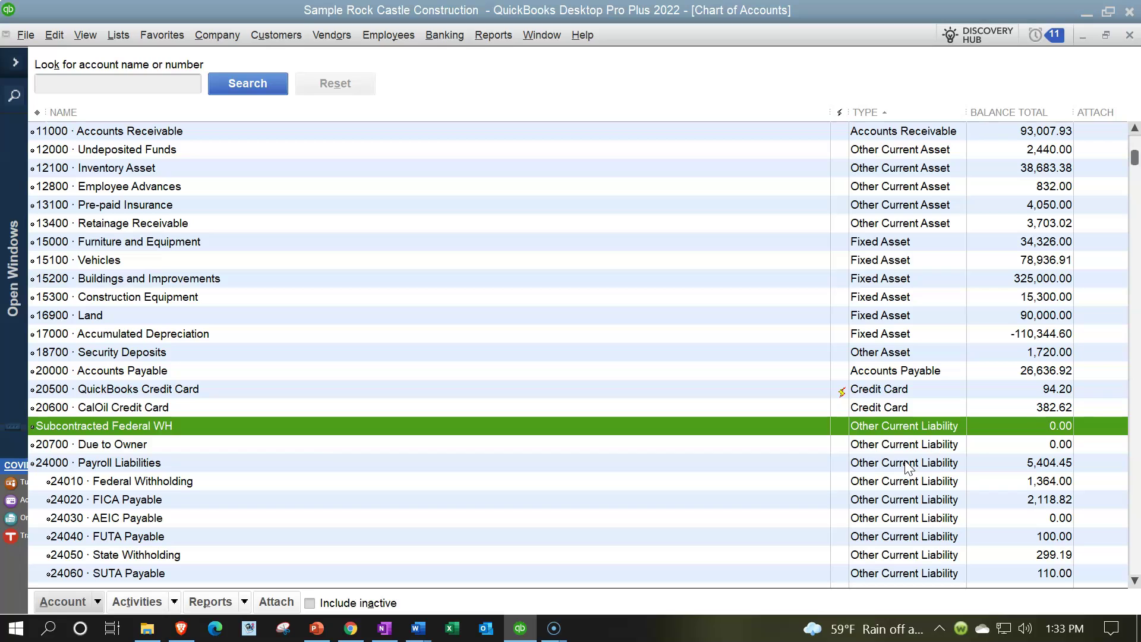
key("Down")
key("Down")
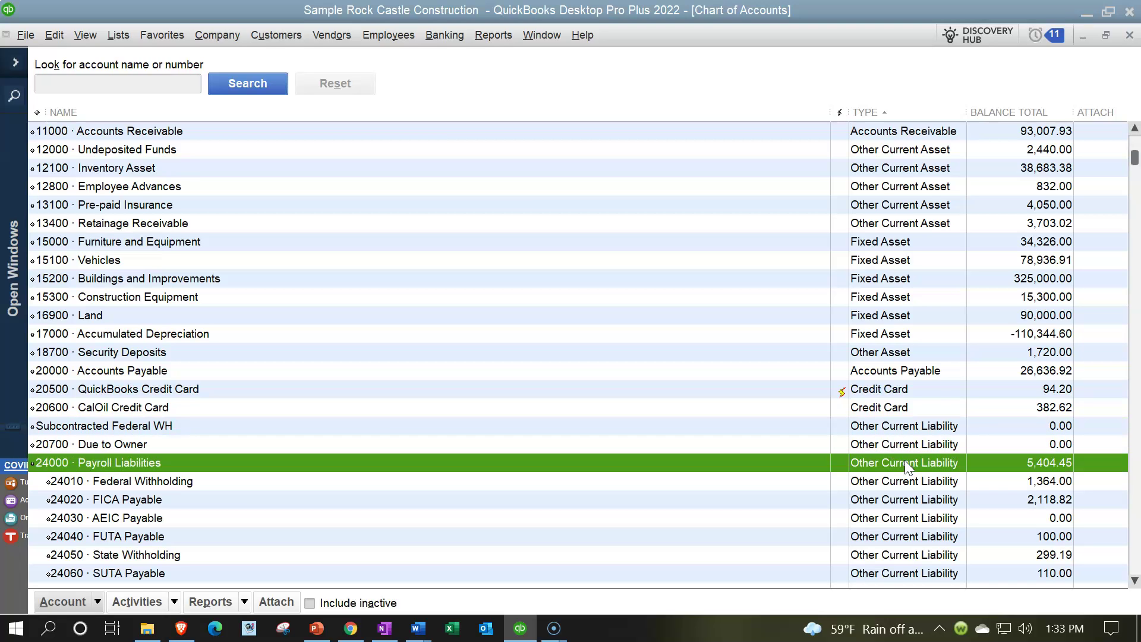
scroll(905, 461, "down", 2)
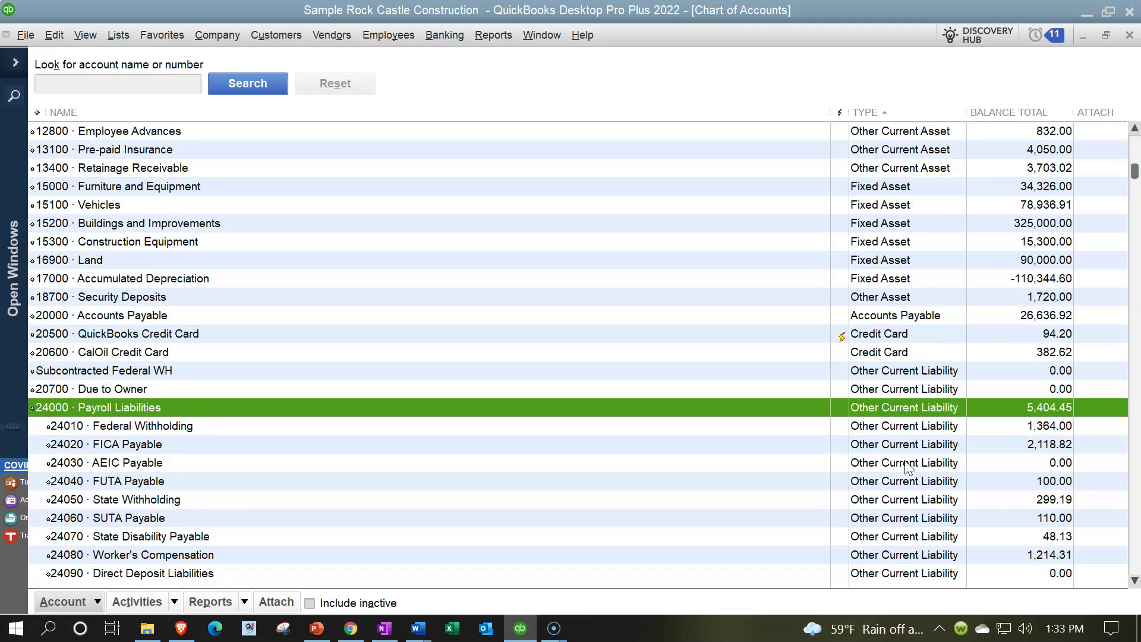
Review the Payroll Liabilities subaccounts from Federal Withholding to Emp. Health Ins Payable, and the Sales Tax Payable account
key("Down")
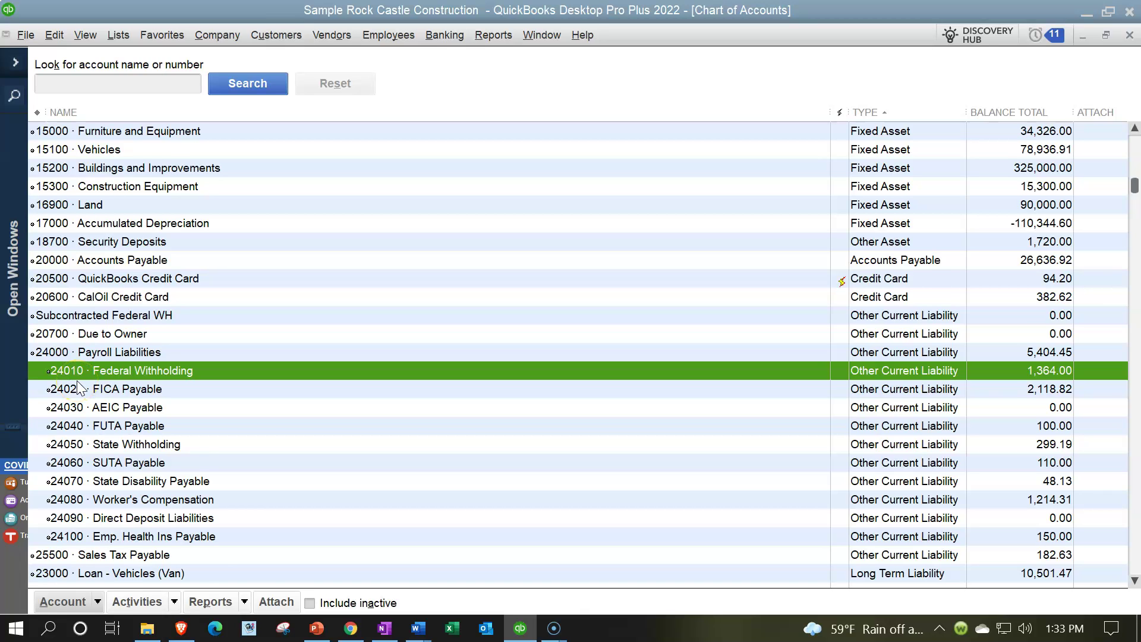
scroll(77, 383, "down", 1)
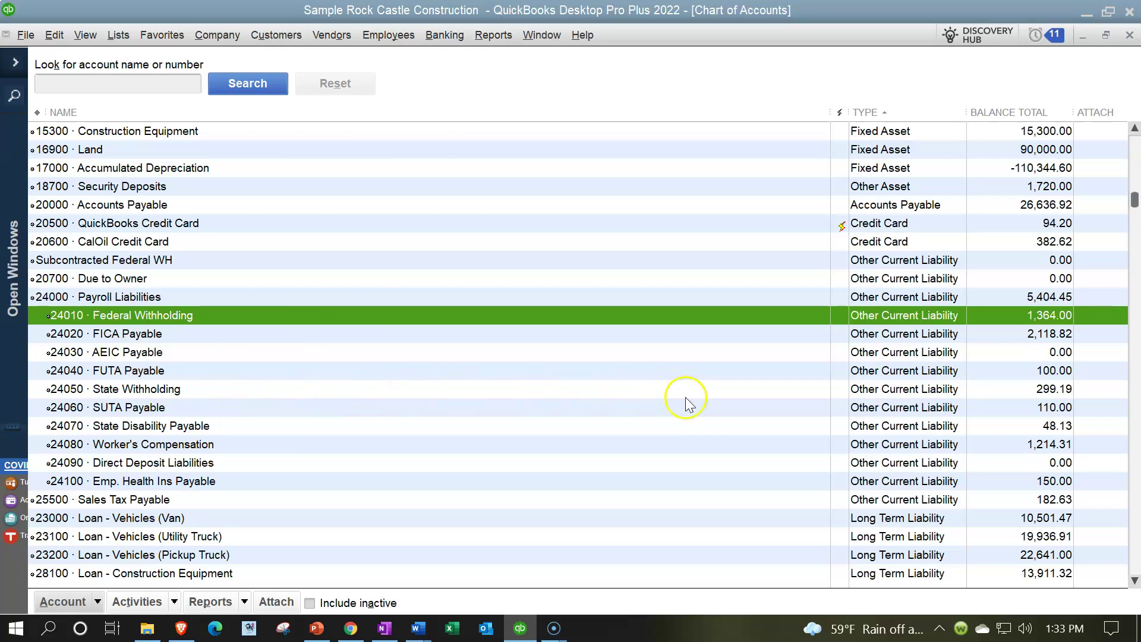
scroll(700, 419, "down", 1)
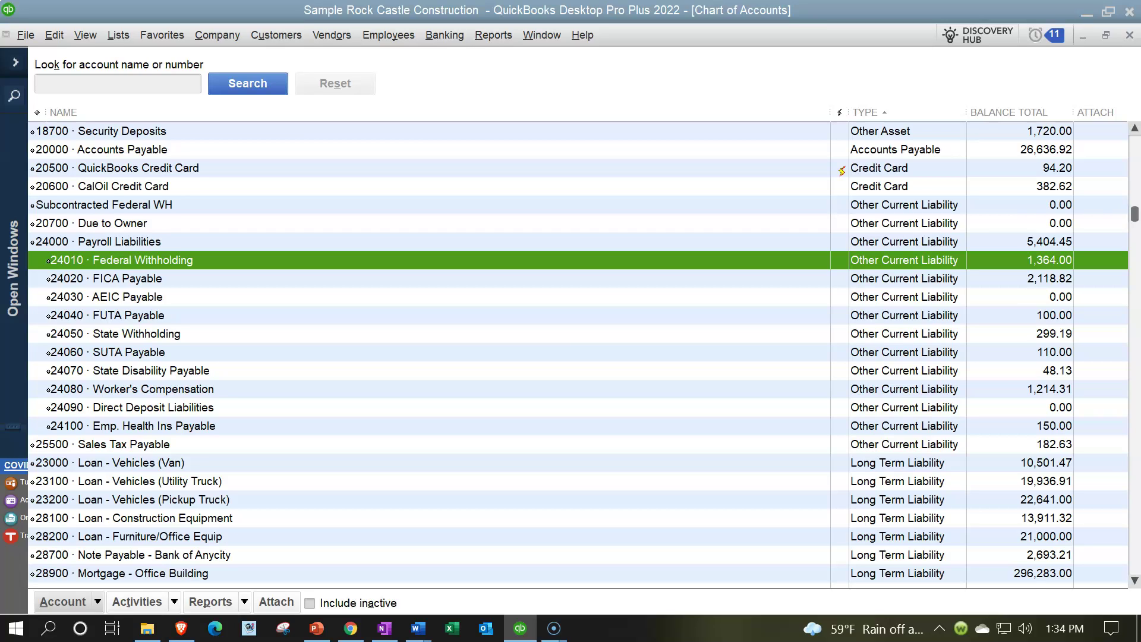
left_click(107, 278)
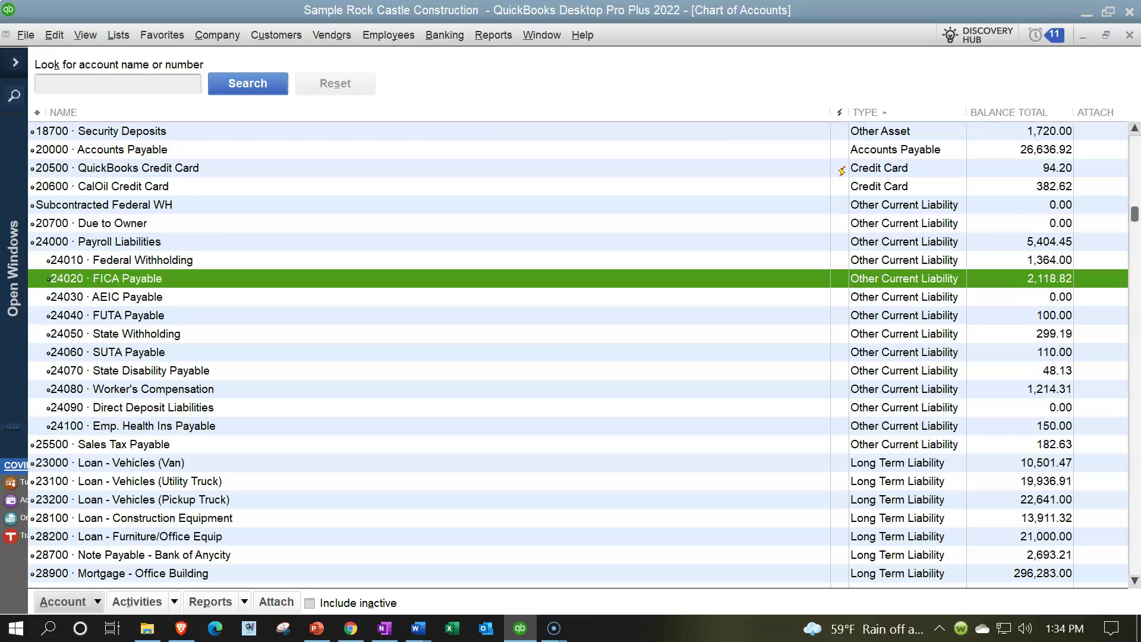
left_click(107, 297)
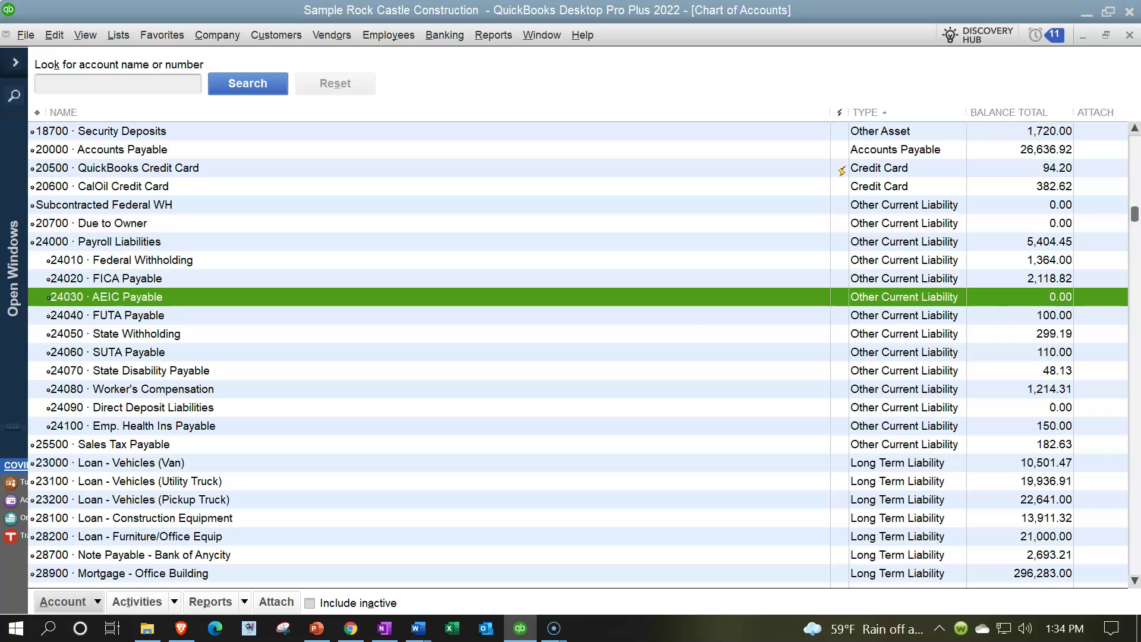
key("Down")
key("Down")
key("Down")
key("Down")
key("Down")
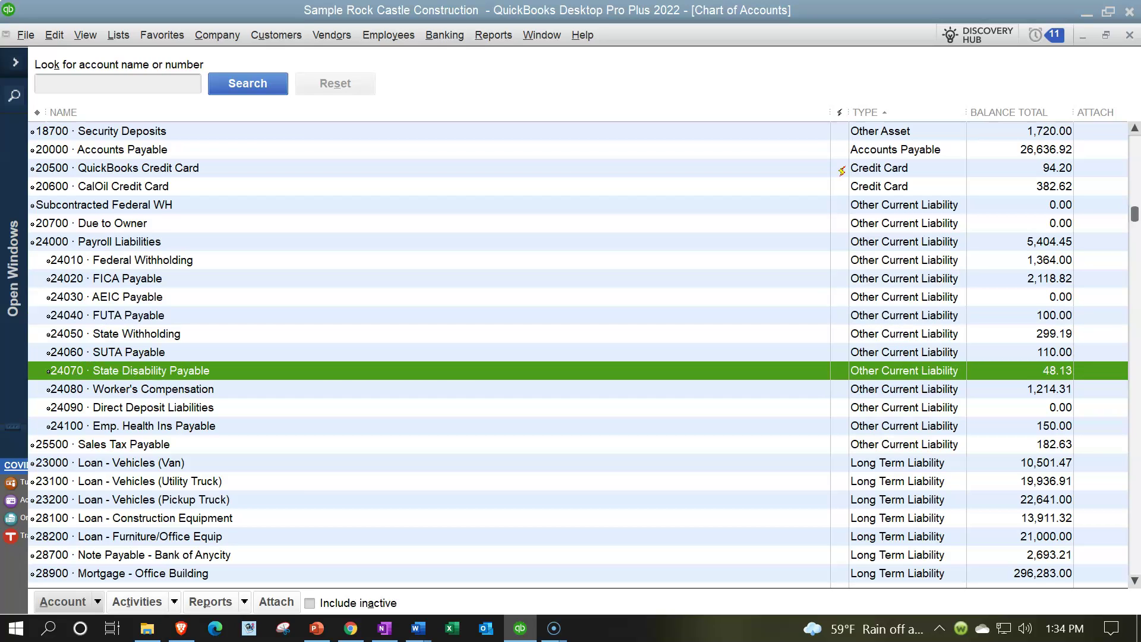
key("Down")
key("Down")
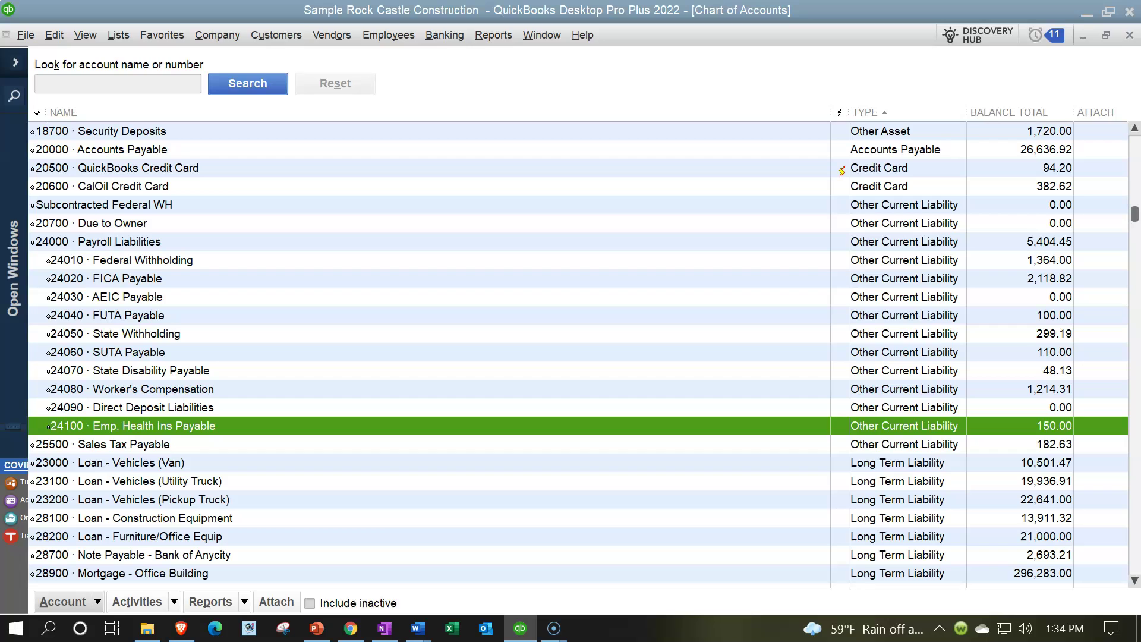
key("Down")
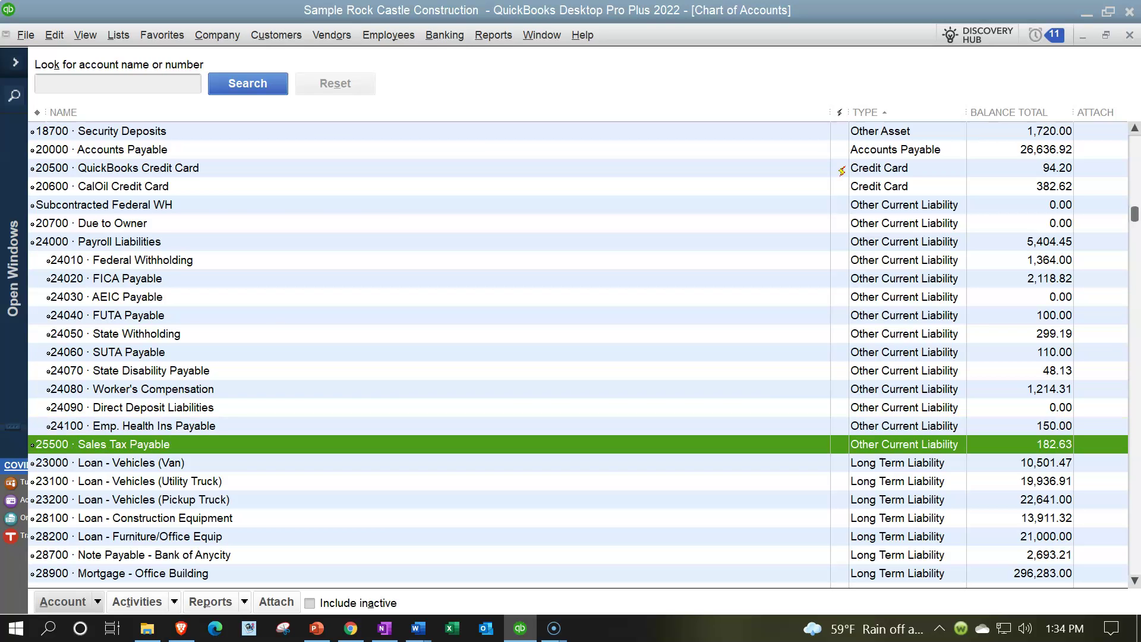
Review the Long Term Liability accounts, from the van loan to the office building mortgage
scroll(426, 464, "down", 2)
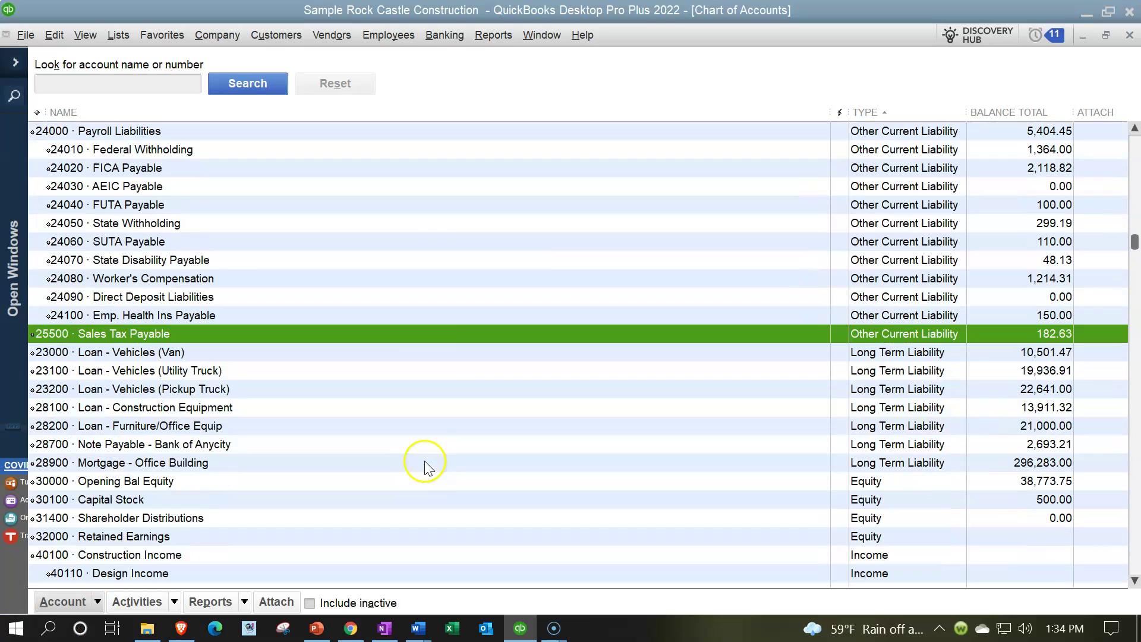
key("Down")
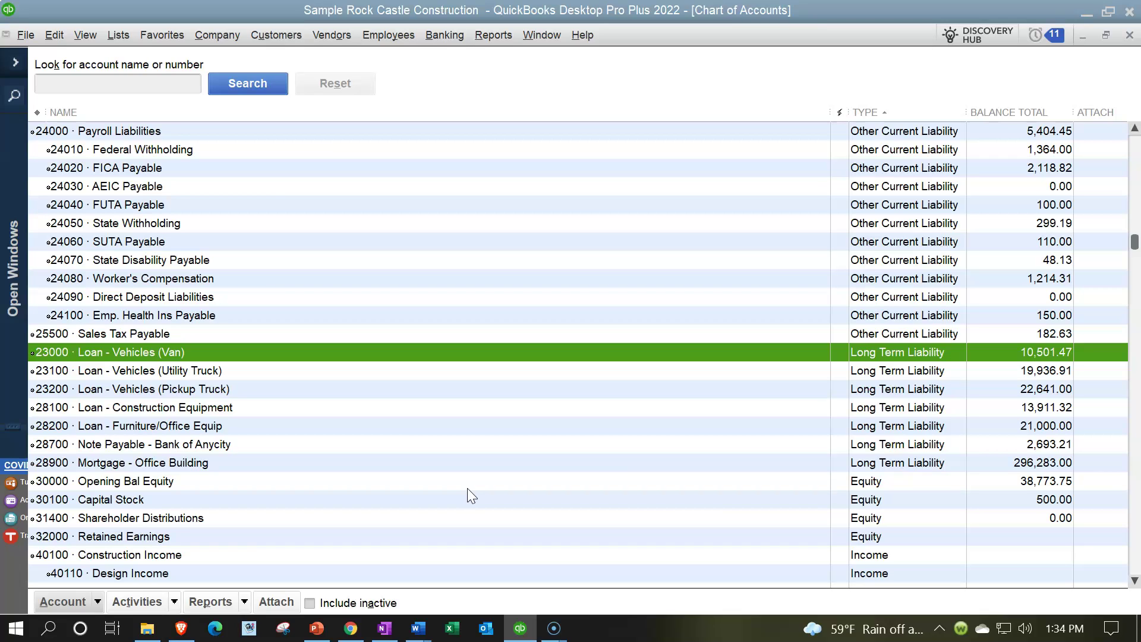
key("Down")
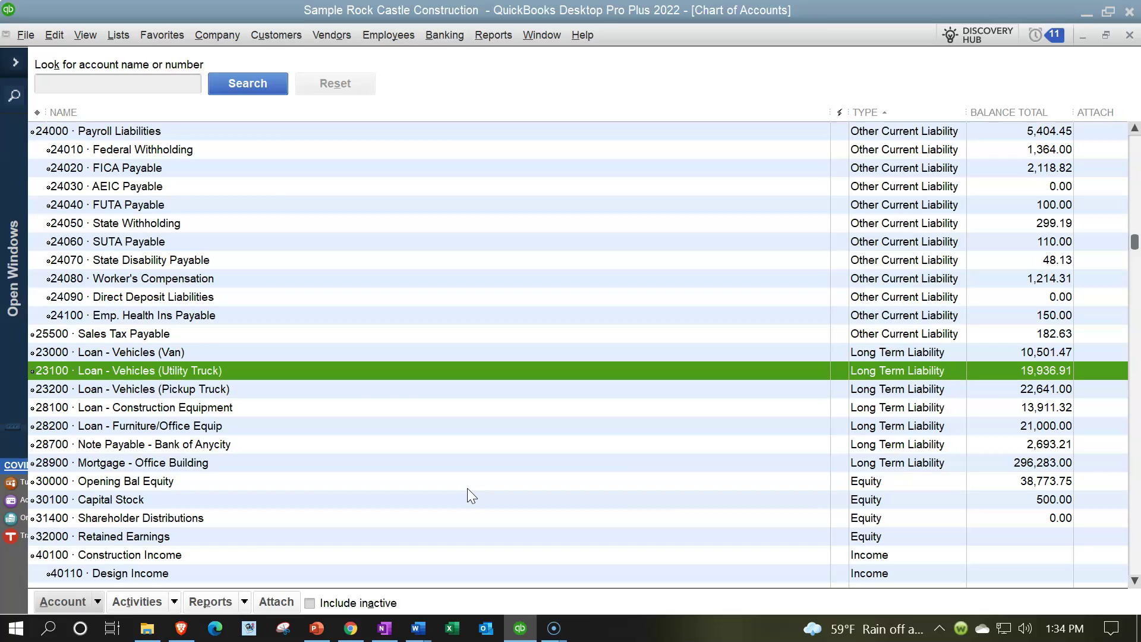
key("Down")
key("Down")
key("Down")
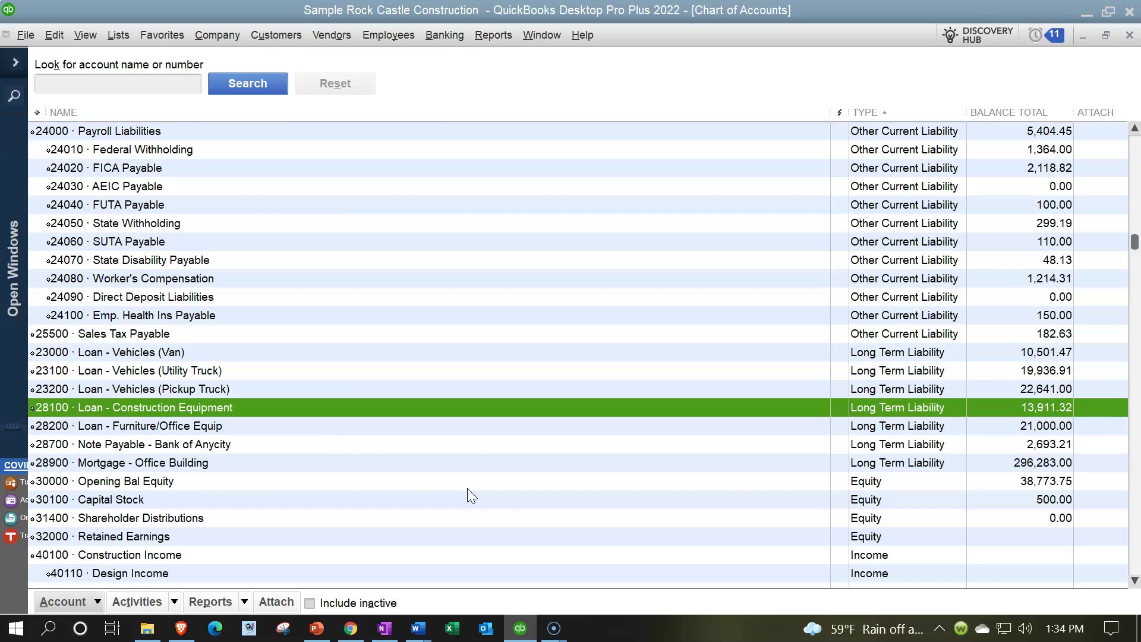
key("Down")
key("Down")
Review the Equity accounts from Opening Bal Equity to Retained Earnings, including the account type and balance of Retained Earnings
key("Down")
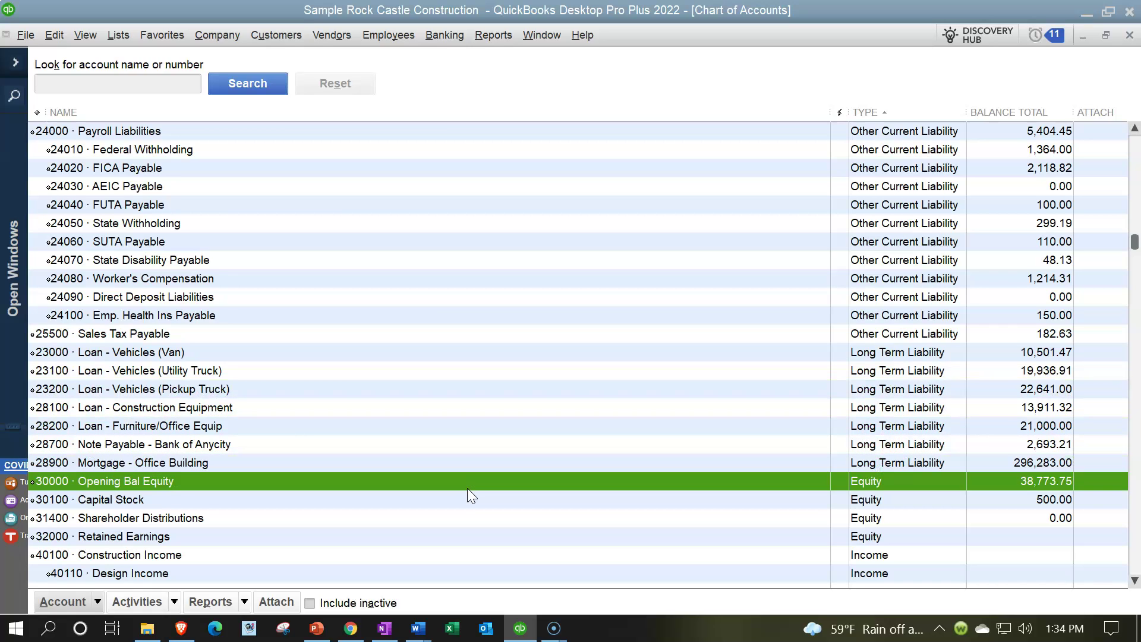
scroll(468, 489, "down", 2)
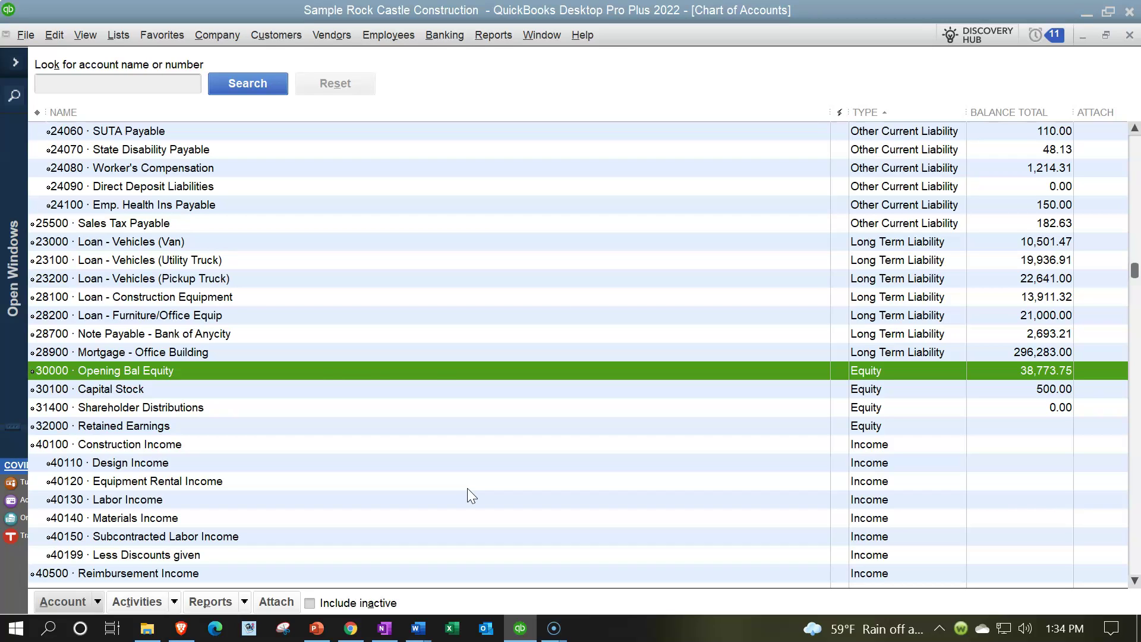
key("Down")
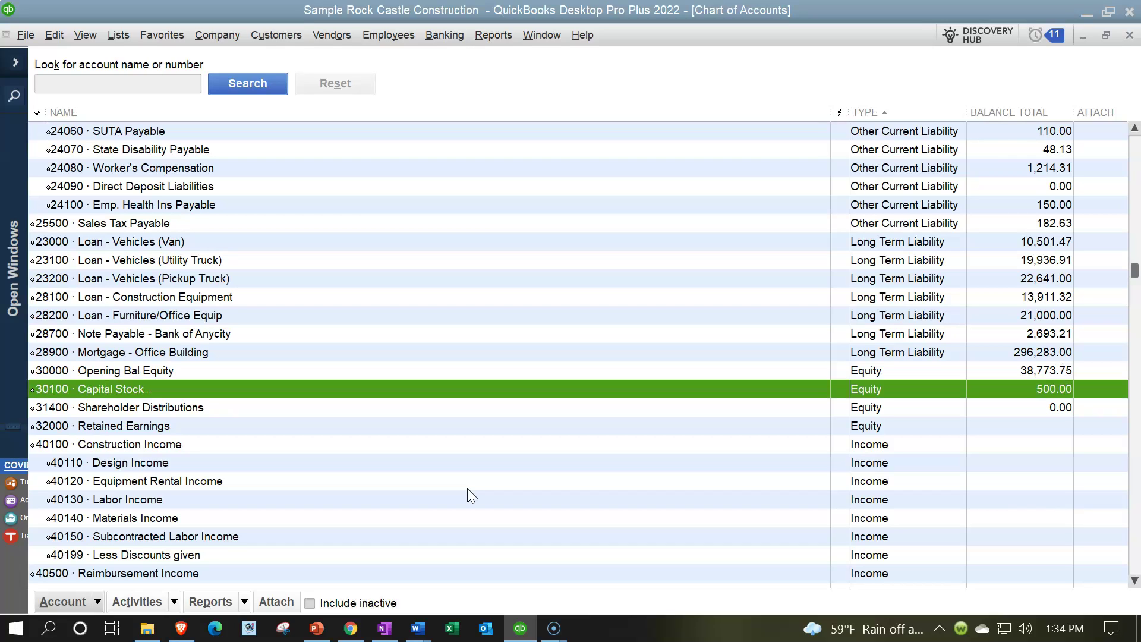
key("Down")
key("Down")
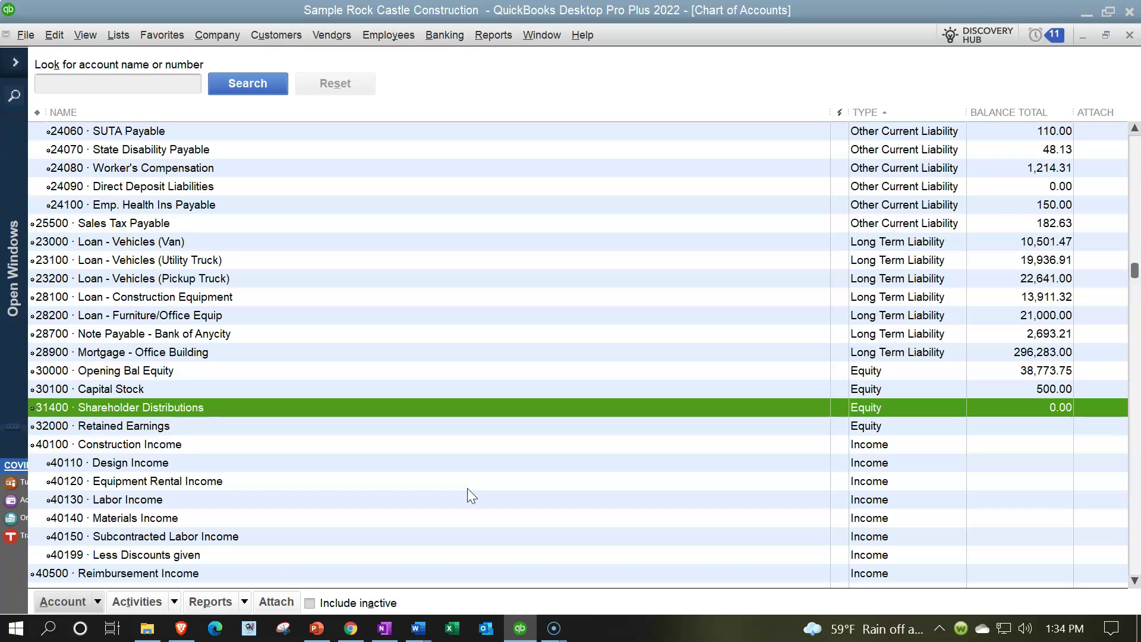
key("Up")
key("Up")
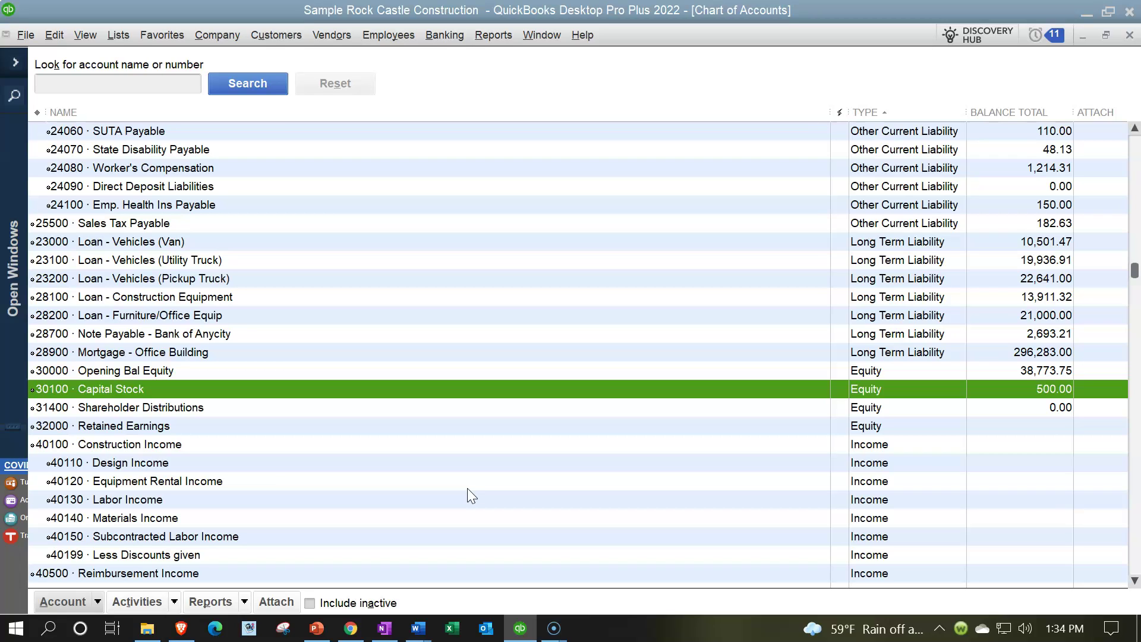
key("Down")
key("Down")
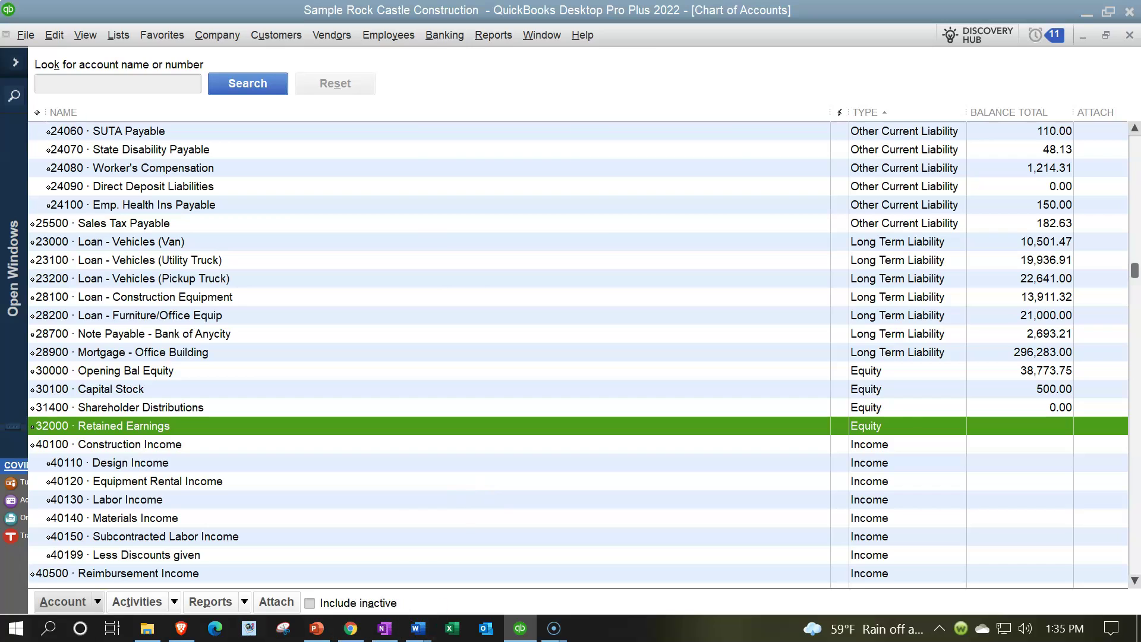
left_click(900, 430)
left_click(755, 421)
left_click_drag(756, 423, 882, 427)
Review the Construction Income account and its subaccounts from Design Income to Less Discounts given
scroll(880, 425, "down", 1)
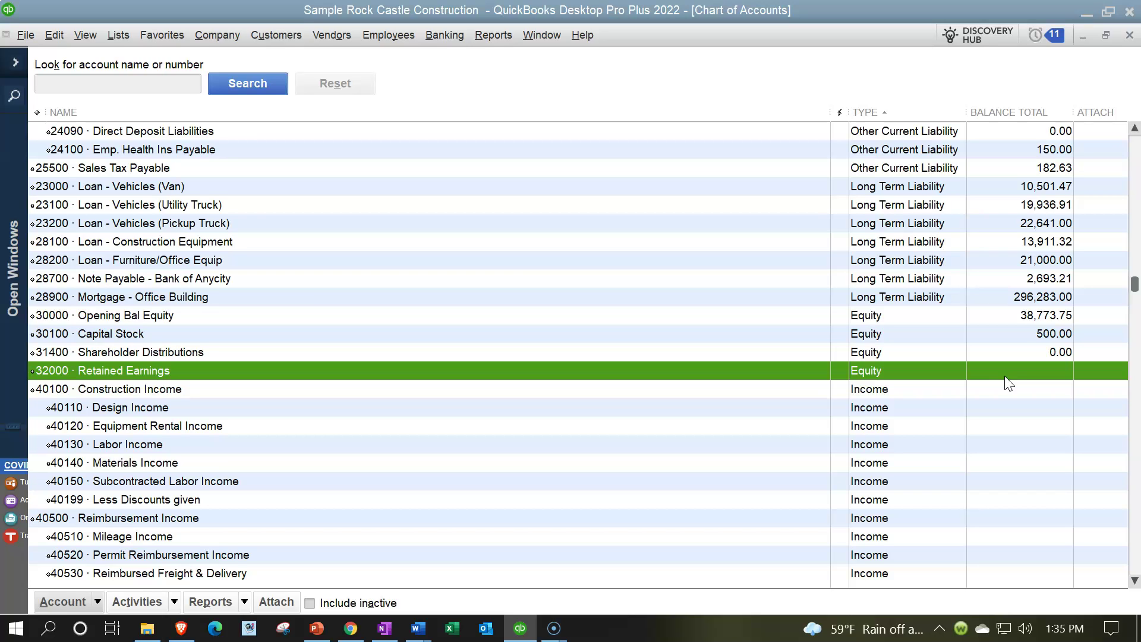
scroll(1010, 386, "down", 1)
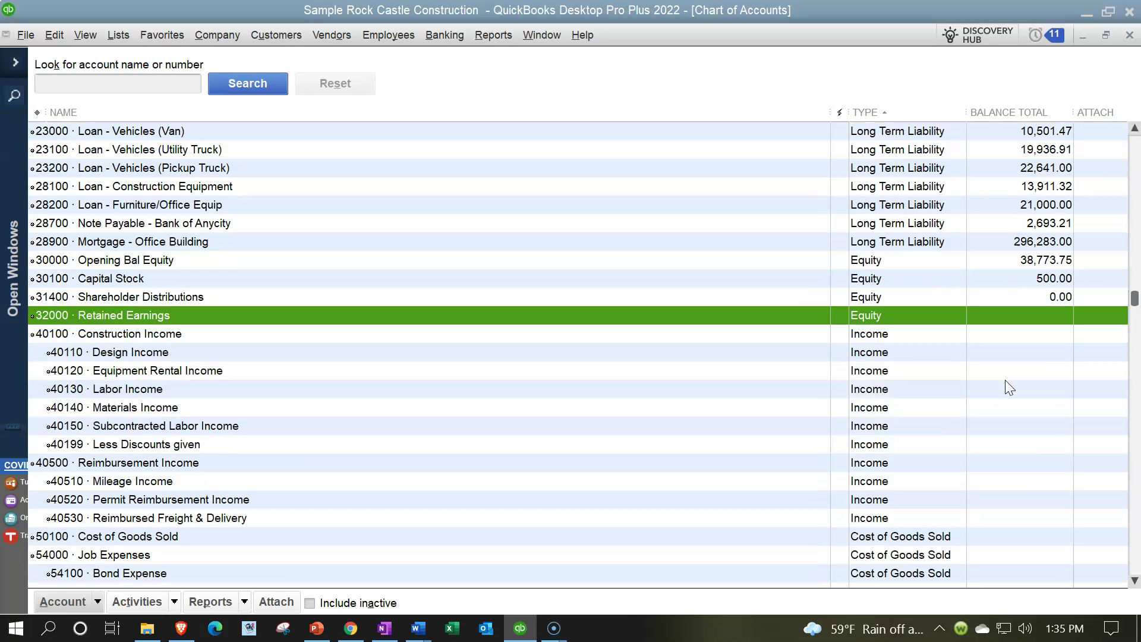
scroll(1011, 387, "down", 1)
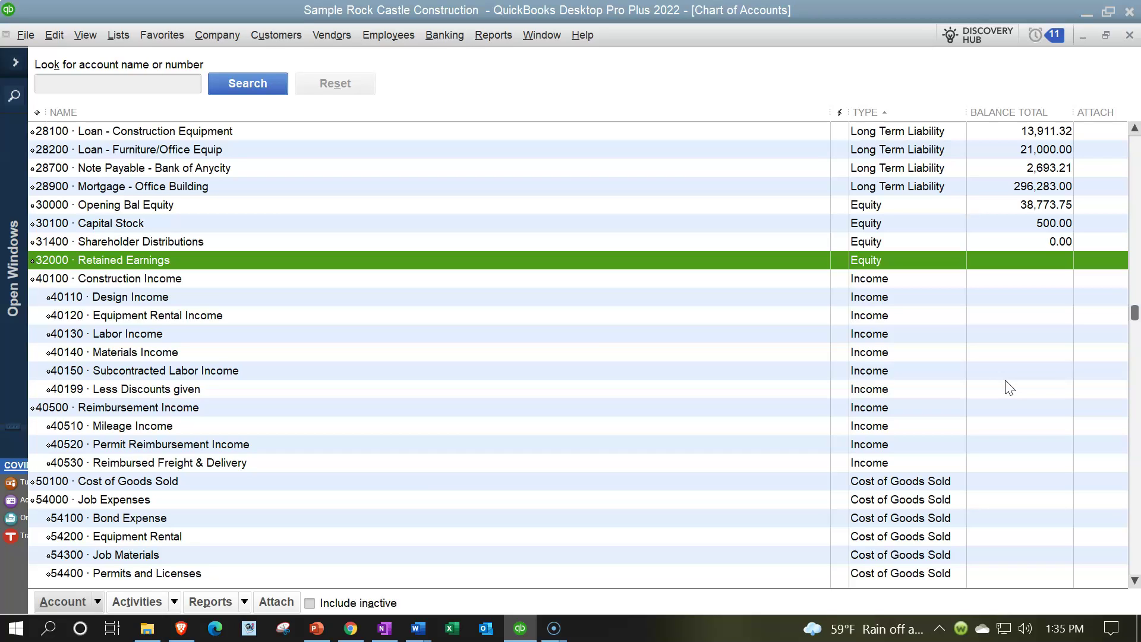
key("Down")
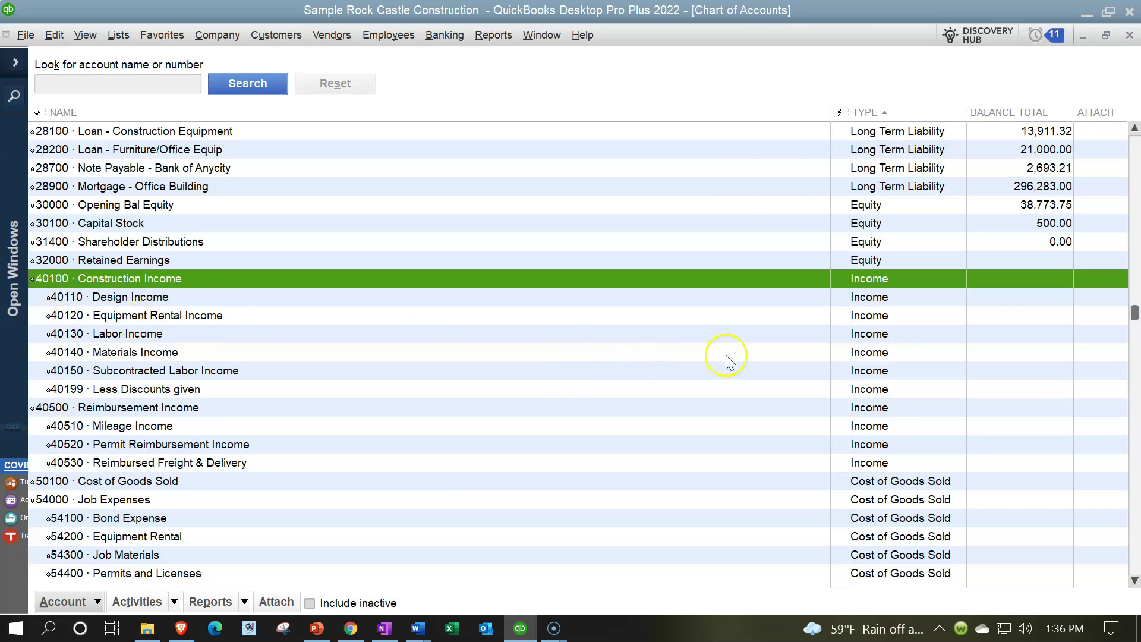
key("Down")
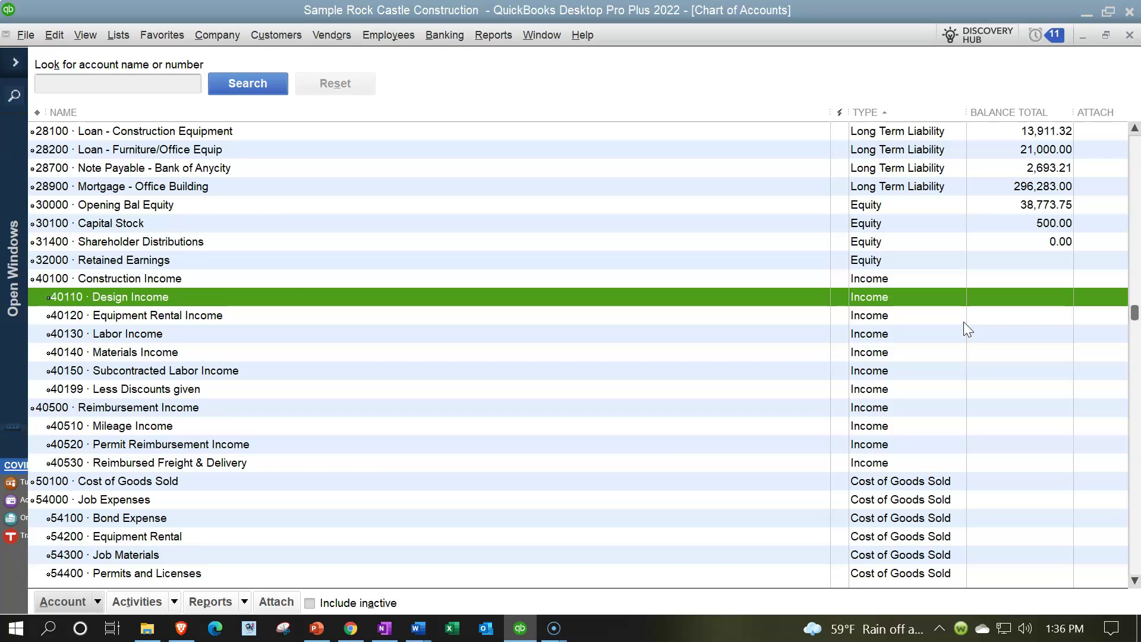
left_click(964, 323)
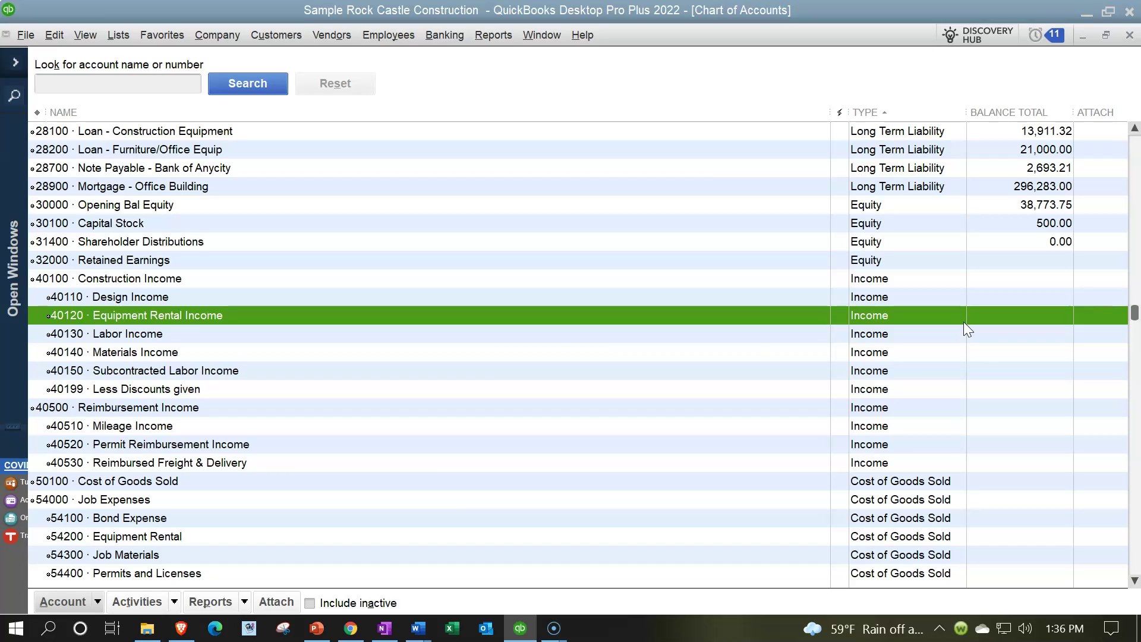
key("Down")
key("Down")
key("Down")
key("Down")
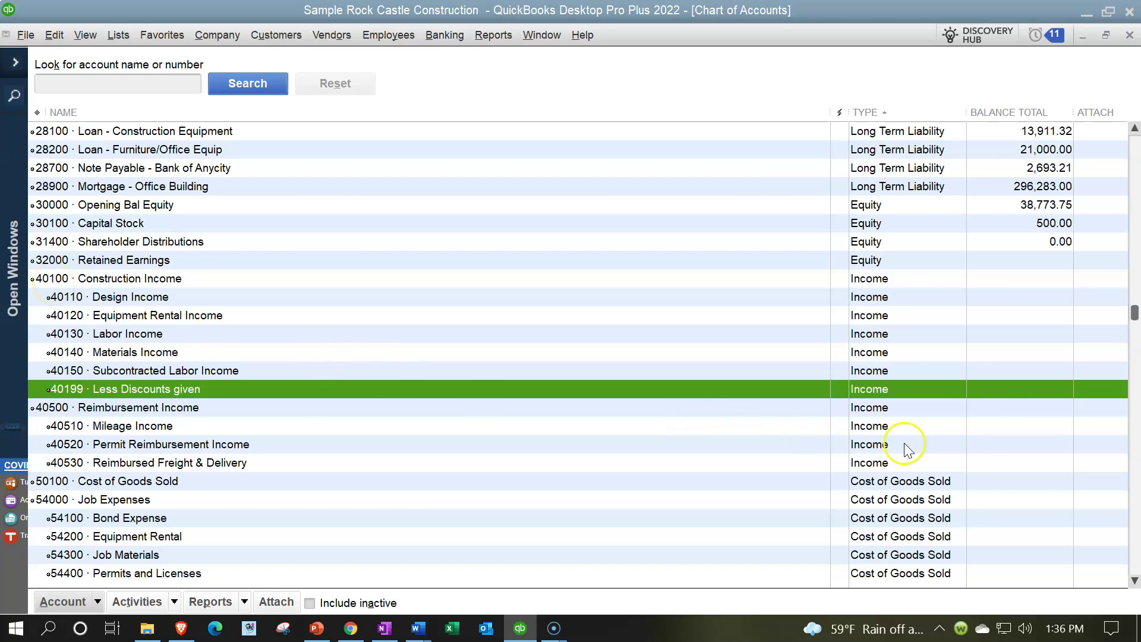
Review the Reimbursement Income accounts through Reimbursed Freight & Delivery, continuing to Cost of Goods Sold and the parent Job Expenses account
left_click(980, 409)
key("Down")
key("Down")
key("Down")
key("Down")
key("Down")
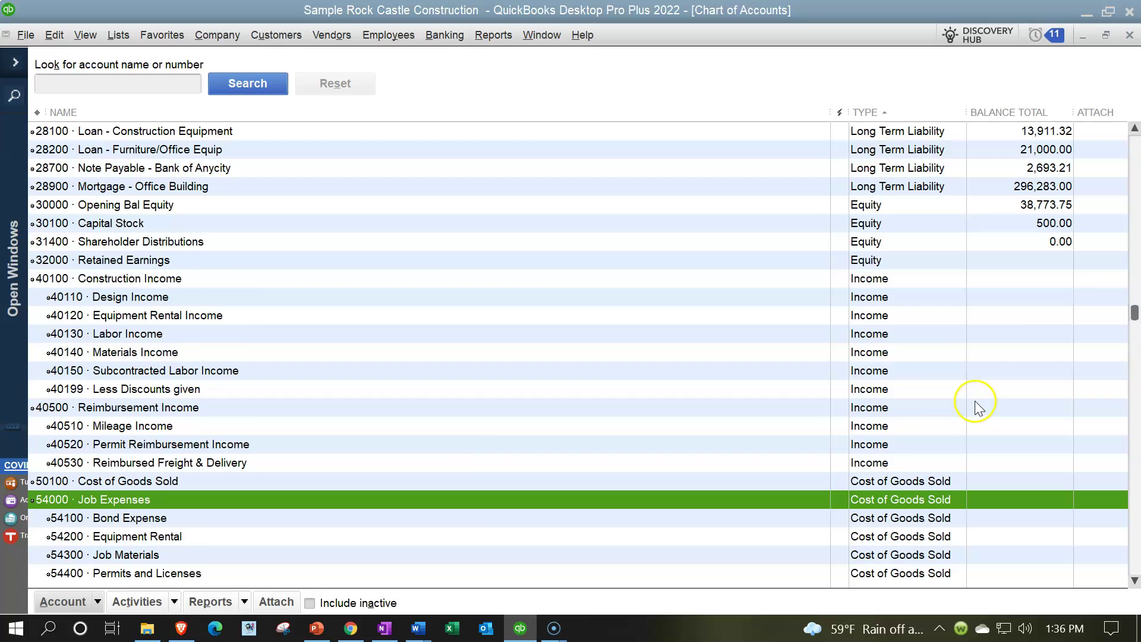
Review the Job Expenses subaccounts from Bond Expense to Less Discounts Taken
scroll(978, 408, "down", 3)
scroll(980, 409, "down", 1)
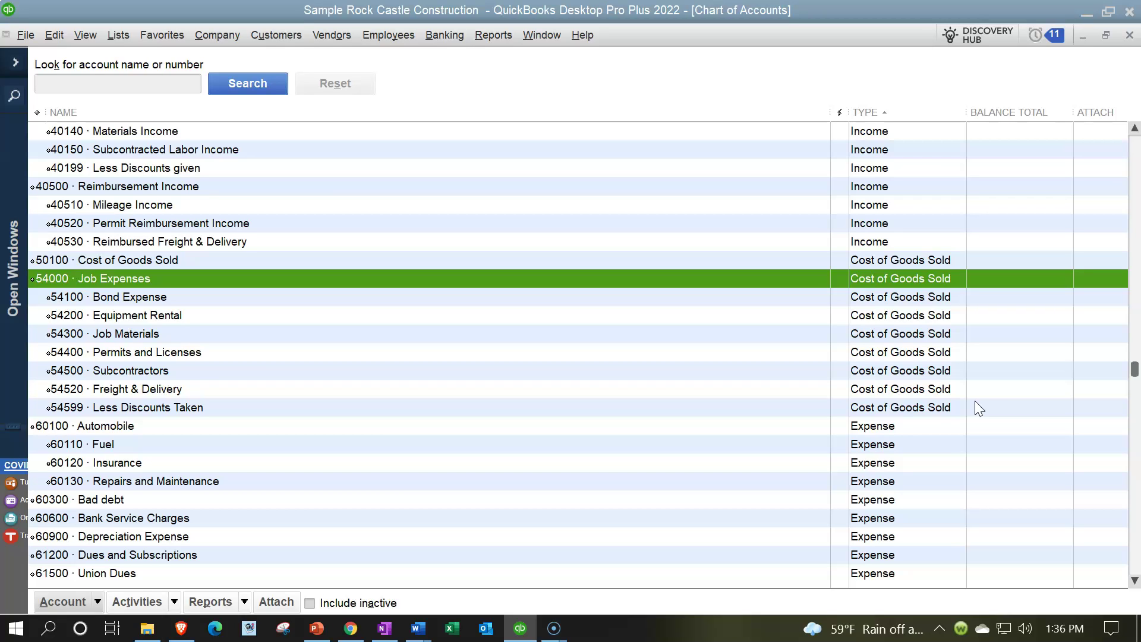
key("Down")
key("Down")
key("Down")
key("Down")
key("Down")
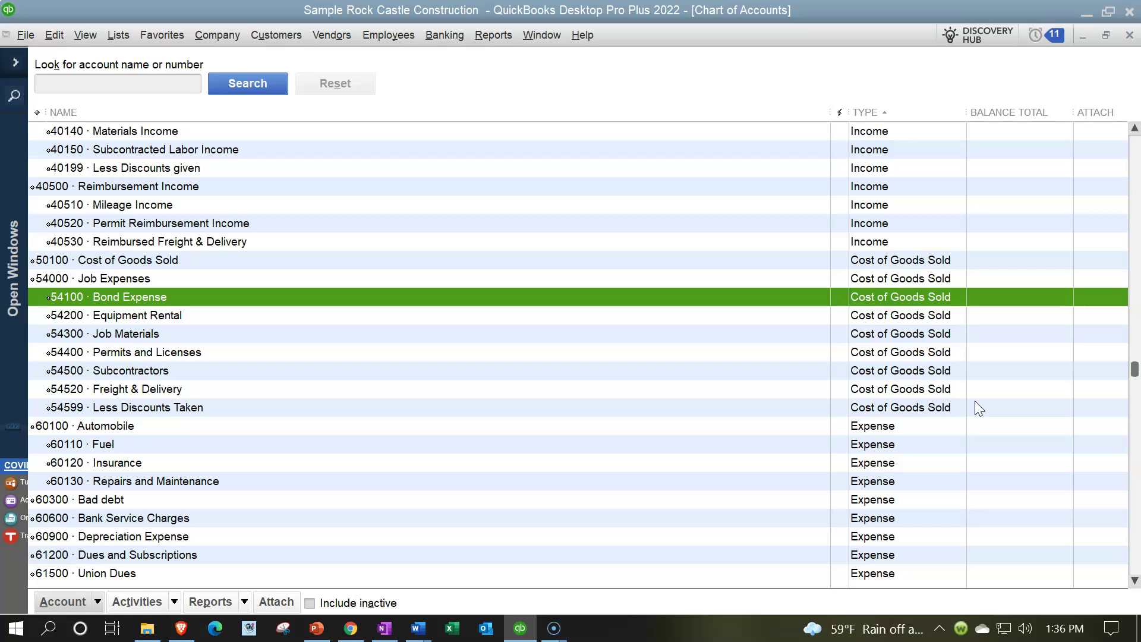
key("Down")
key("Down")
key("Down")
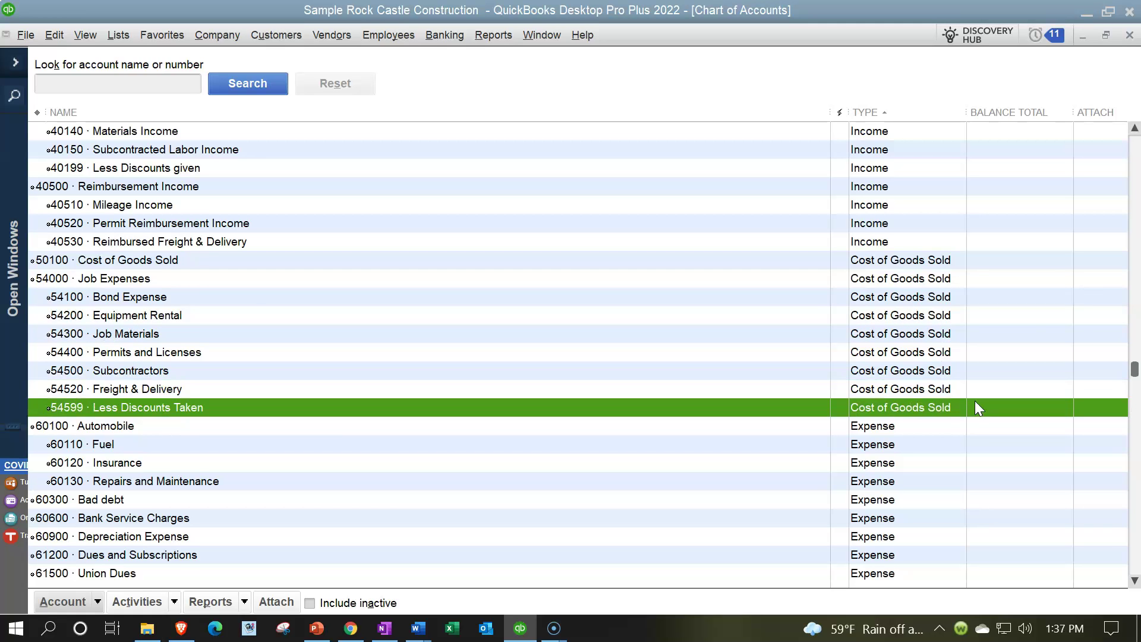
Review the Automobile expense account with its Fuel, Insurance, and Repairs and Maintenance subaccounts, continuing to Bad debt
scroll(975, 402, "down", 3)
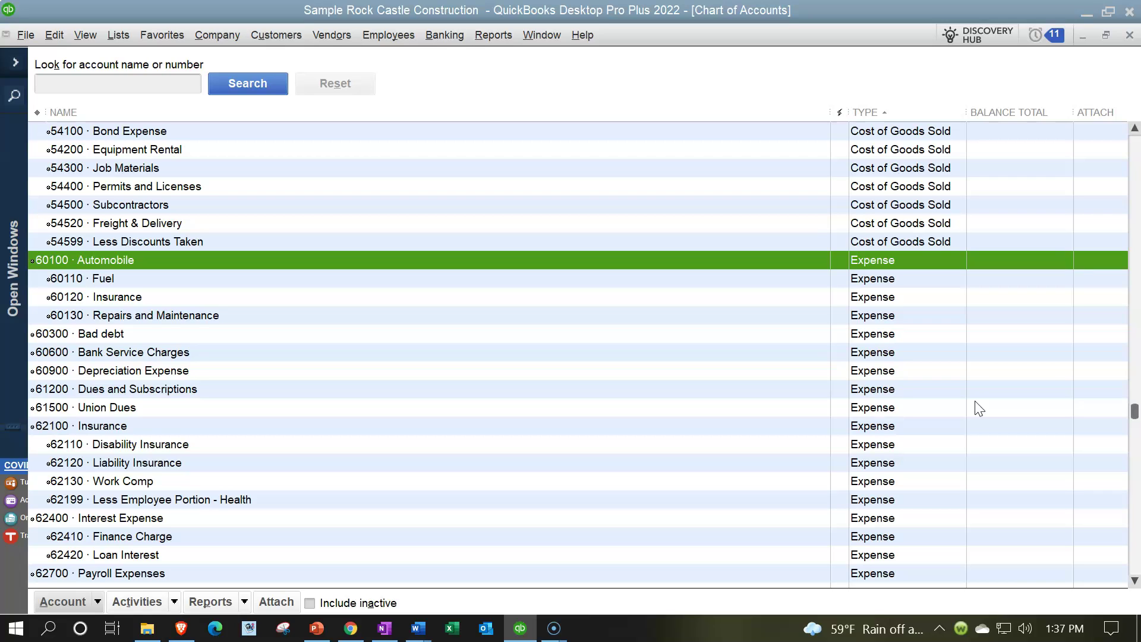
left_click(131, 264)
key("Down")
key("Down")
key("Down")
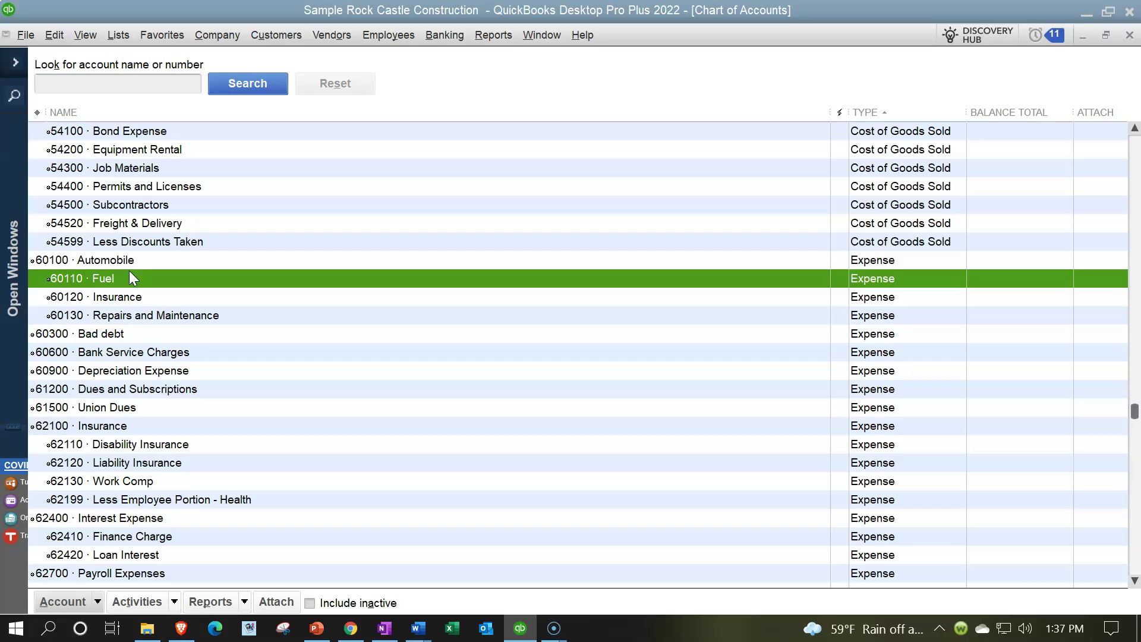
key("Down")
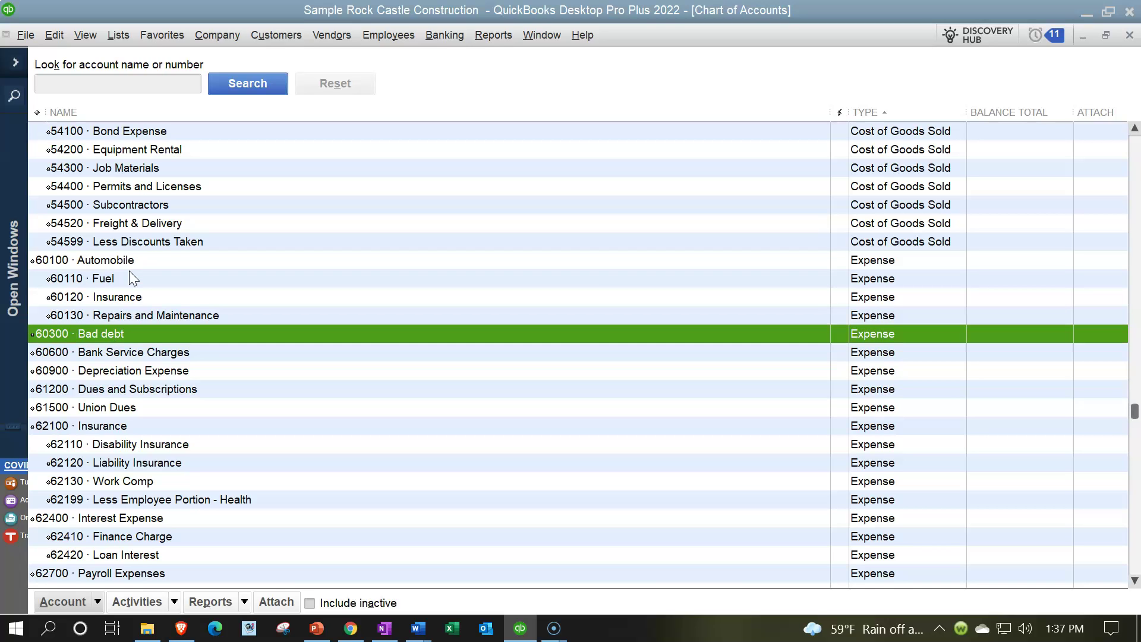
Review the Expense accounts from Bank Service Charges to Printing and Reproduction
key("Down")
key("Down")
key("Down")
key("Down")
key("Down")
key("Down")
key("Down")
key("Down")
key("Down")
key("Down")
key("Down")
key("Down")
key("Down")
key("Down")
key("Down")
key("Down")
key("Down")
key("Down")
key("Down")
key("Down")
key("Down")
key("Down")
key("Down")
key("Down")
key("Down")
key("Down")
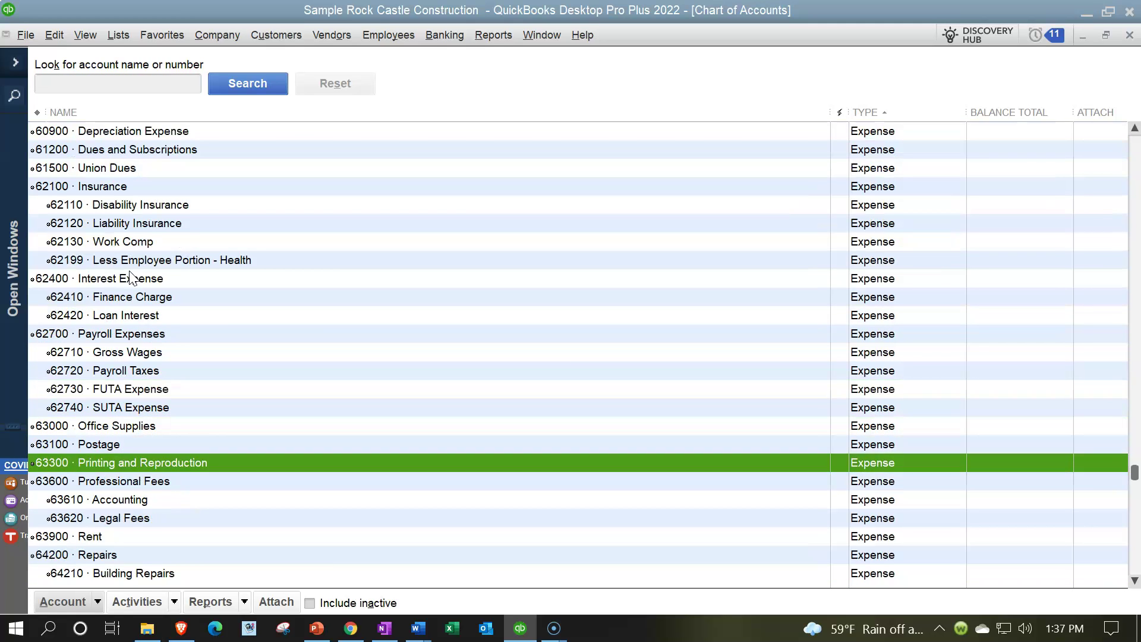
Review the Expense accounts from Professional Fees to Computer Repairs
key("Down")
key("Down")
key("Down")
key("Down")
key("Down")
key("Down")
key("Down")
key("Down")
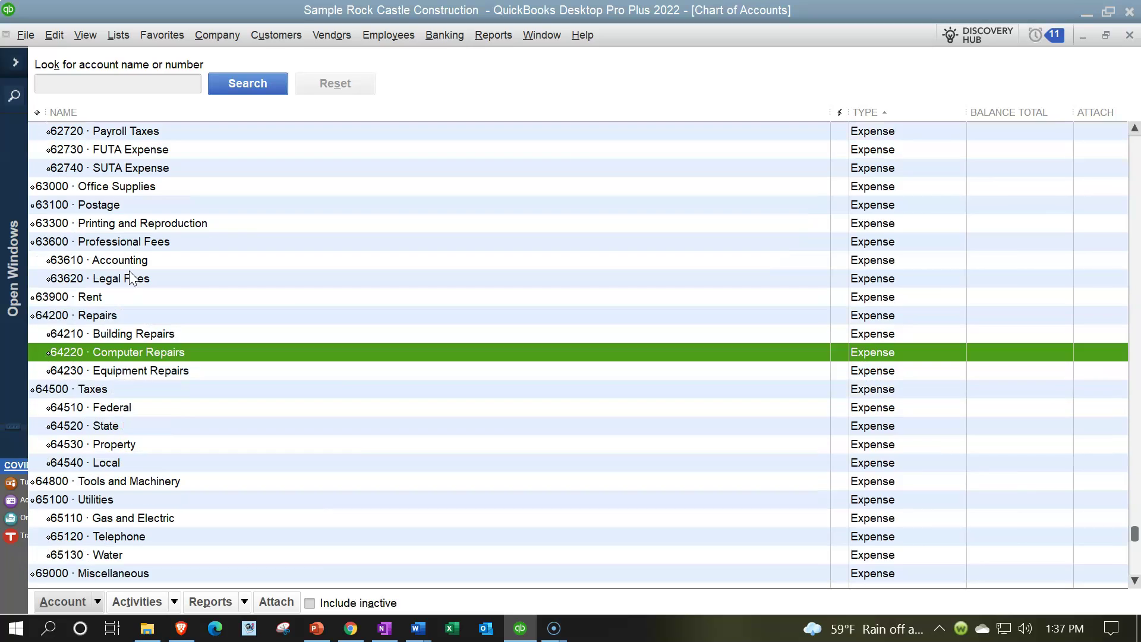
Review the Expense accounts from Equipment Repairs through Taxes to Gas and Electric
key("Down")
key("Down")
key("Down")
key("Down")
key("Down")
key("Down")
key("Down")
key("Down")
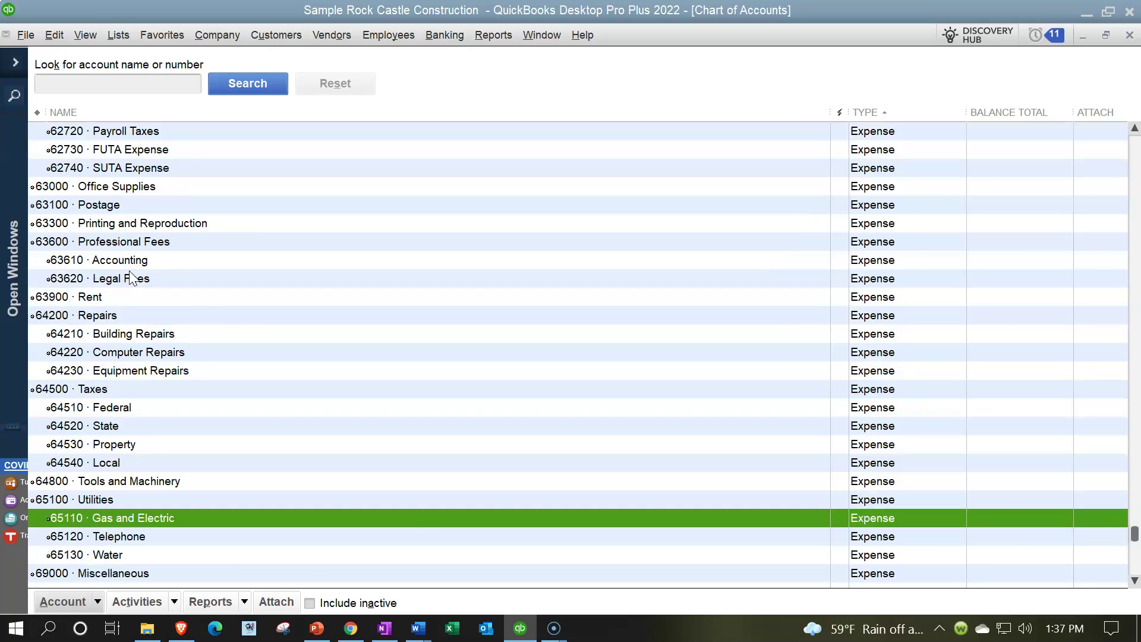
Examine the accounts at the end of the chart, including Other Income, Interest Income, Other Expenses and the Non-Posting accounts
key("Down")
key("Down")
key("Down")
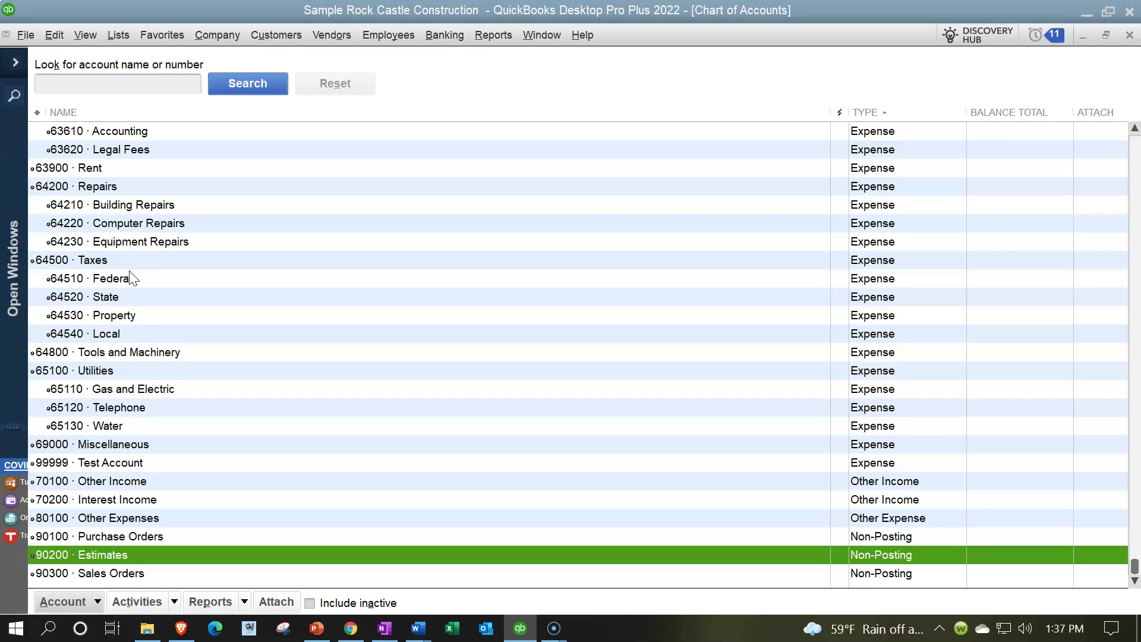
key("Up")
key("Up")
key("Up")
key("Up")
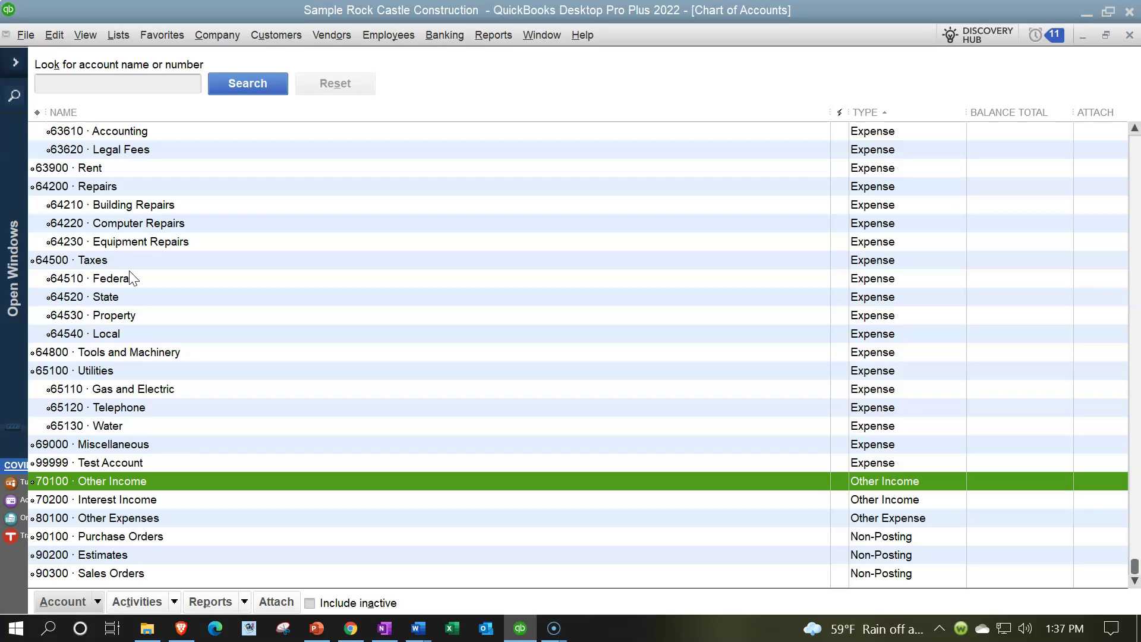
key("Down")
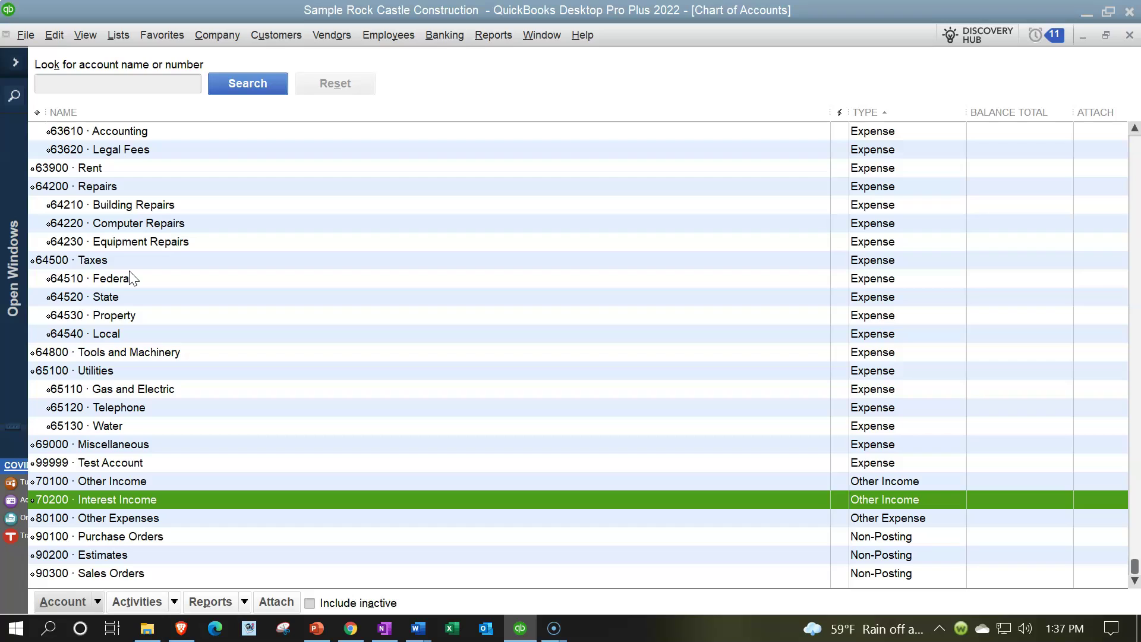
key("Down")
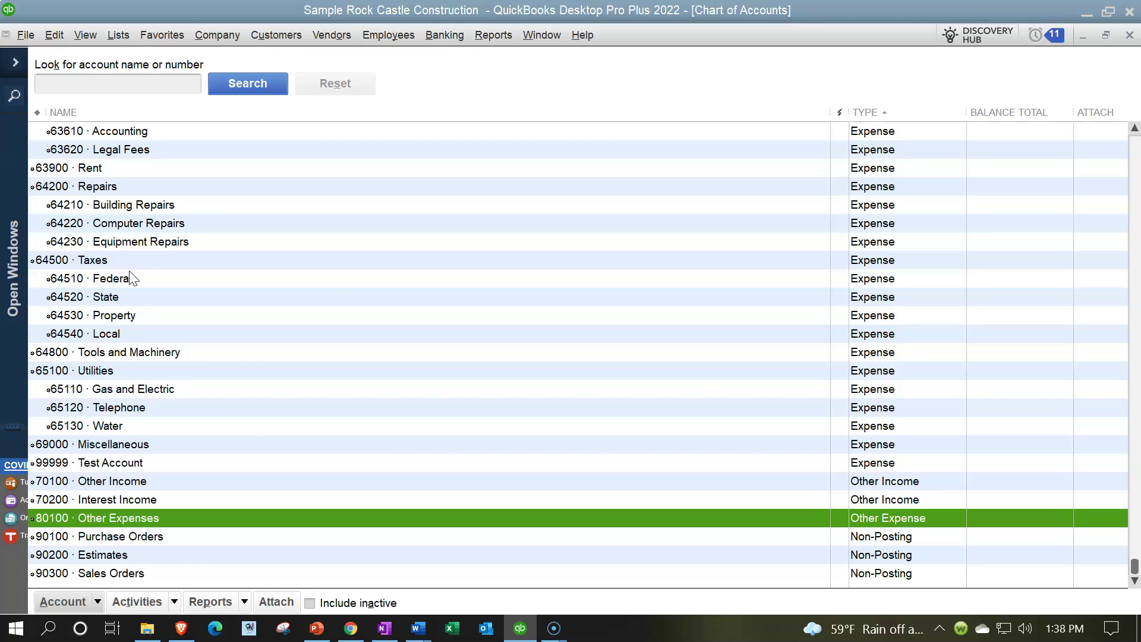
Leave the chart of accounts to view the Home page, and bring up the open Balance Sheet report
scroll(325, 350, "up", 15)
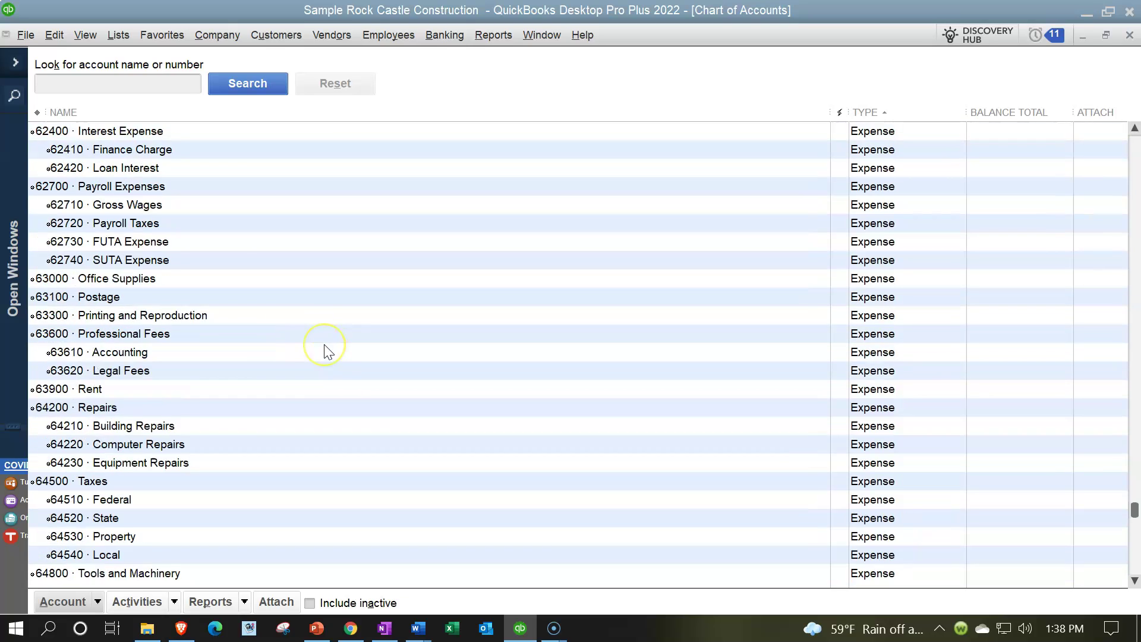
scroll(326, 350, "up", 15)
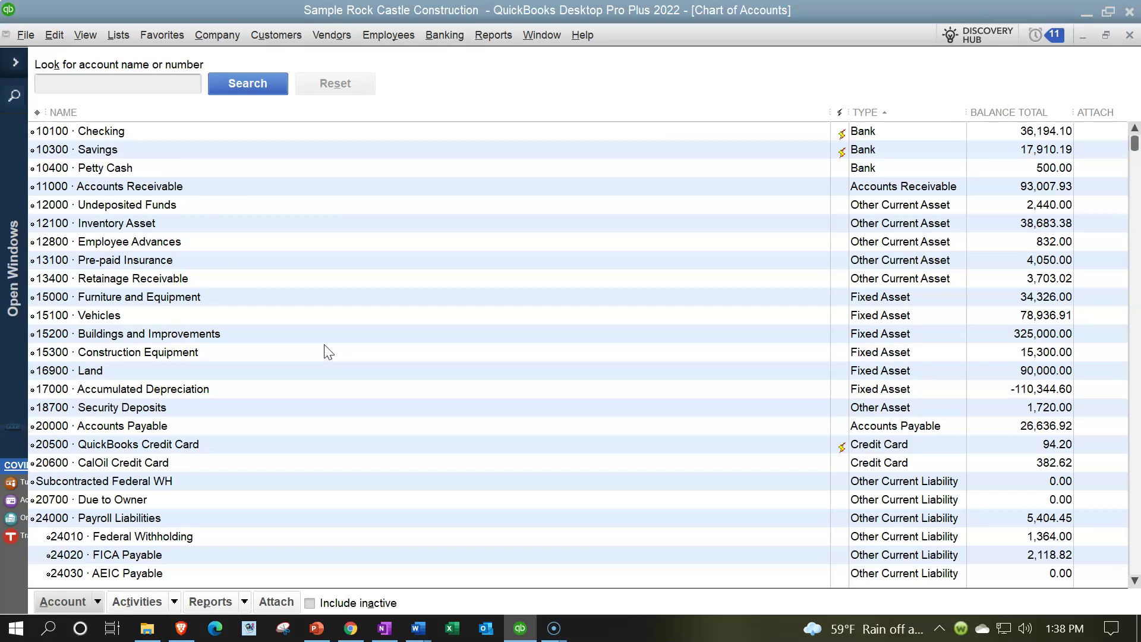
left_click(16, 66)
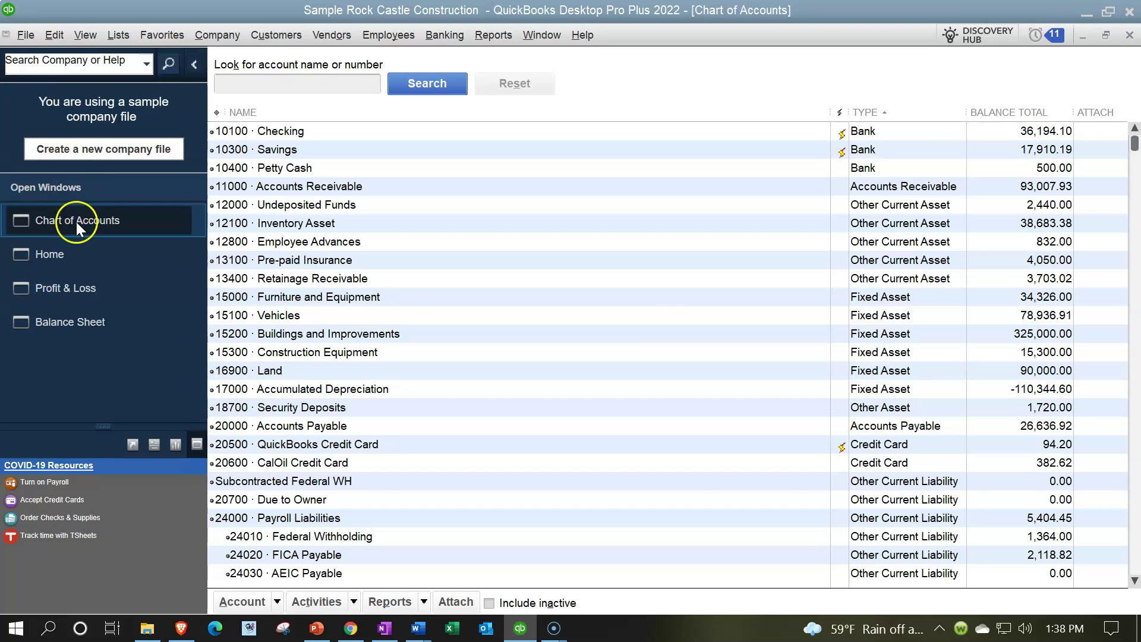
left_click(75, 256)
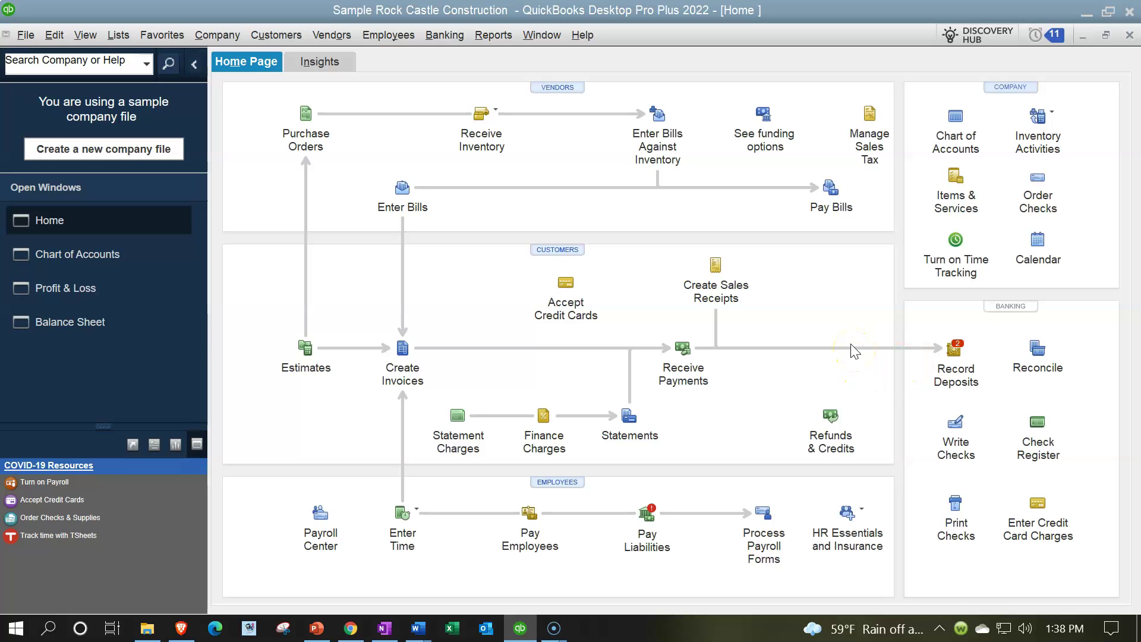
left_click(64, 291)
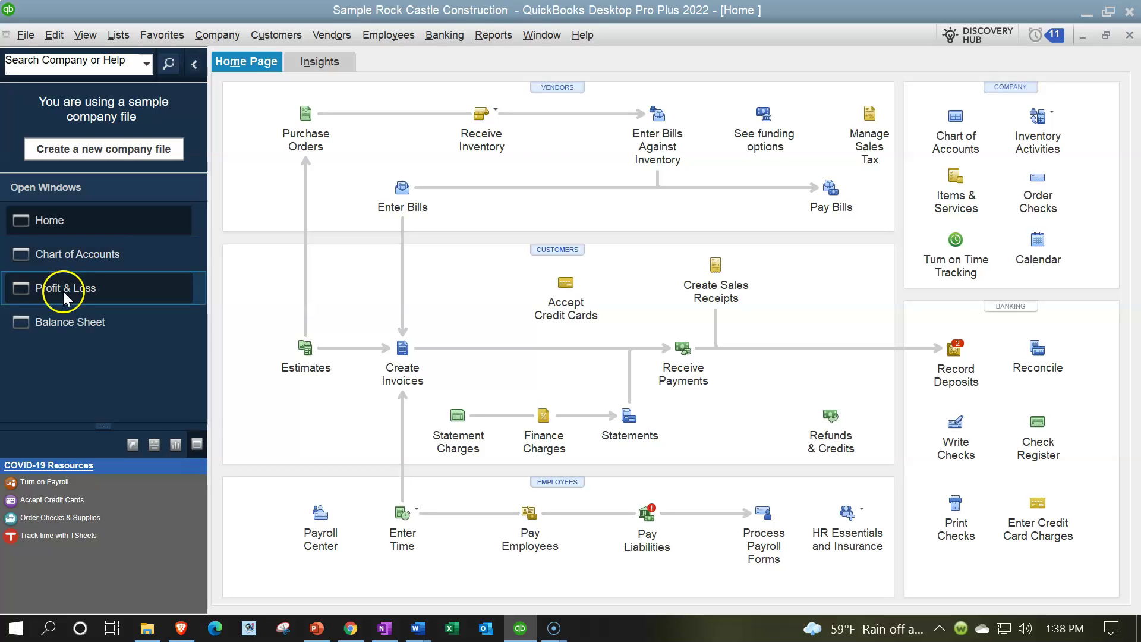
left_click(57, 327)
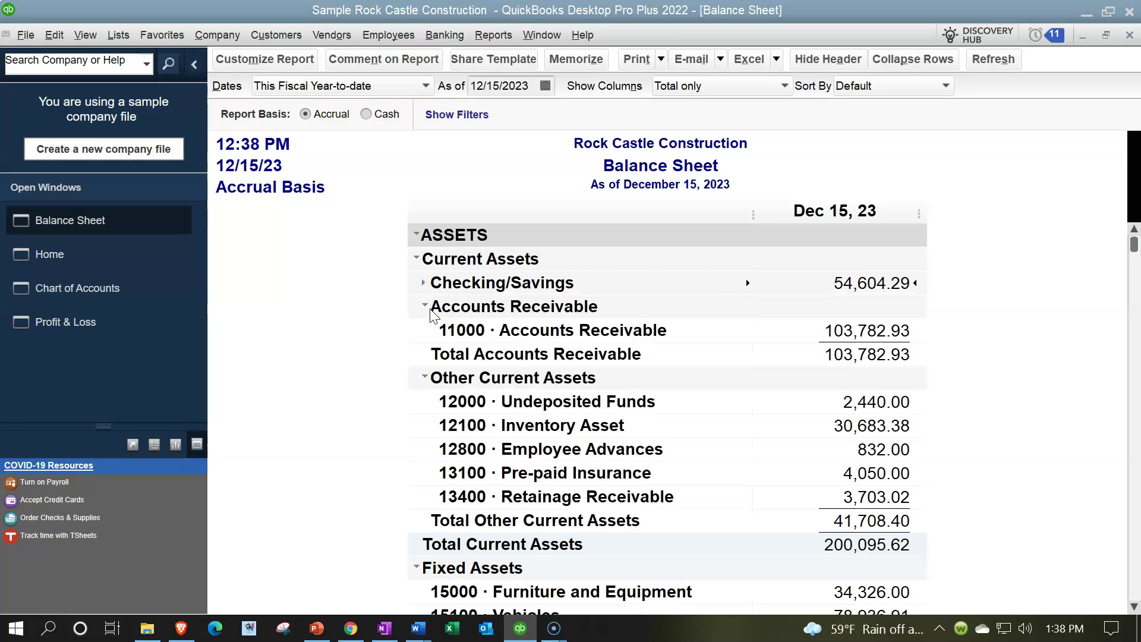
Collapse Accounts Receivable, Other Current Assets, Fixed Assets and Other Assets in the Balance Sheet
left_click(424, 306)
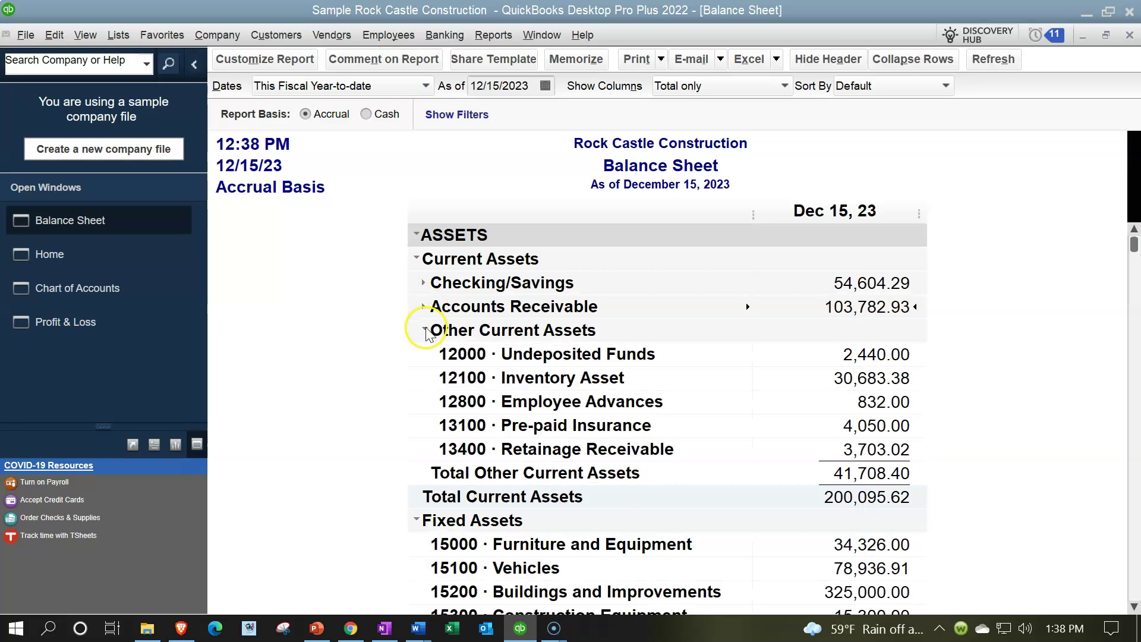
left_click(425, 329)
left_click(416, 377)
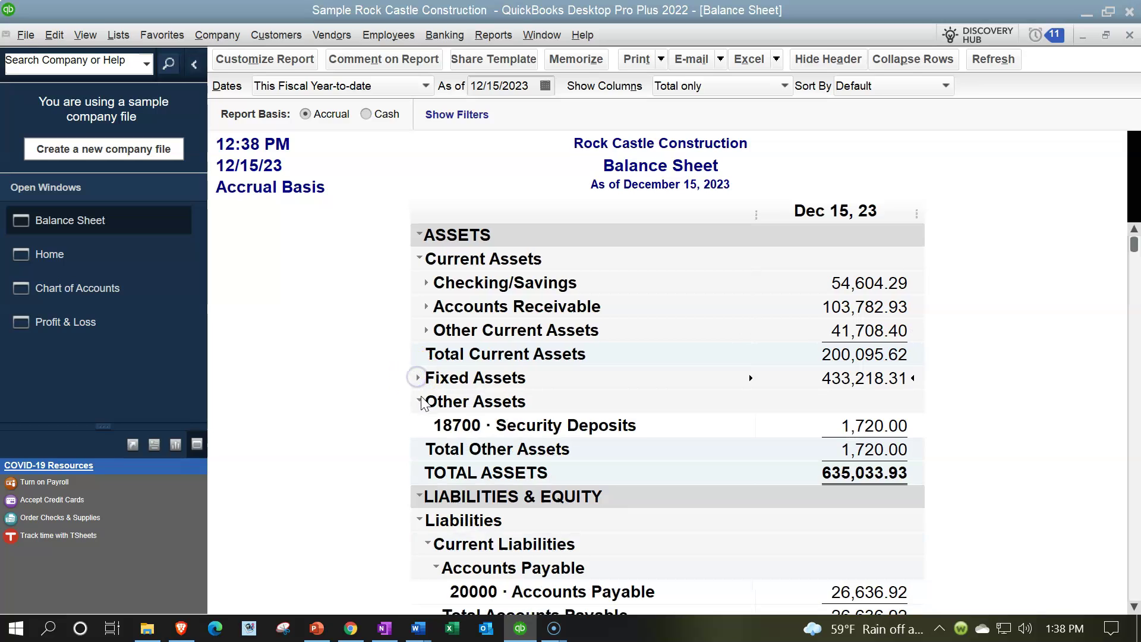
left_click(419, 401)
Collapse the Current Liabilities, Long Term Liabilities and Equity sections of the Balance Sheet
scroll(416, 452, "down", 1)
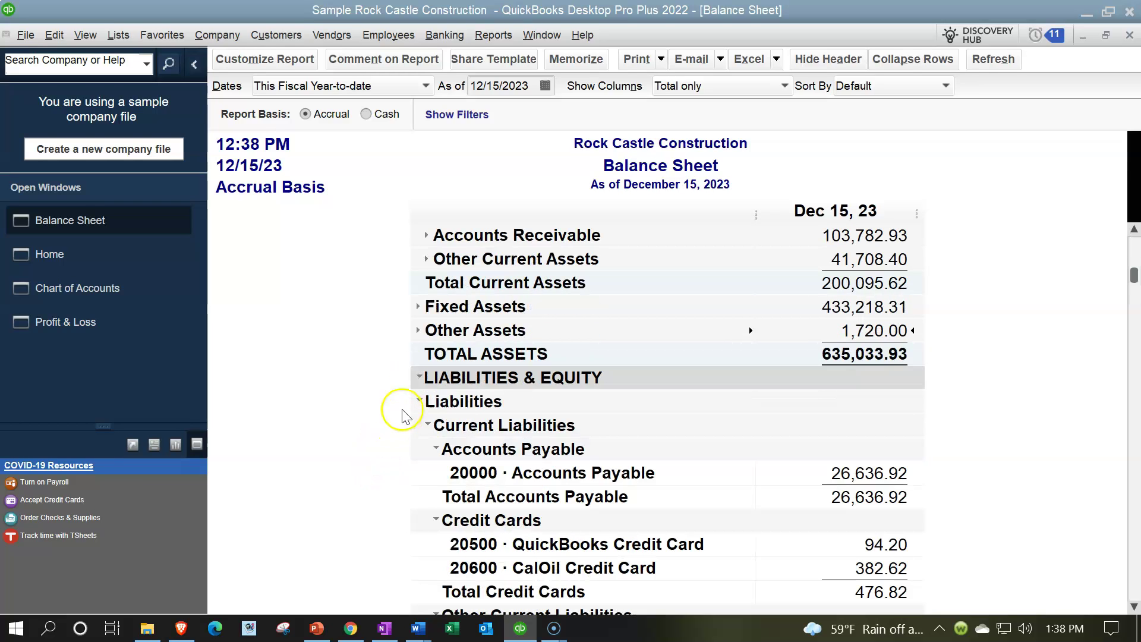
left_click(428, 426)
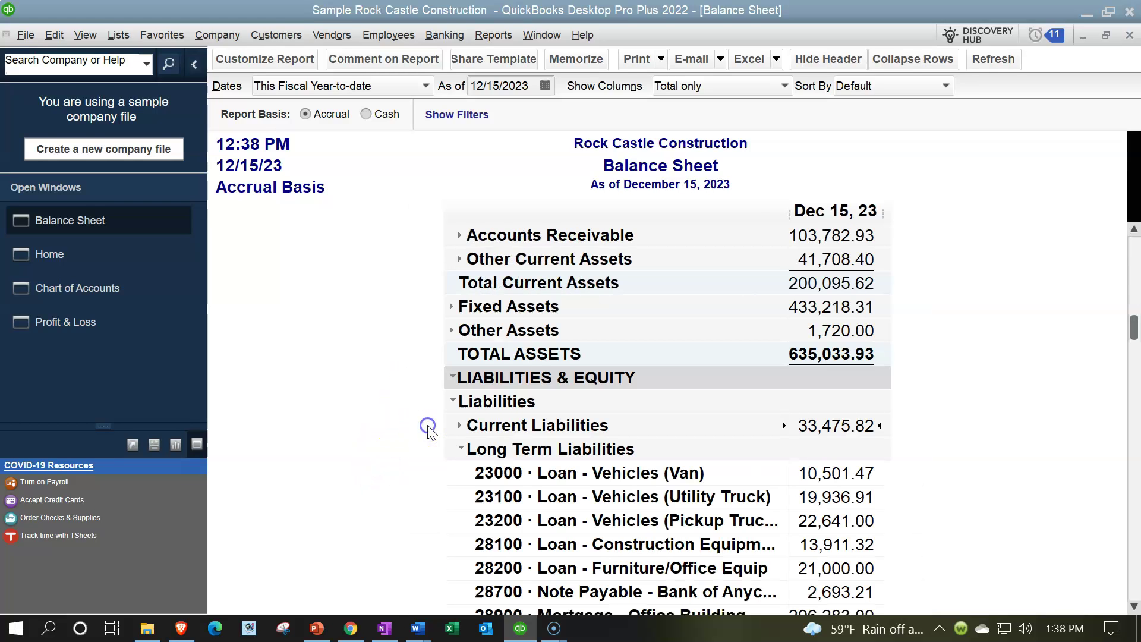
left_click(455, 449)
left_click(501, 496)
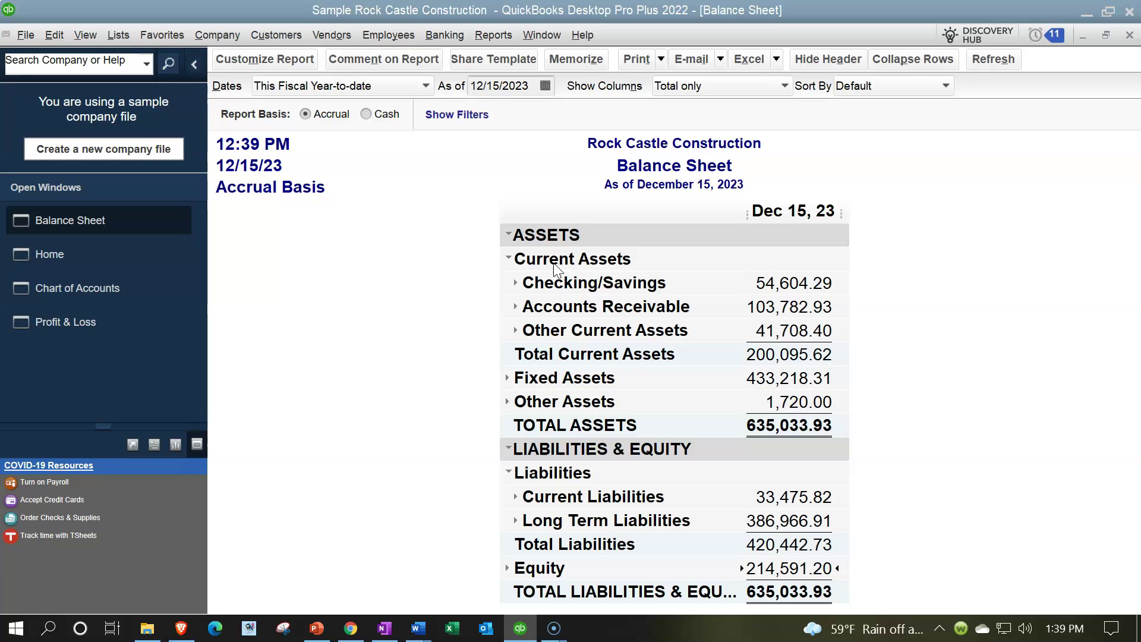
Expand the Checking/Savings and Accounts Receivable groups in the Balance Sheet to show their individual accounts
left_click(515, 284)
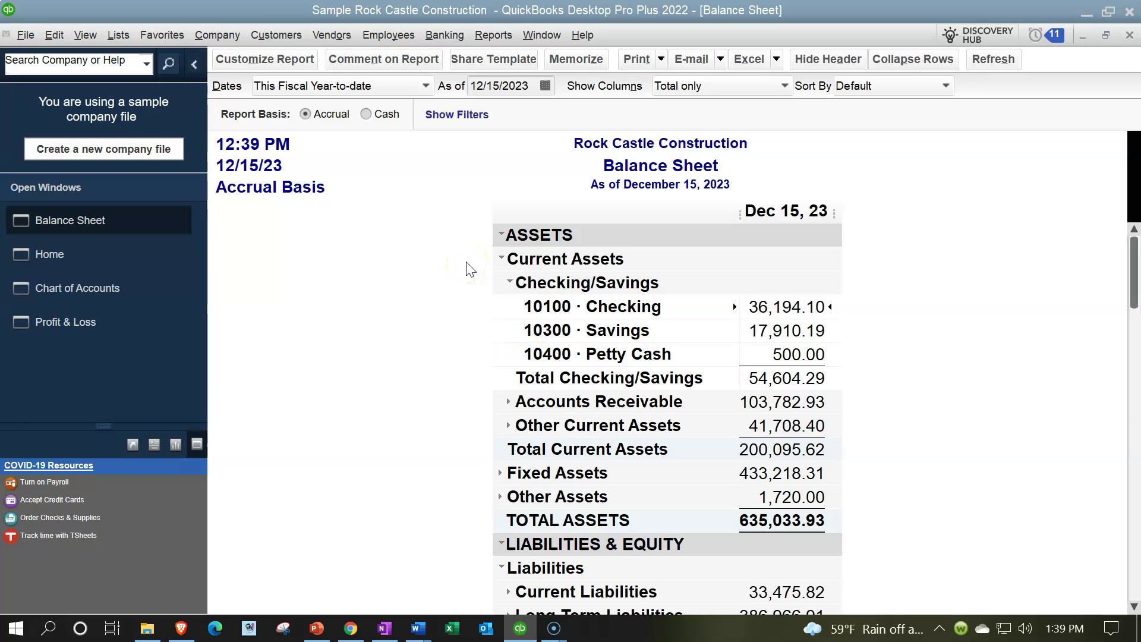
scroll(452, 365, "down", 1)
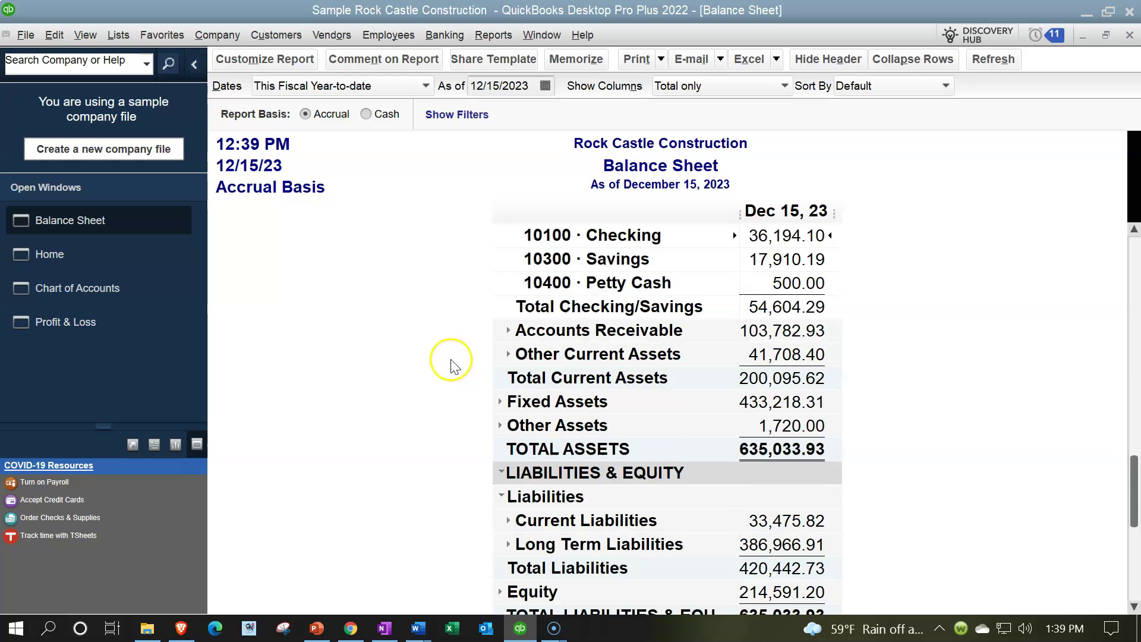
left_click(507, 332)
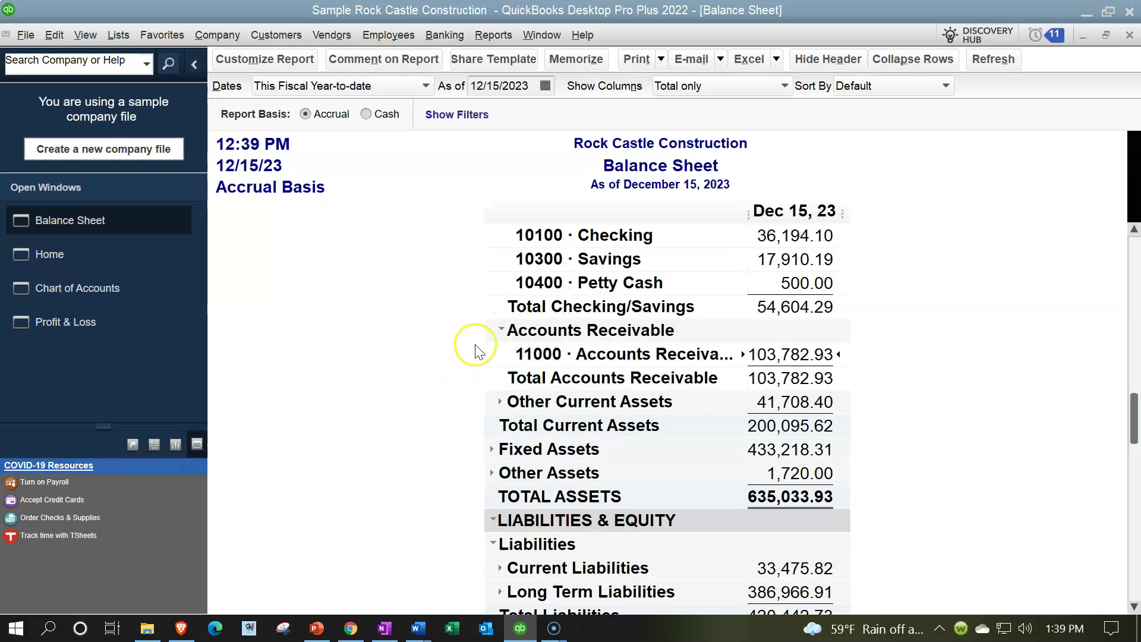
Expand Other Current Assets, Fixed Assets and Other Assets in the Balance Sheet to show their individual accounts
scroll(476, 348, "down", 1)
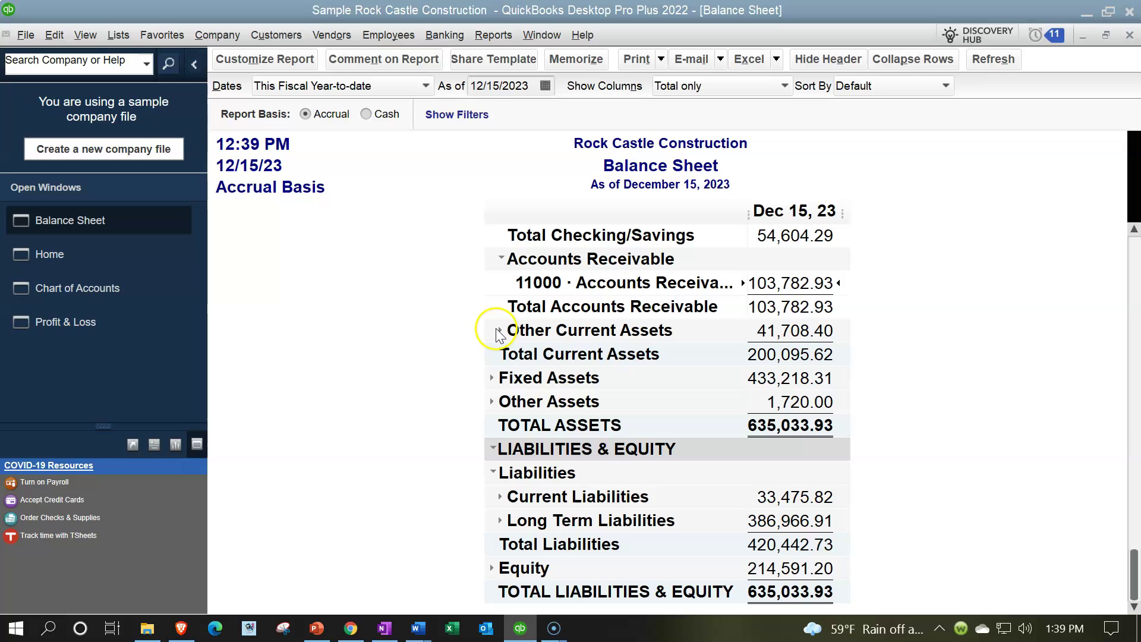
left_click(498, 331)
scroll(447, 364, "down", 2)
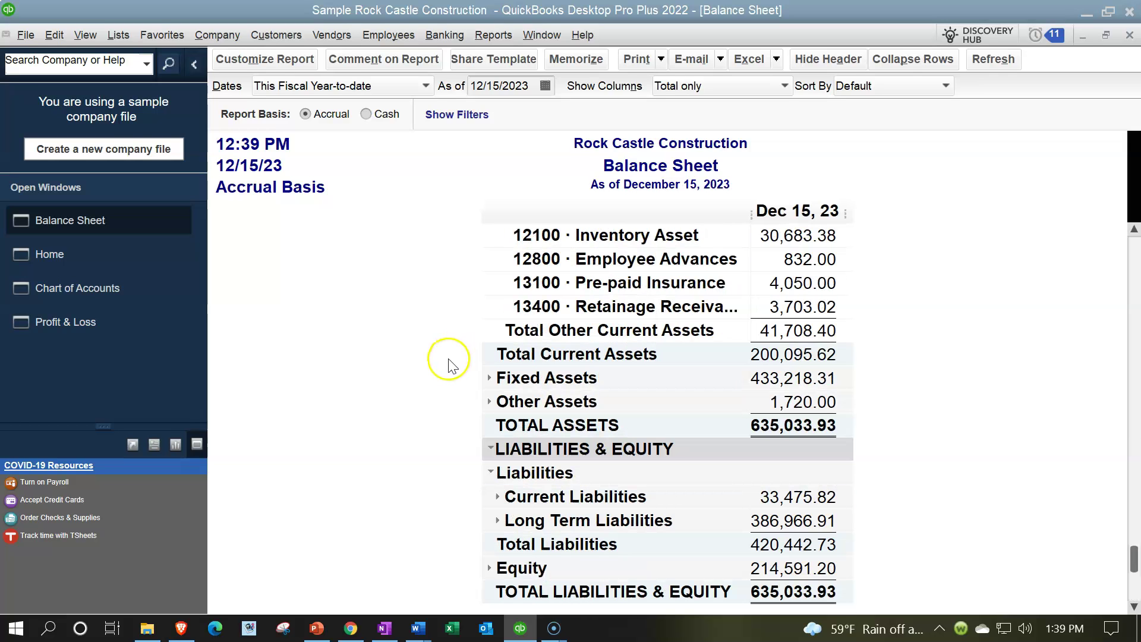
left_click(490, 379)
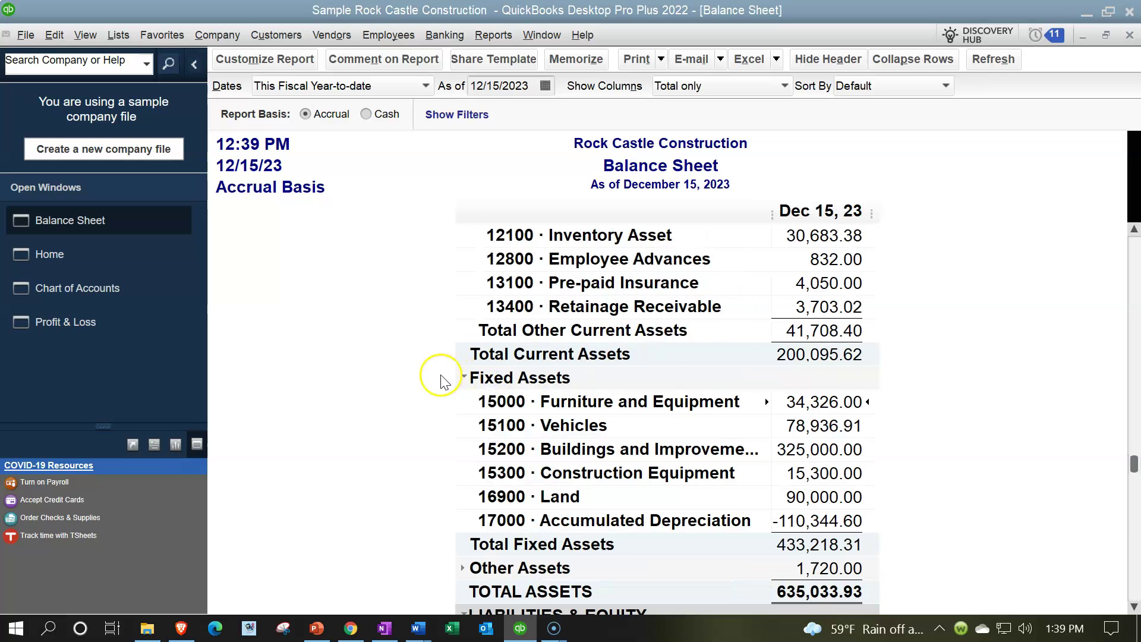
scroll(446, 380, "down", 2)
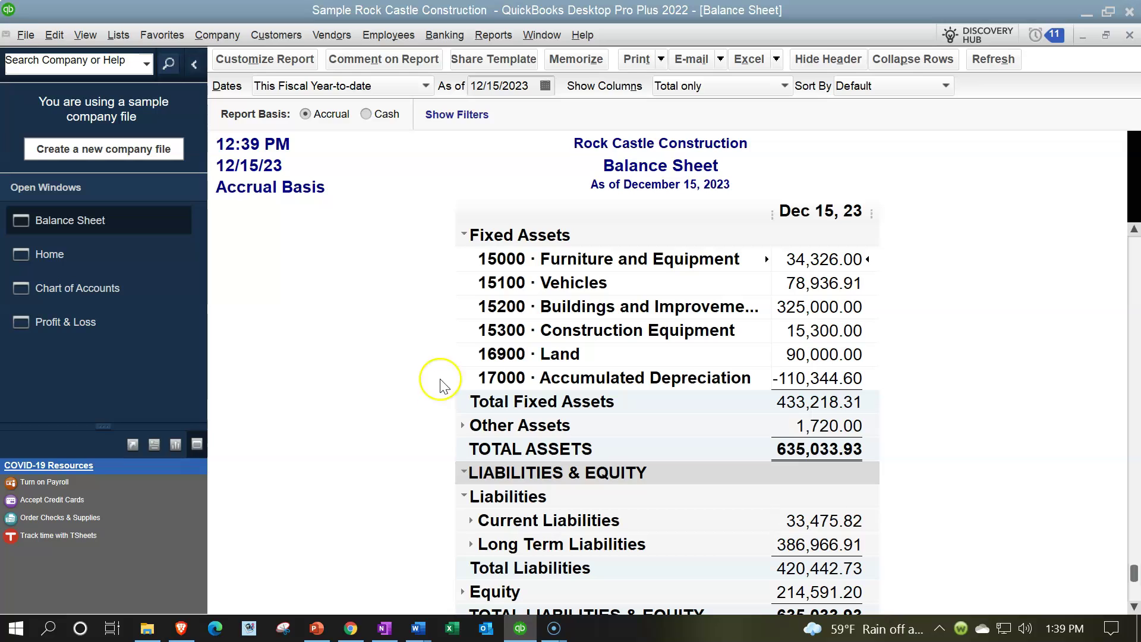
left_click(462, 426)
scroll(457, 423, "down", 1)
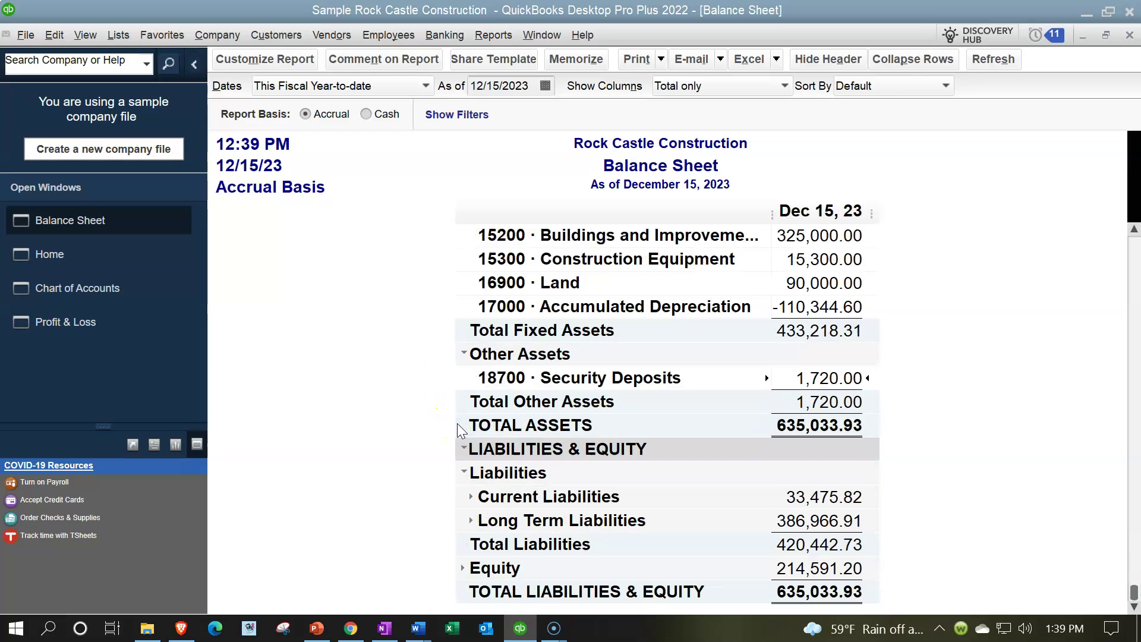
Expand Current Liabilities to show the Accounts Payable and Credit Cards accounts, with the Other Current Liabilities group collapsed
left_click(473, 498)
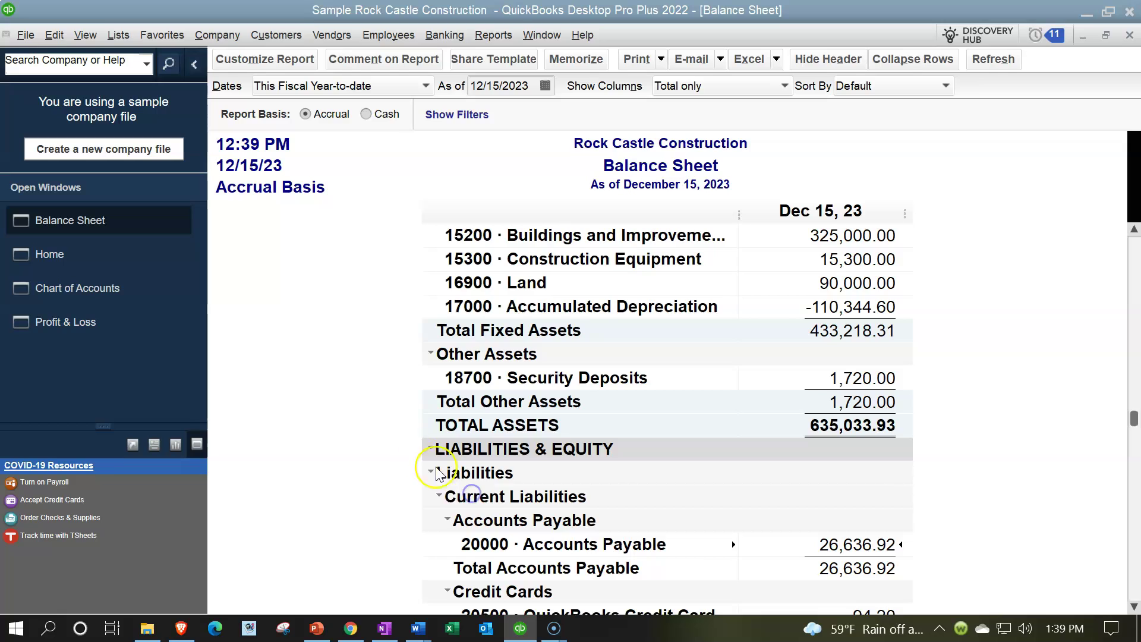
scroll(420, 459, "down", 2)
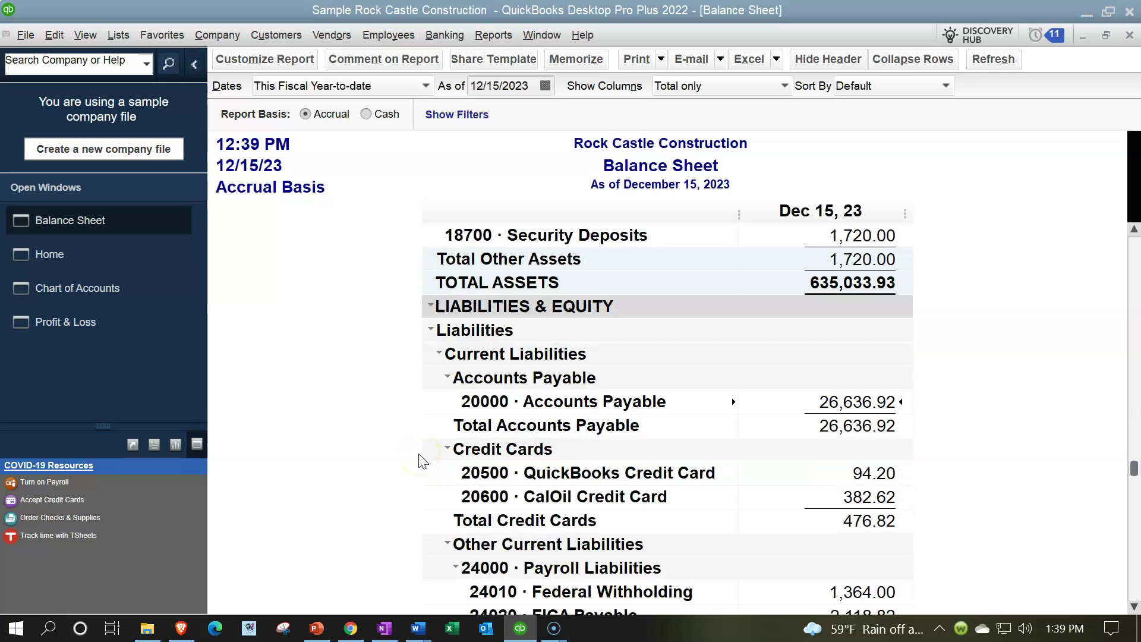
left_click(448, 377)
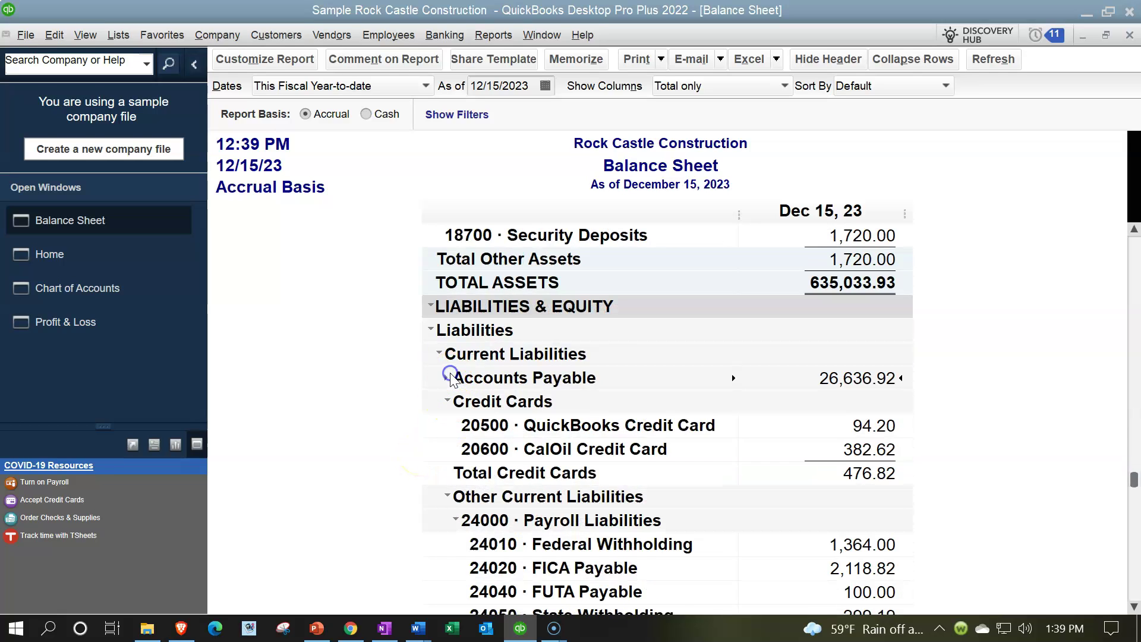
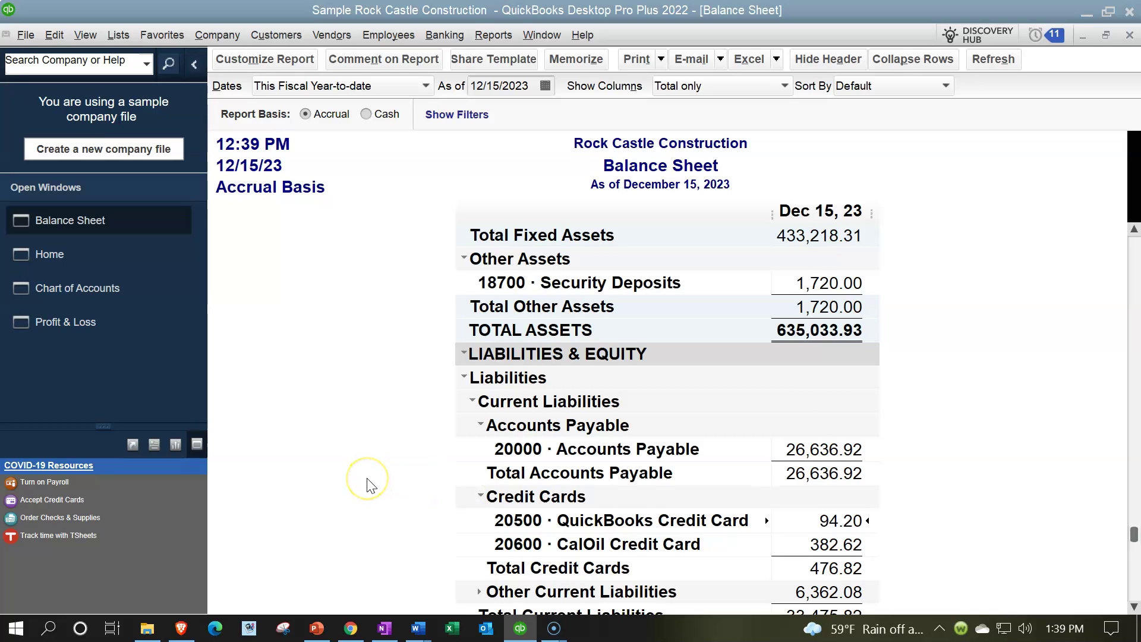
scroll(367, 484, "down", 1)
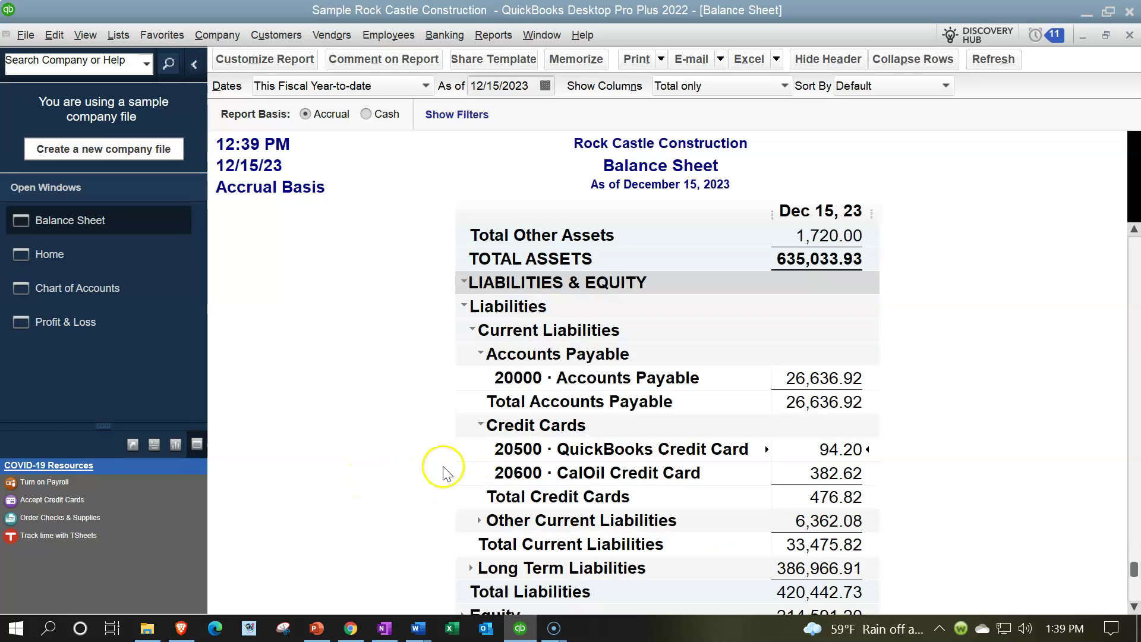
scroll(443, 472, "down", 1)
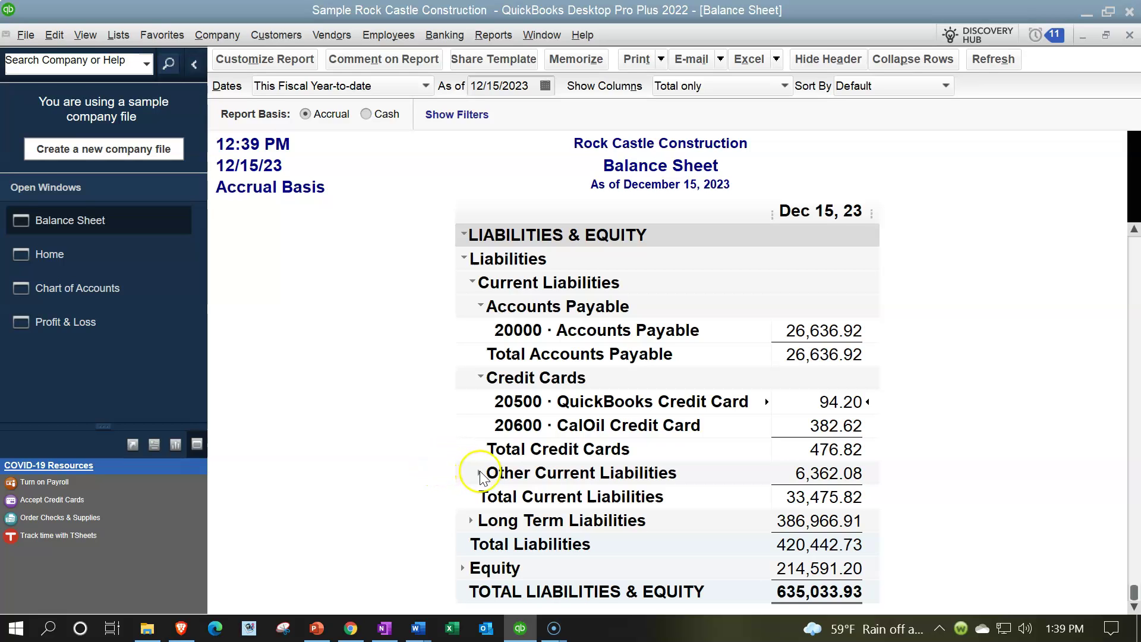
Expand the Long Term Liabilities and Equity sections of the Balance Sheet to list their accounts
left_click(471, 520)
scroll(397, 485, "down", 2)
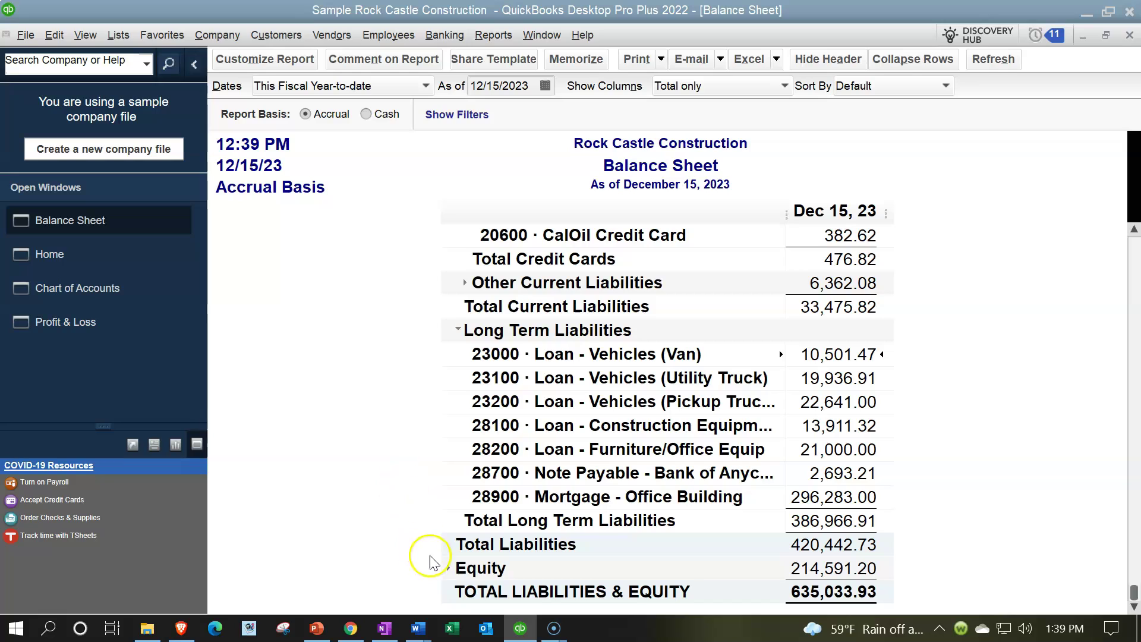
left_click(448, 566)
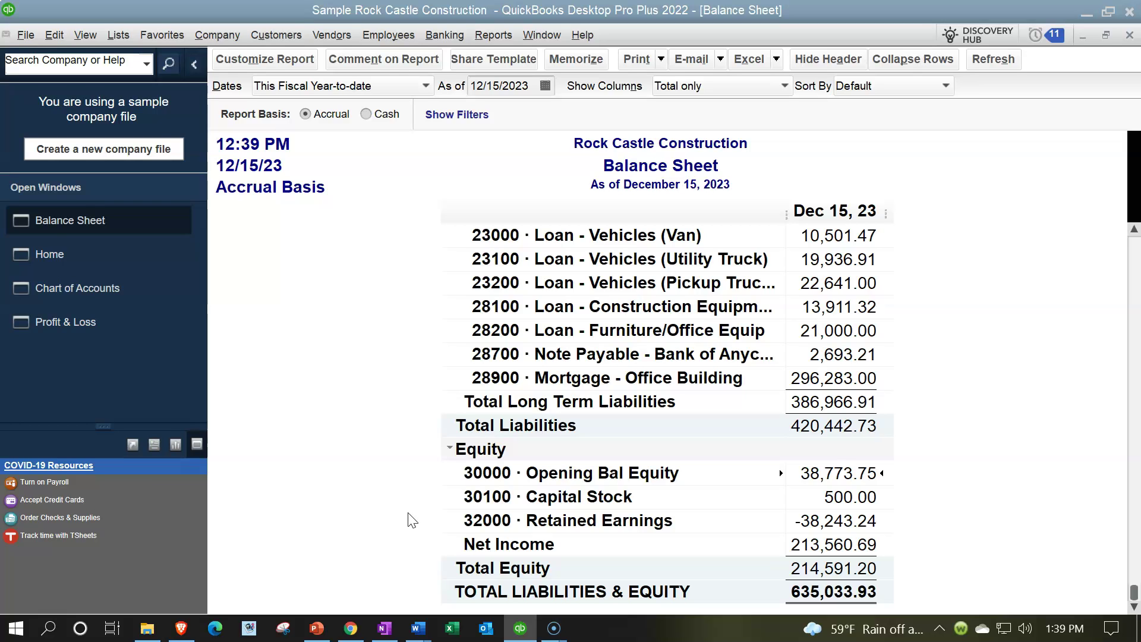
Bring up the open Profit & Loss report and collapse Income, Cost of Goods Sold, Expense and Other Income/Expense
left_click(115, 338)
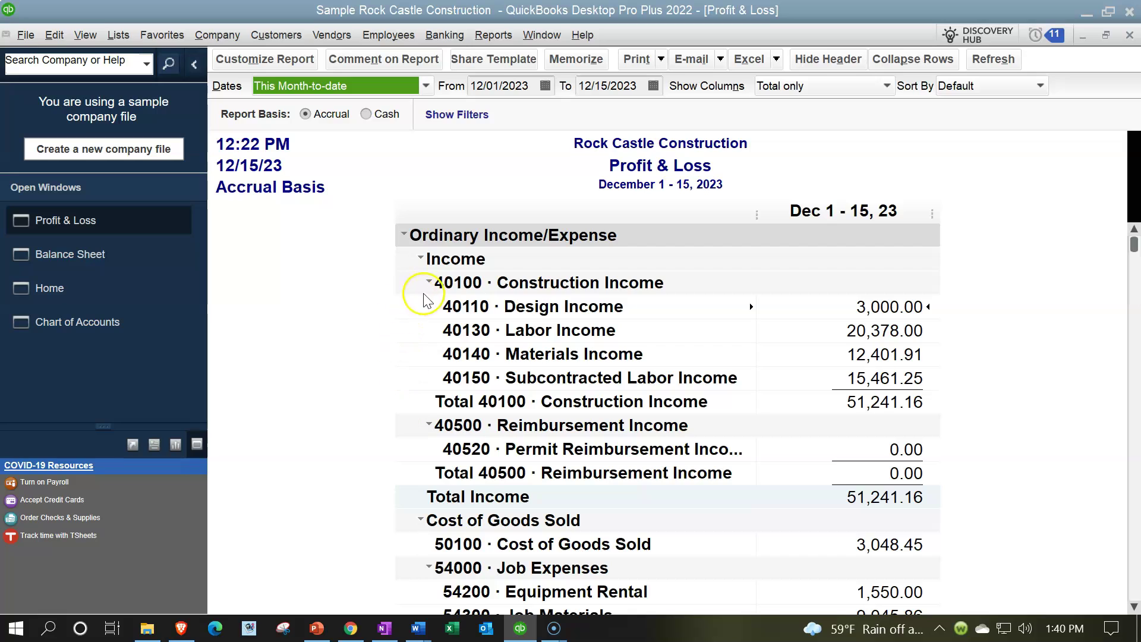
left_click(422, 259)
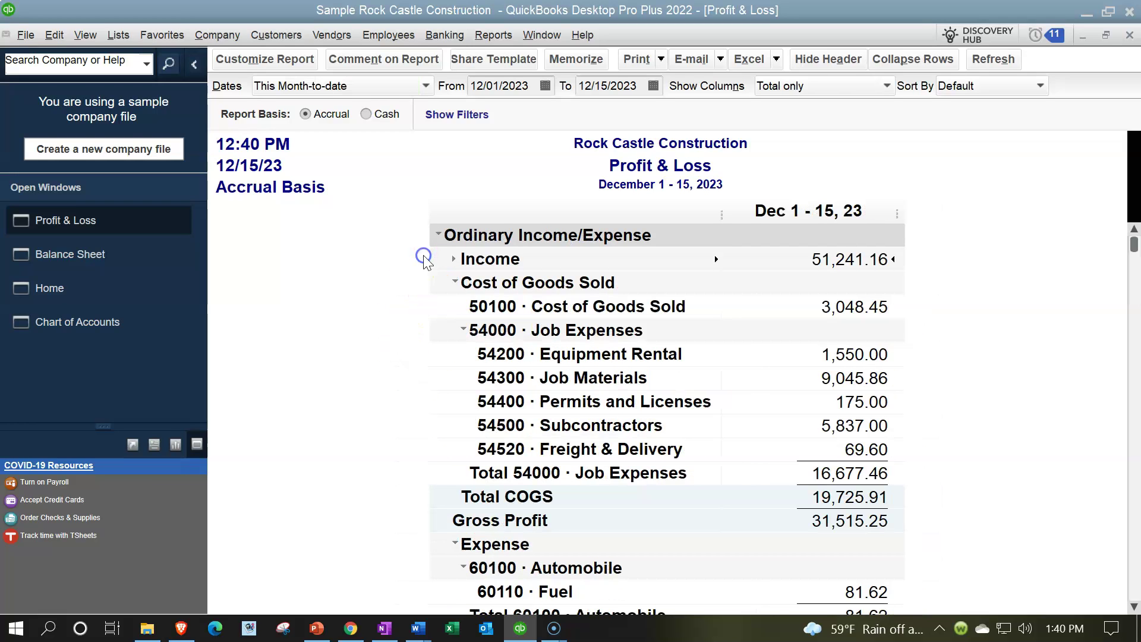
left_click(453, 283)
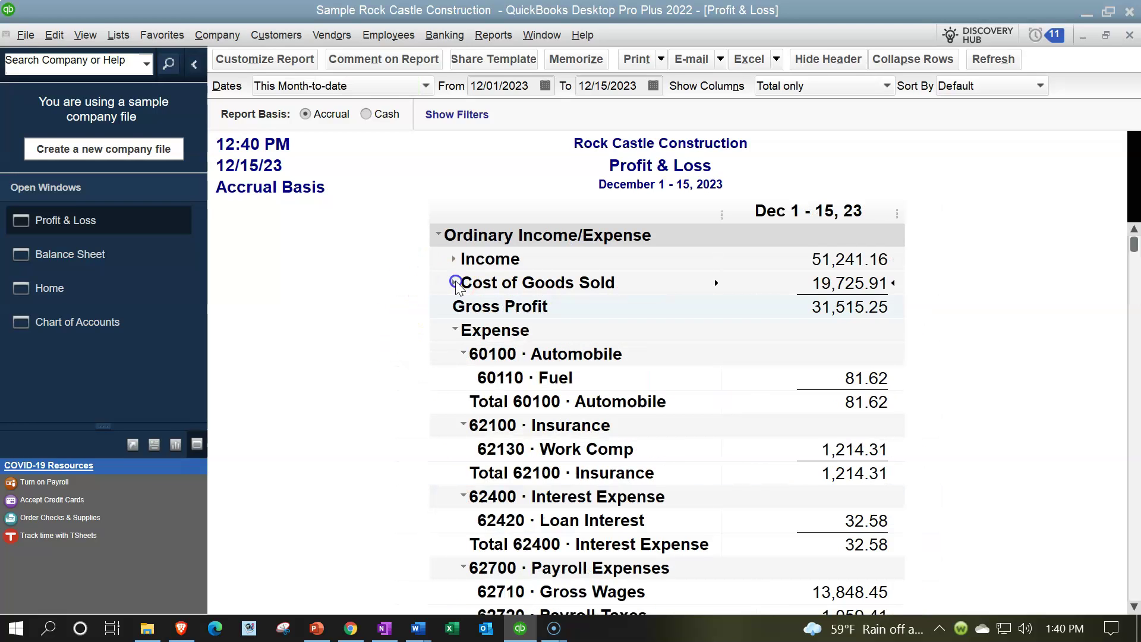
left_click(454, 330)
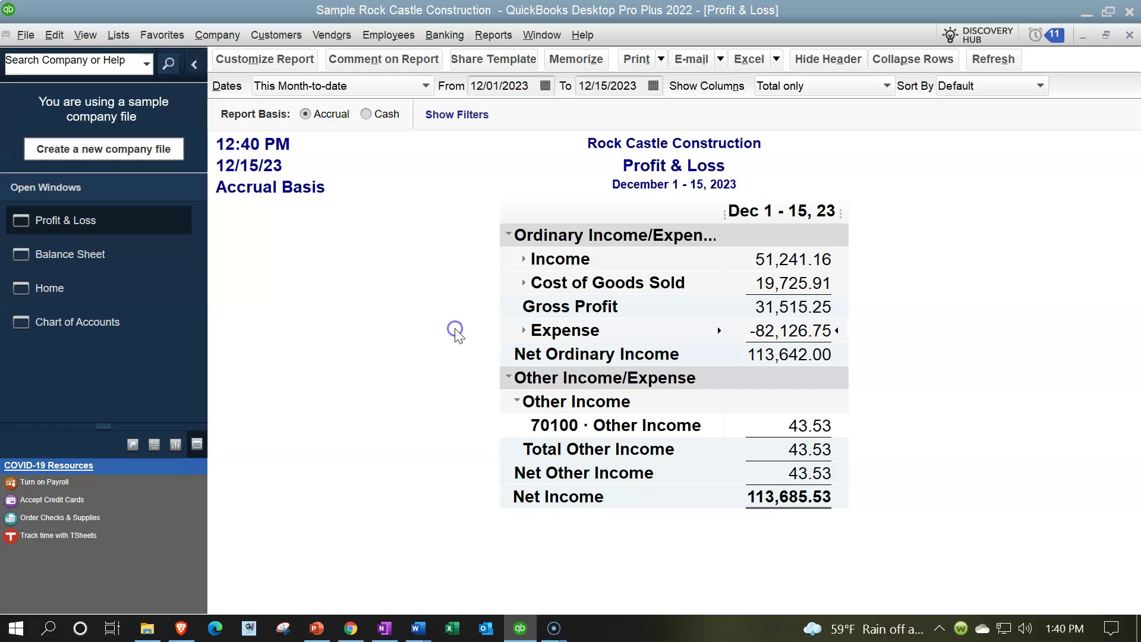
left_click(509, 378)
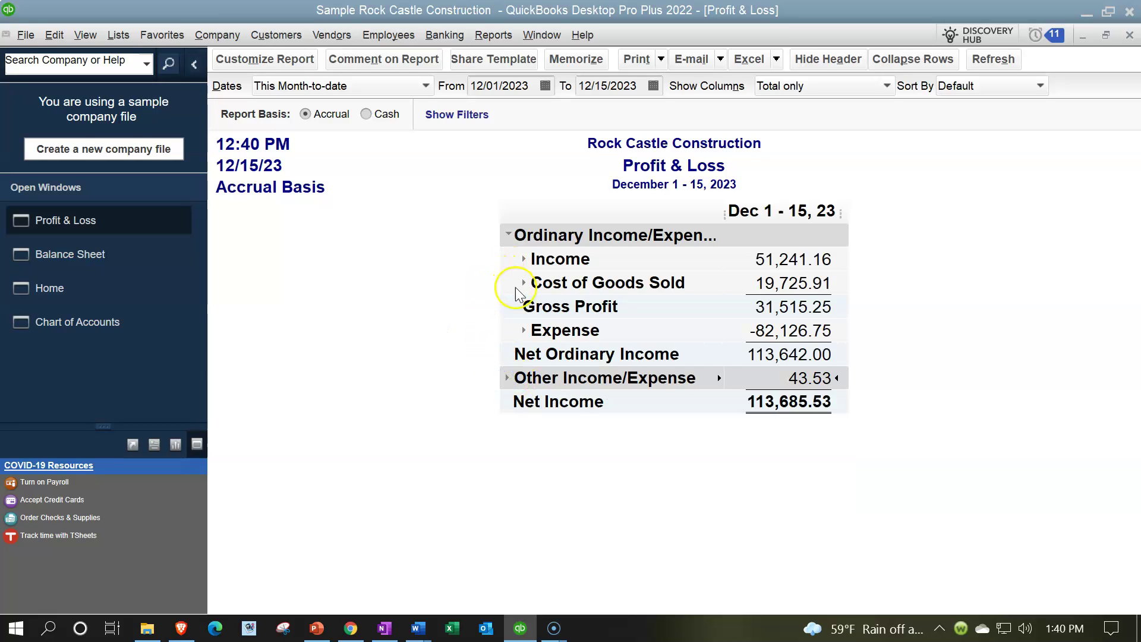
left_click(503, 302)
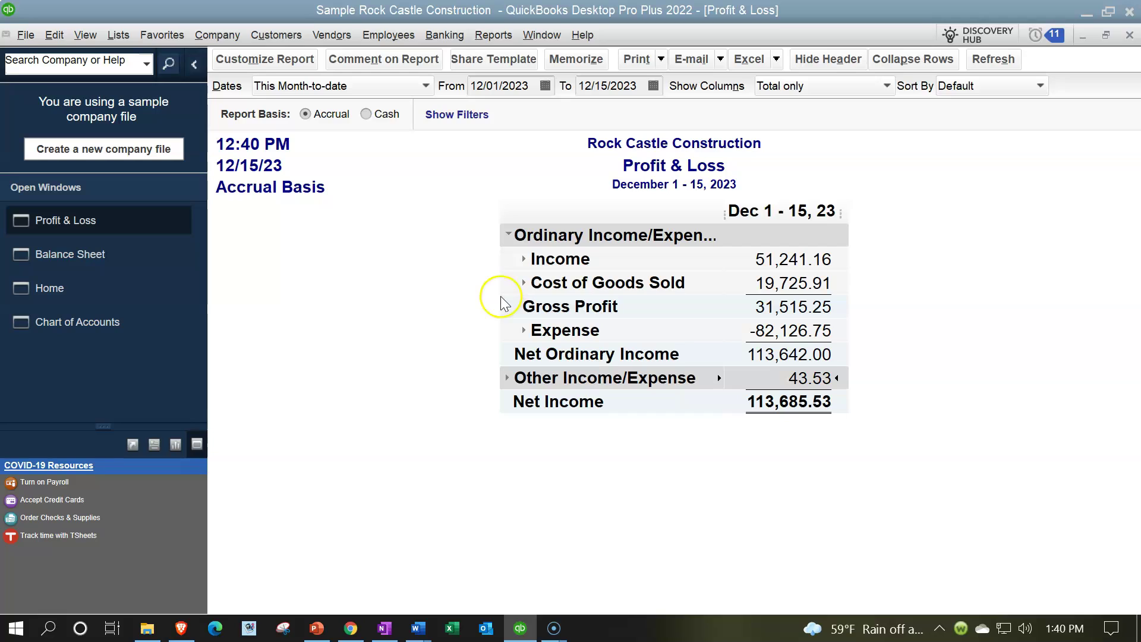
left_click(504, 323)
Expand the Income and Cost of Goods Sold sections of the Profit & Loss to show their accounts
left_click(523, 258)
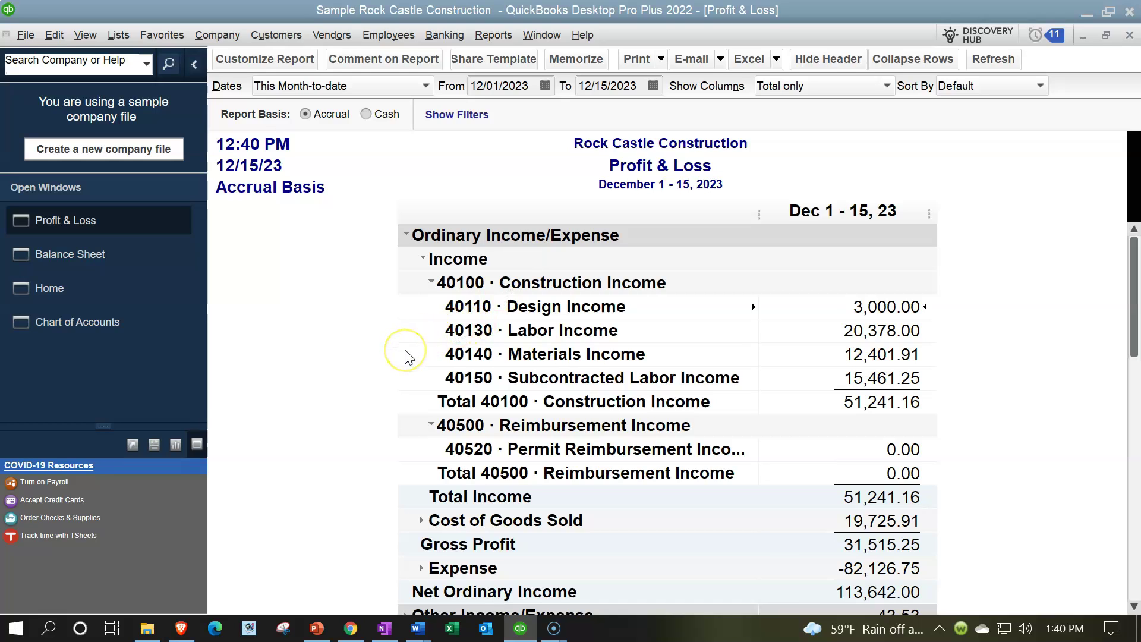
scroll(406, 355, "down", 2)
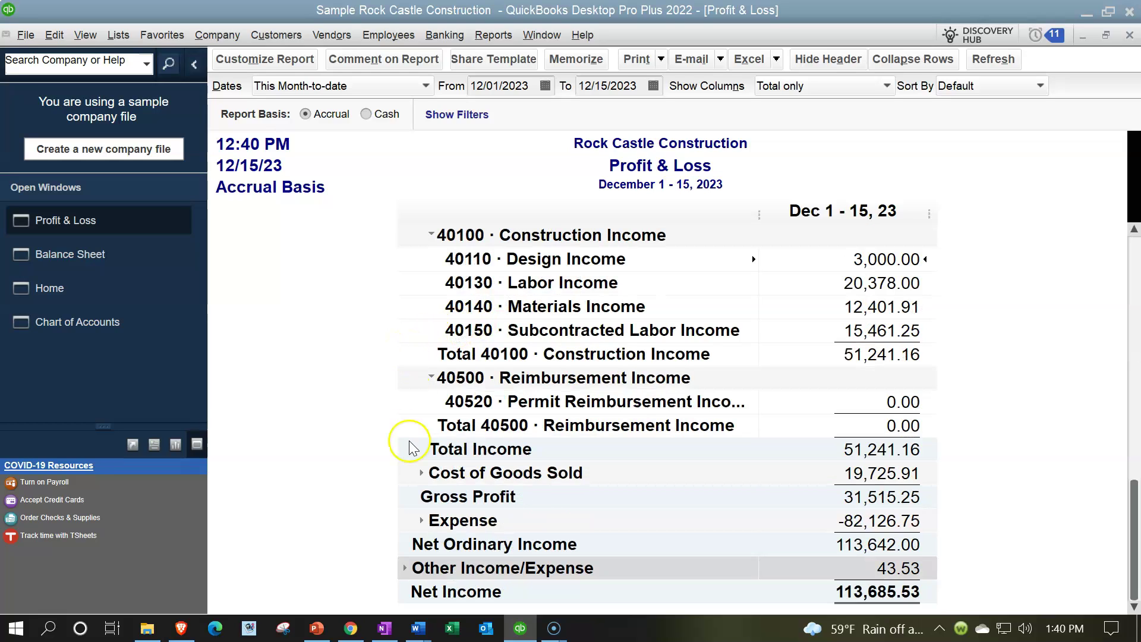
left_click(421, 472)
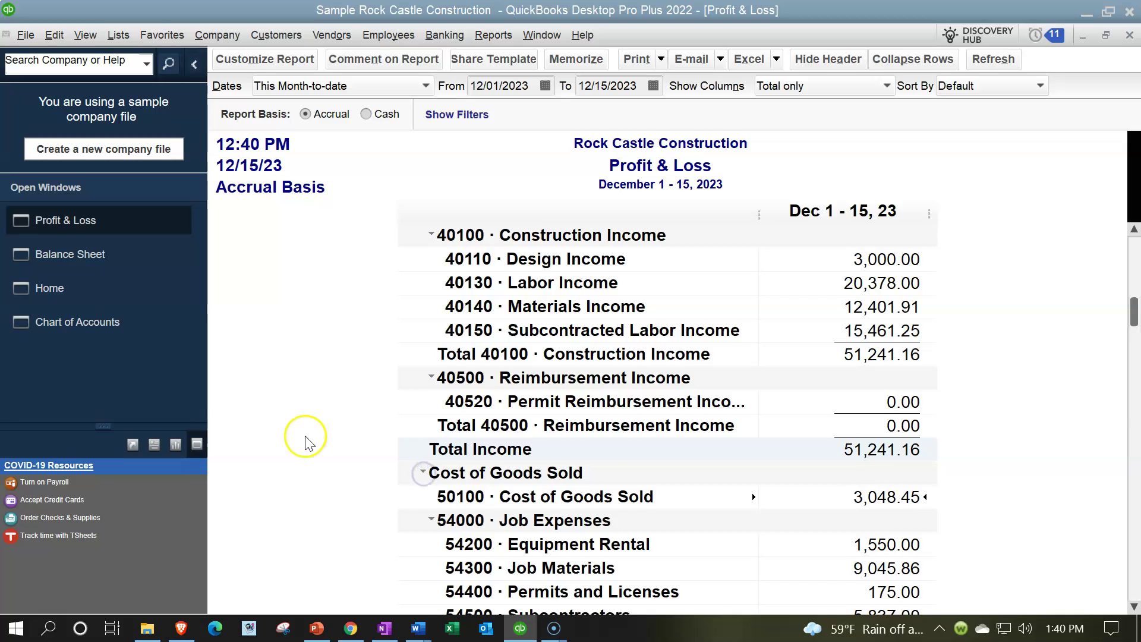
scroll(303, 438, "down", 3)
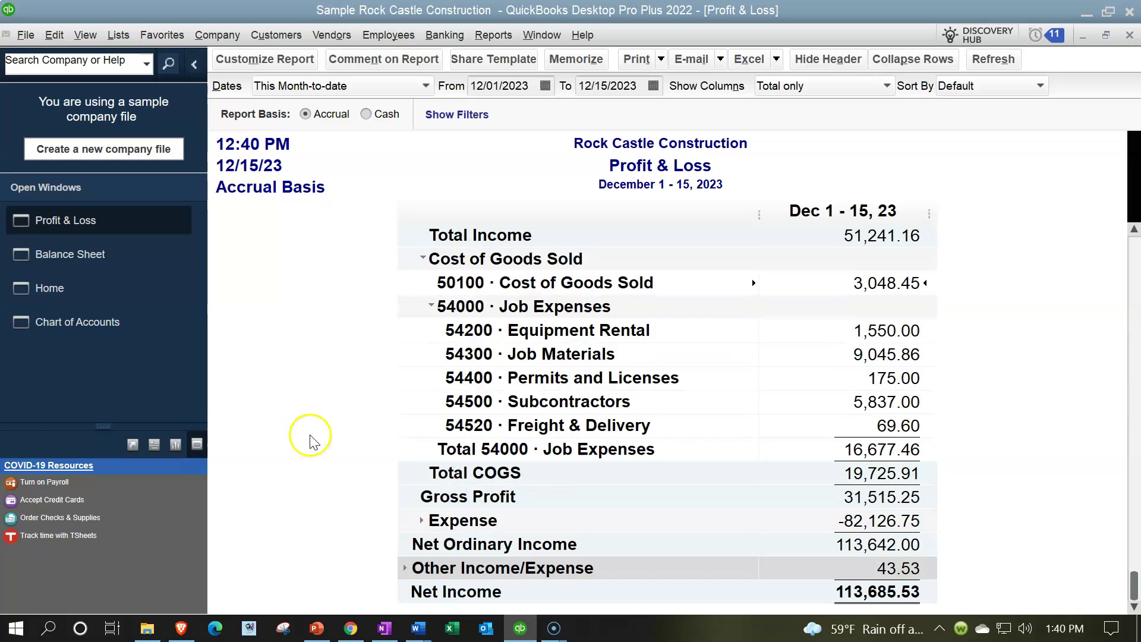
Expand the Expense and Other Income/Expense sections of the Profit & Loss and view their accounts down to Net Income
left_click(421, 521)
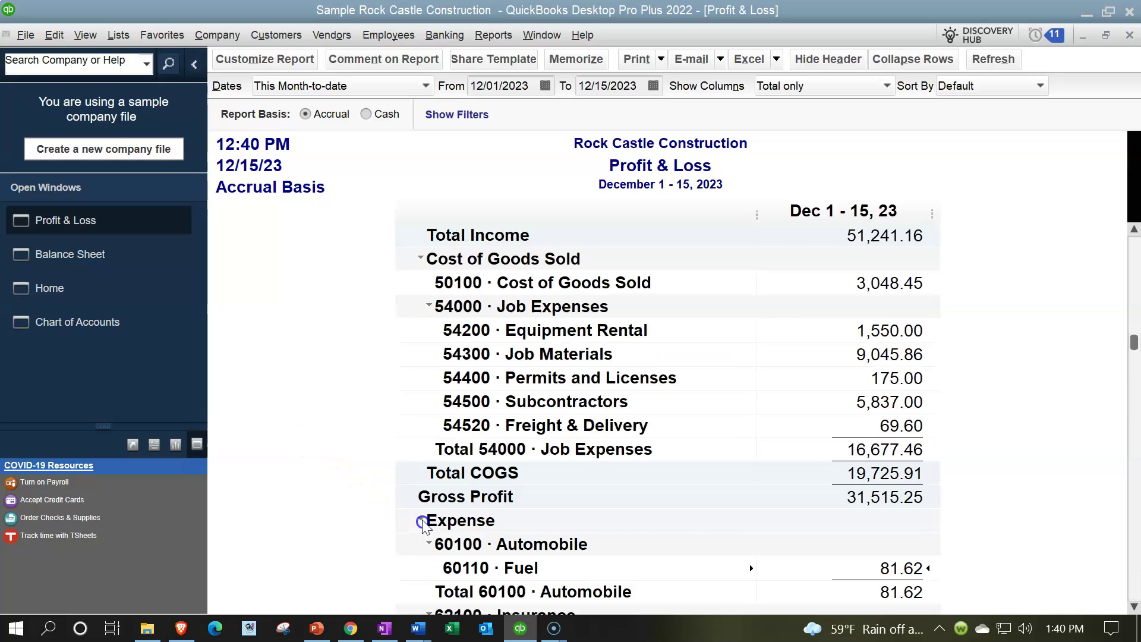
scroll(385, 462, "down", 6)
scroll(388, 463, "down", 2)
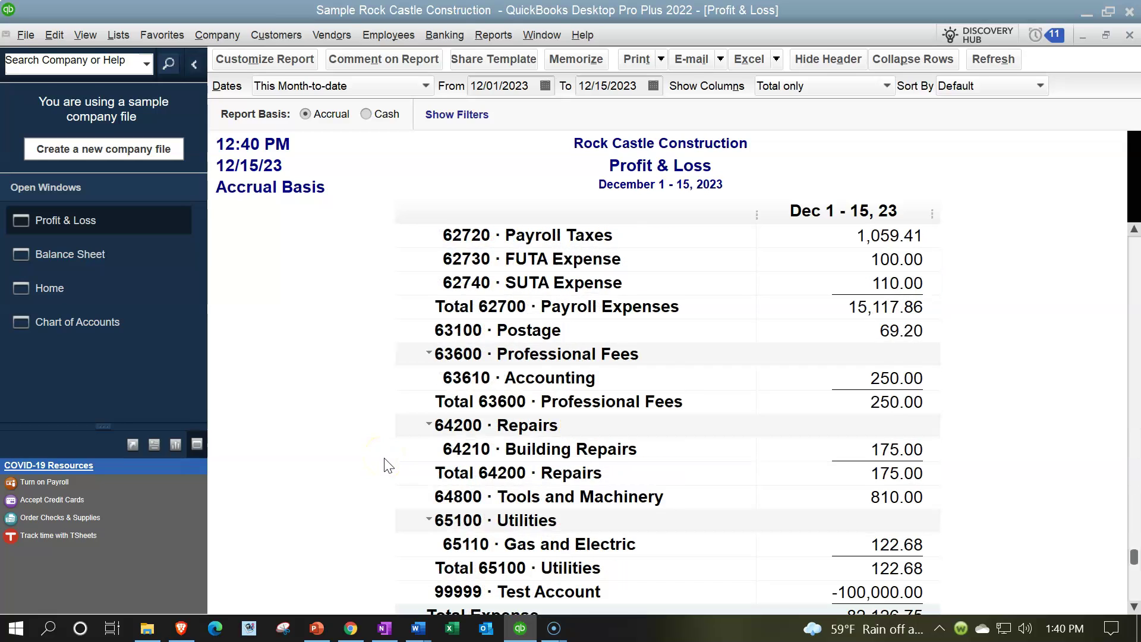
left_click(391, 458)
scroll(391, 459, "down", 2)
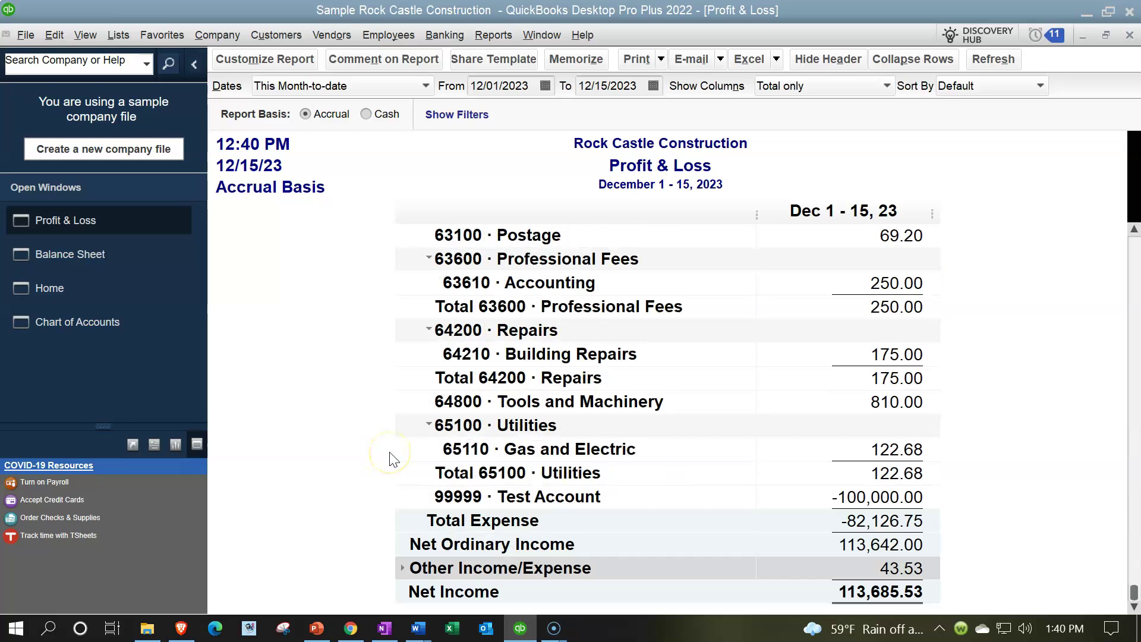
left_click(402, 568)
scroll(311, 479, "down", 2)
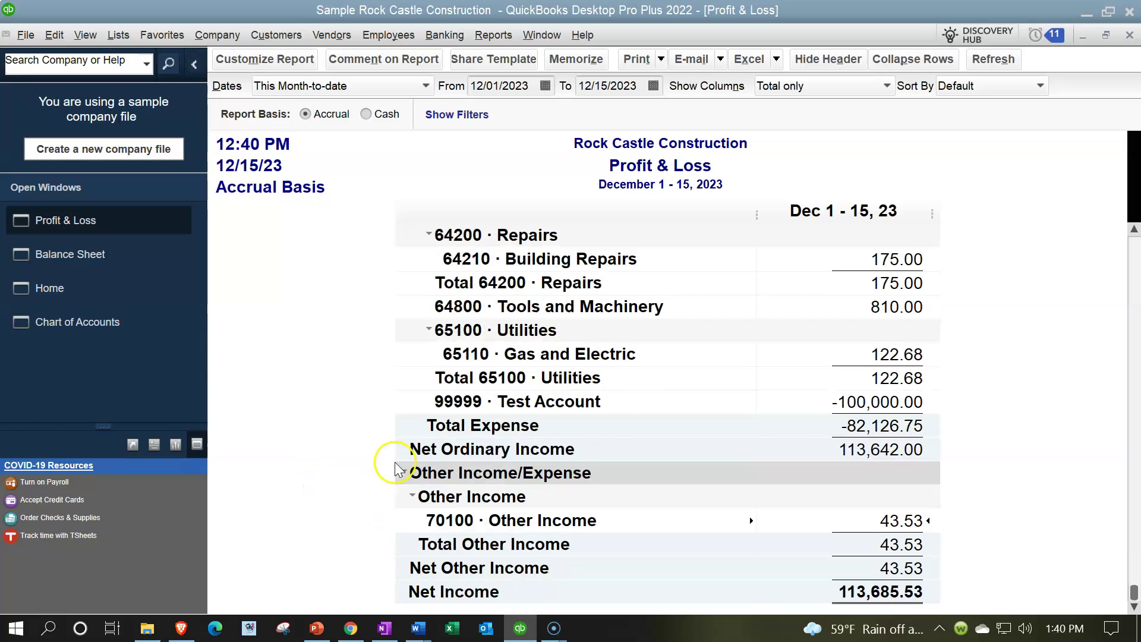
Select the Net Ordinary Income amount and the 70100 Other Income amount in the Profit & Loss to compare them
left_click(872, 456)
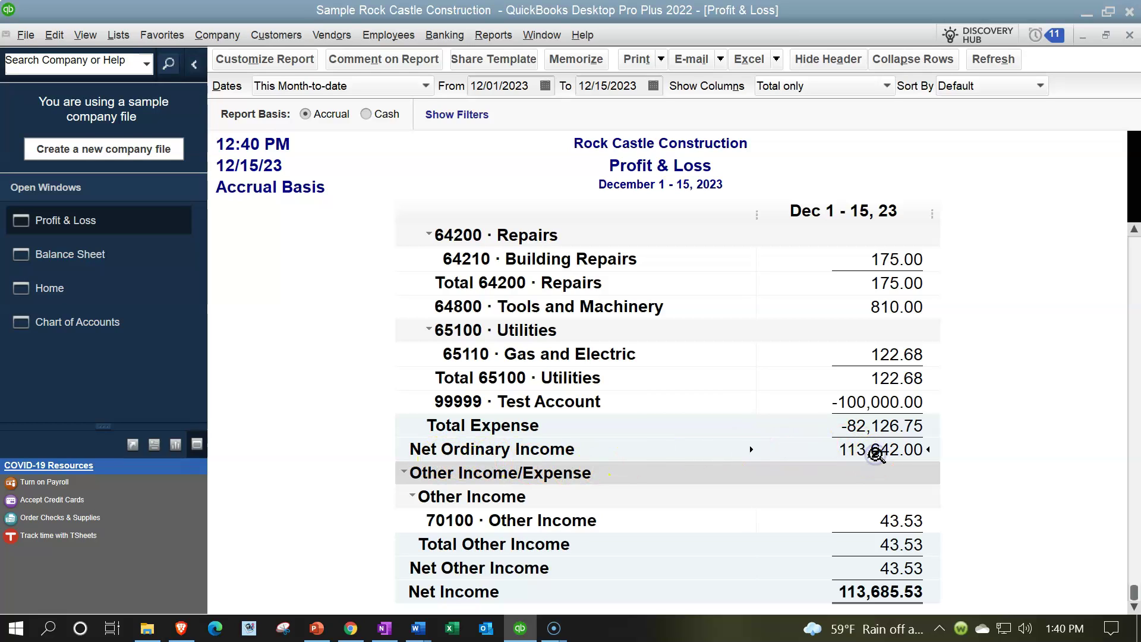
left_click(880, 515)
left_click(890, 531)
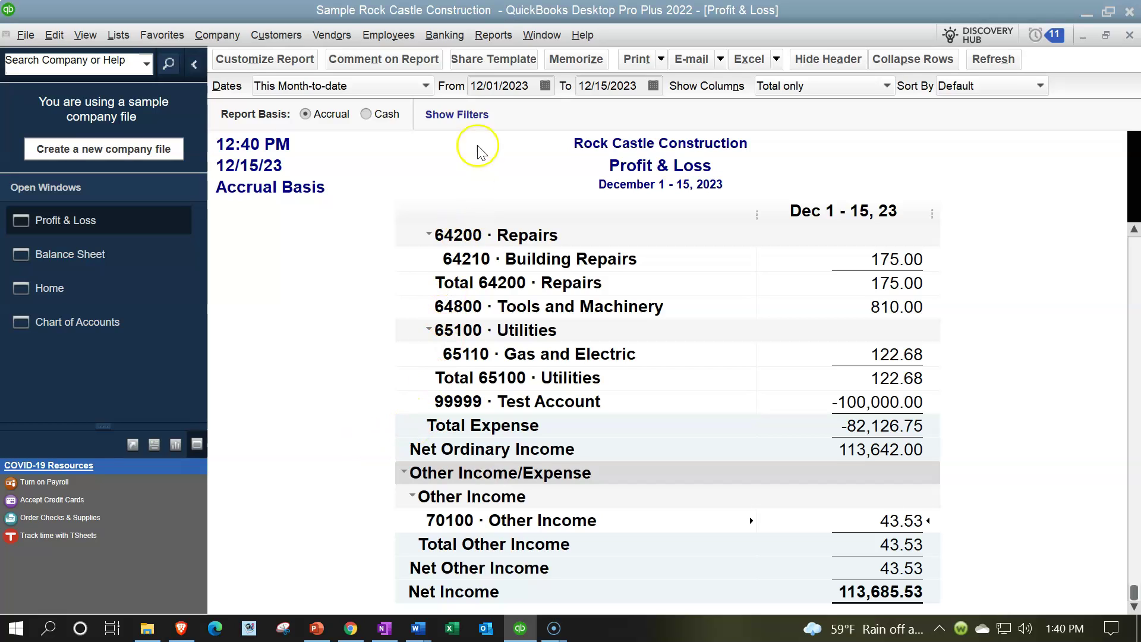
Open the sample company's Trial Balance report
left_click(495, 36)
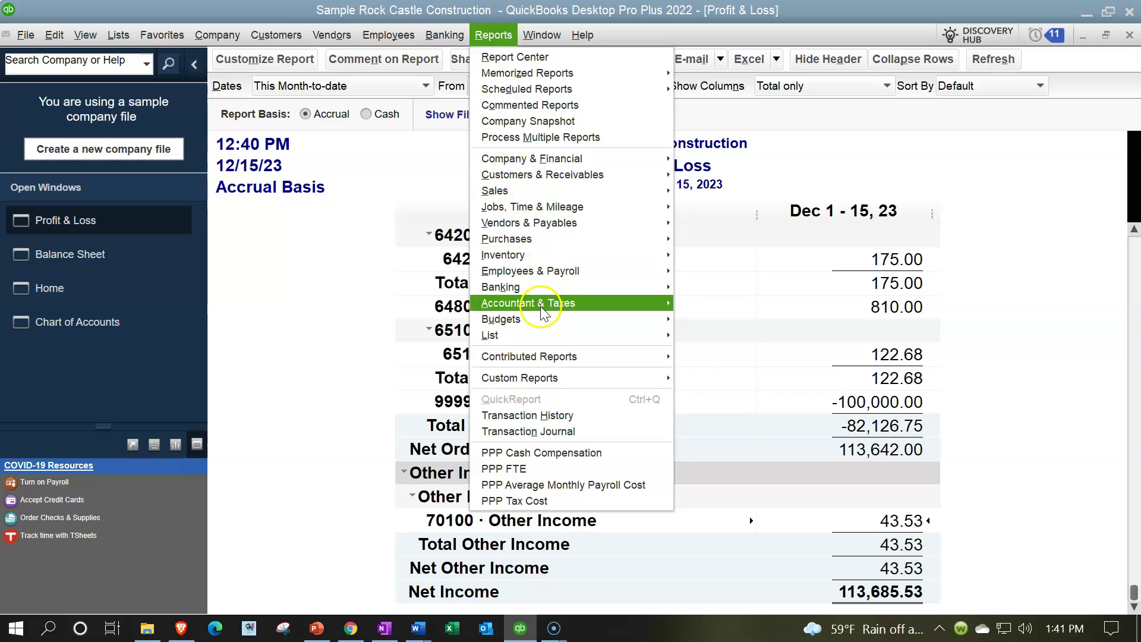
mouse_move(542, 309)
left_click(705, 304)
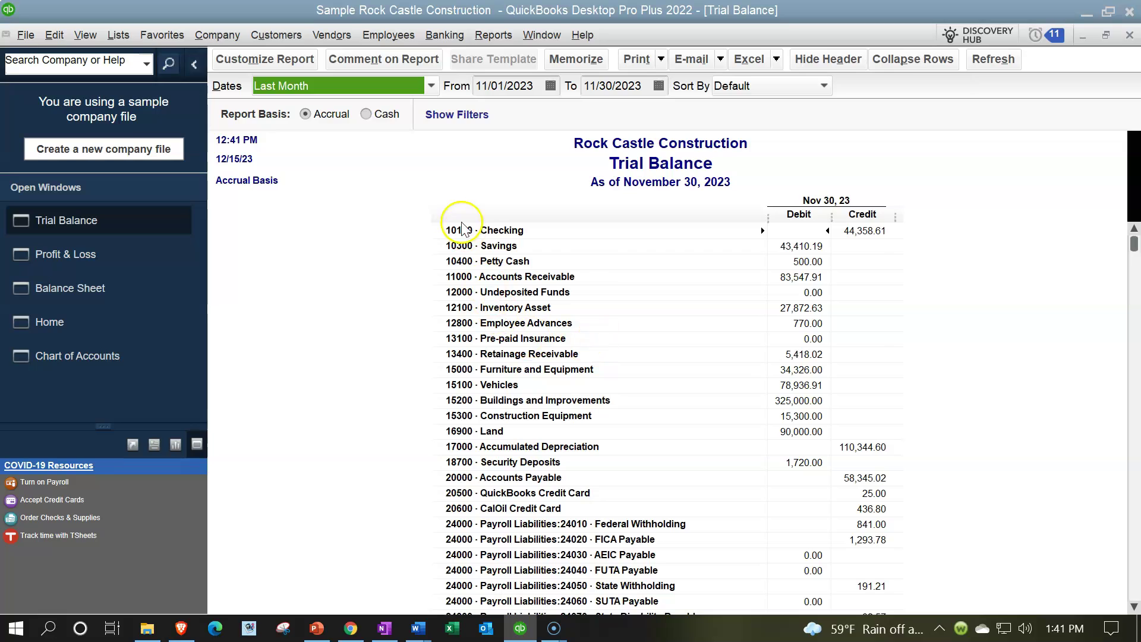
Examine the Trial Balance from Checking through the total, comparing debit and credit balances of balance sheet, income and expense accounts
scroll(443, 253, "down", 11)
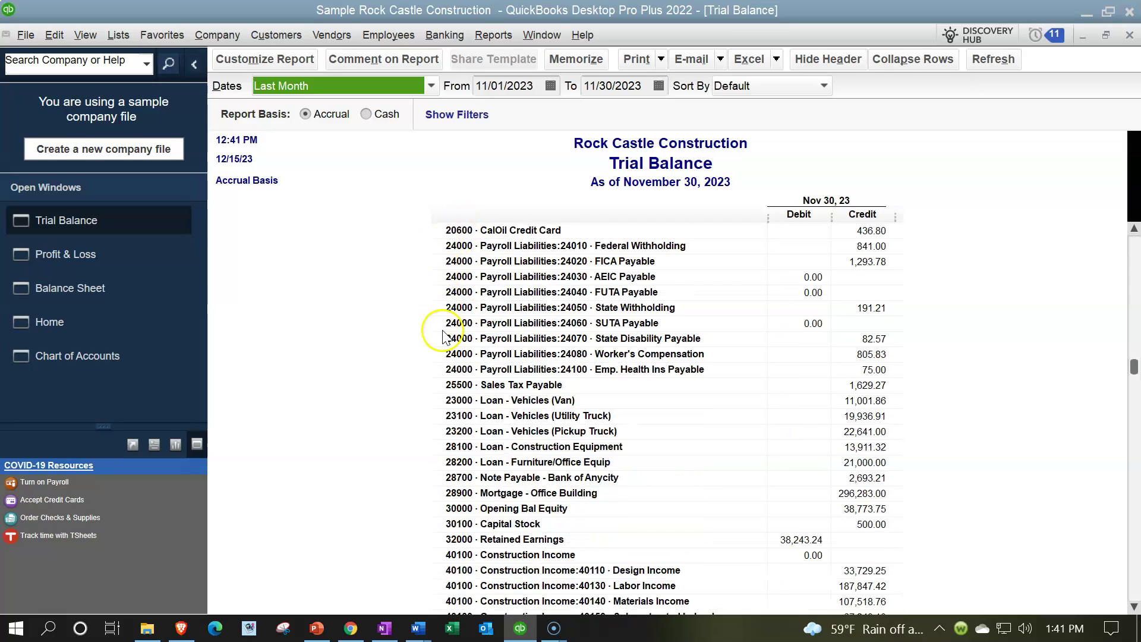
scroll(447, 367, "down", 6)
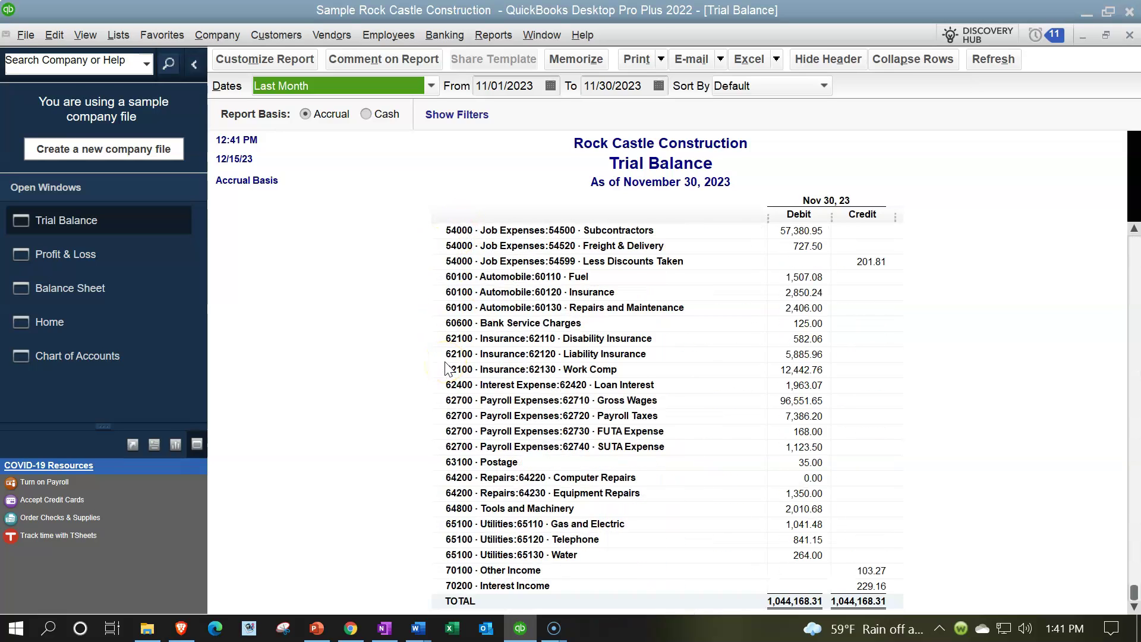
scroll(447, 367, "up", 17)
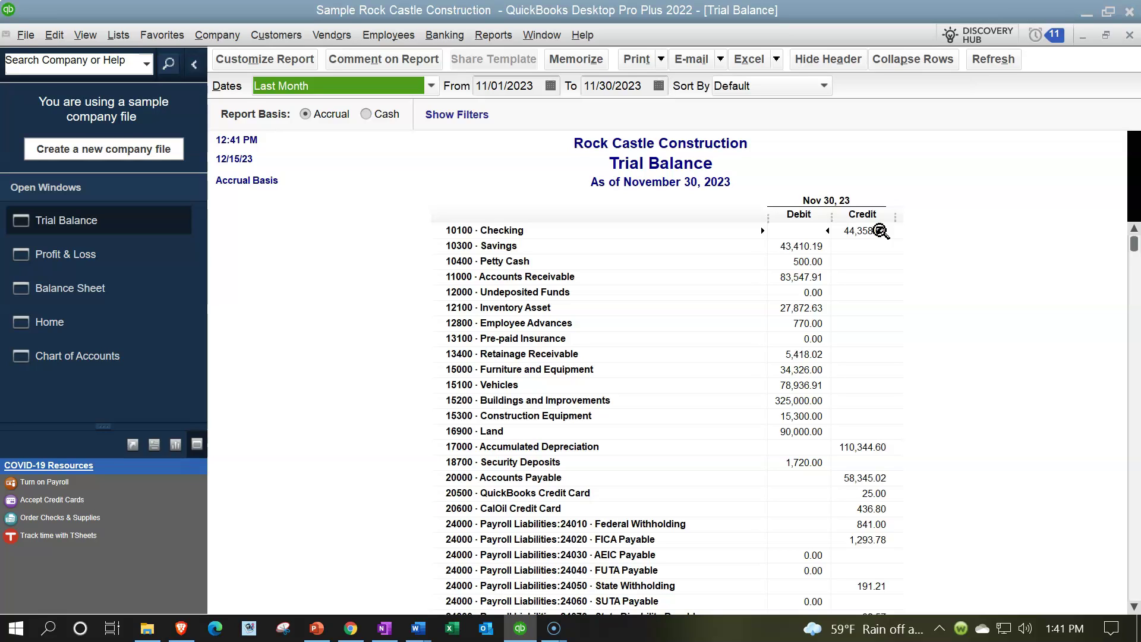
left_click(364, 310)
left_click(784, 308)
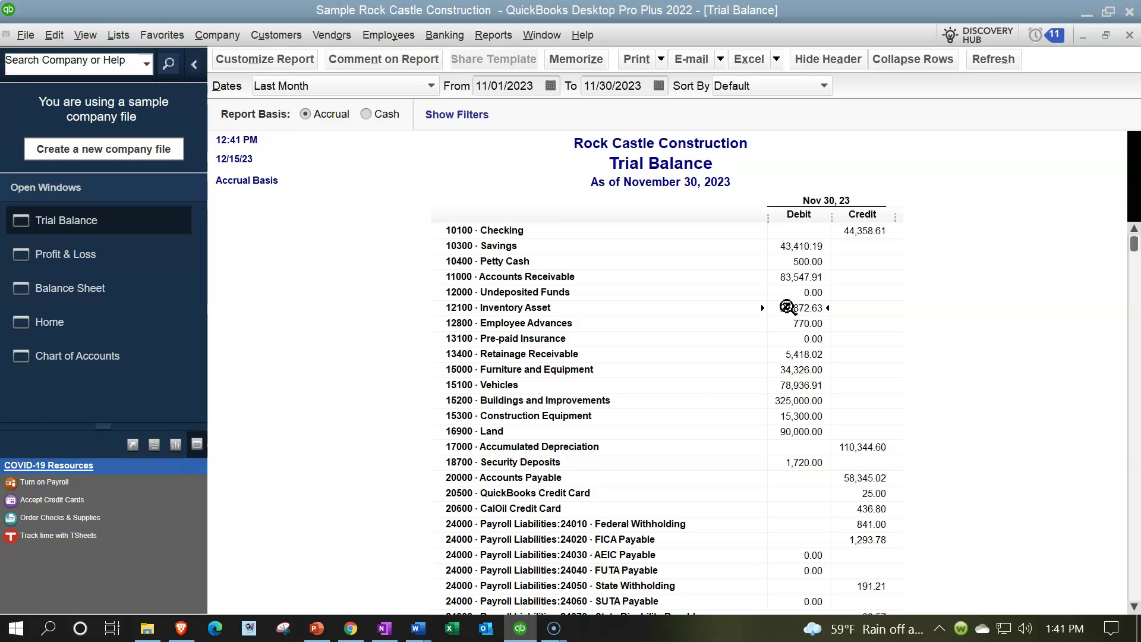
scroll(788, 307, "down", 12)
left_click(809, 550)
left_click(810, 550)
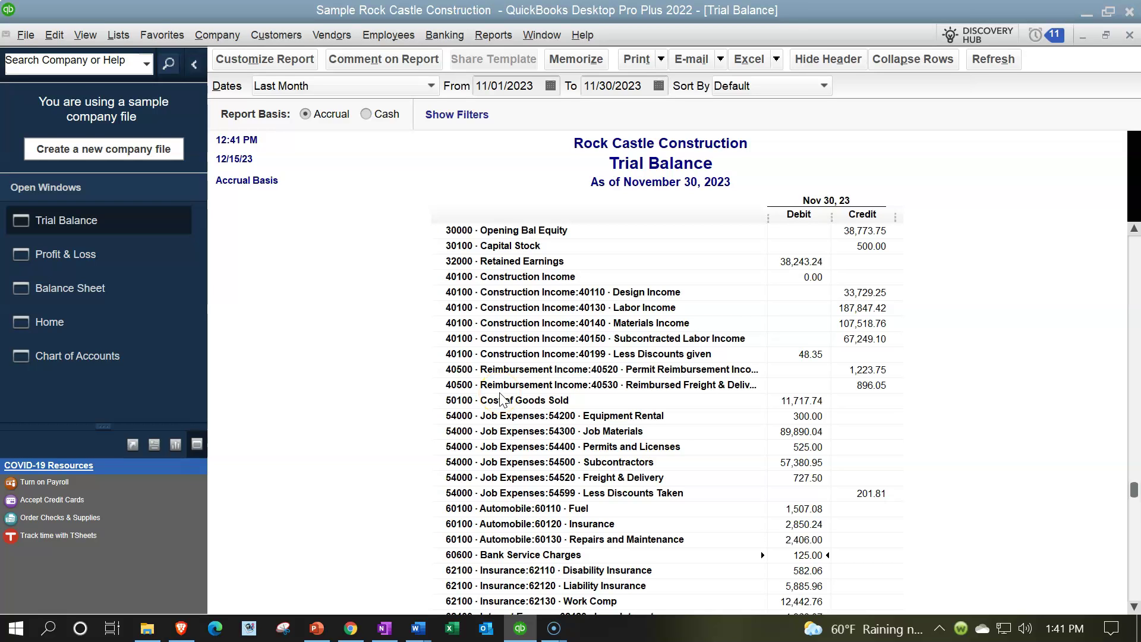
scroll(501, 397, "up", 13)
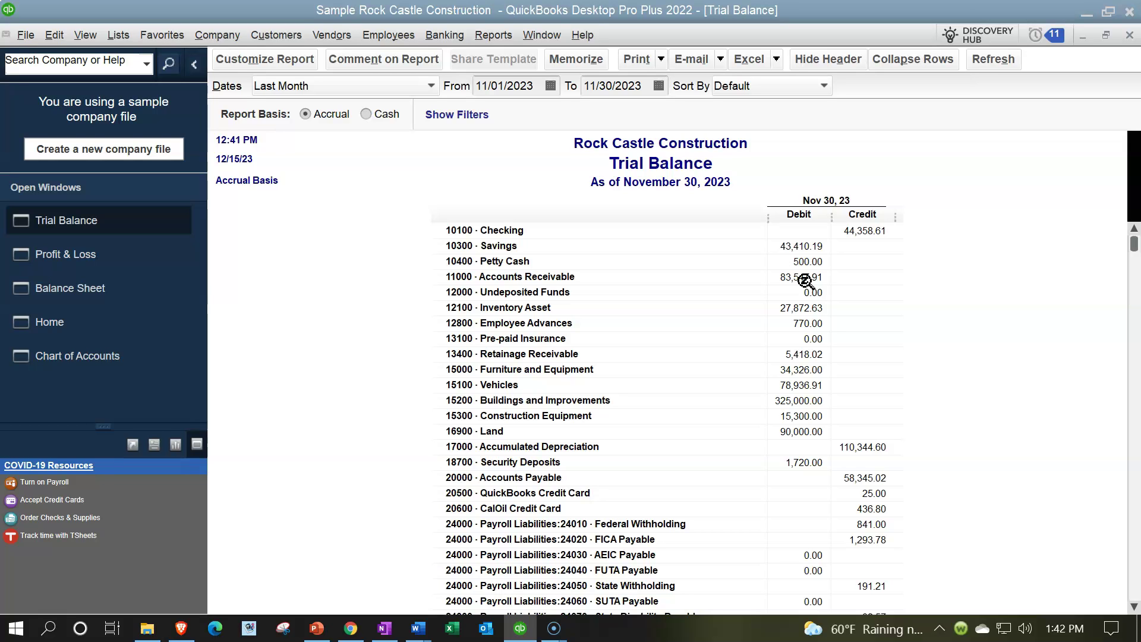
scroll(806, 281, "down", 15)
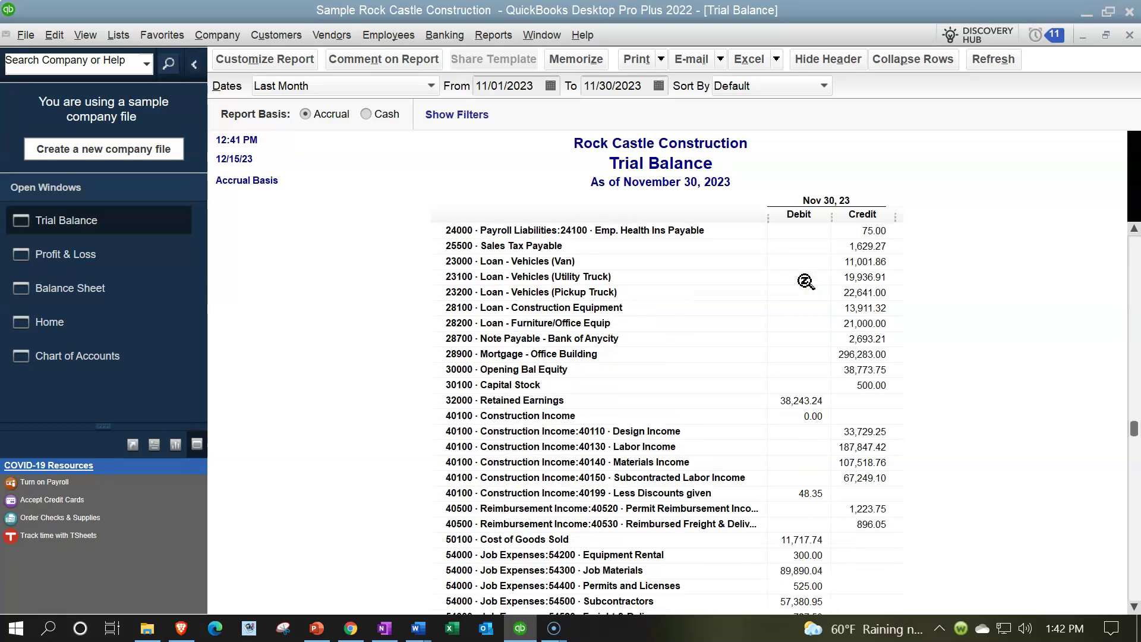
scroll(809, 438, "down", 2)
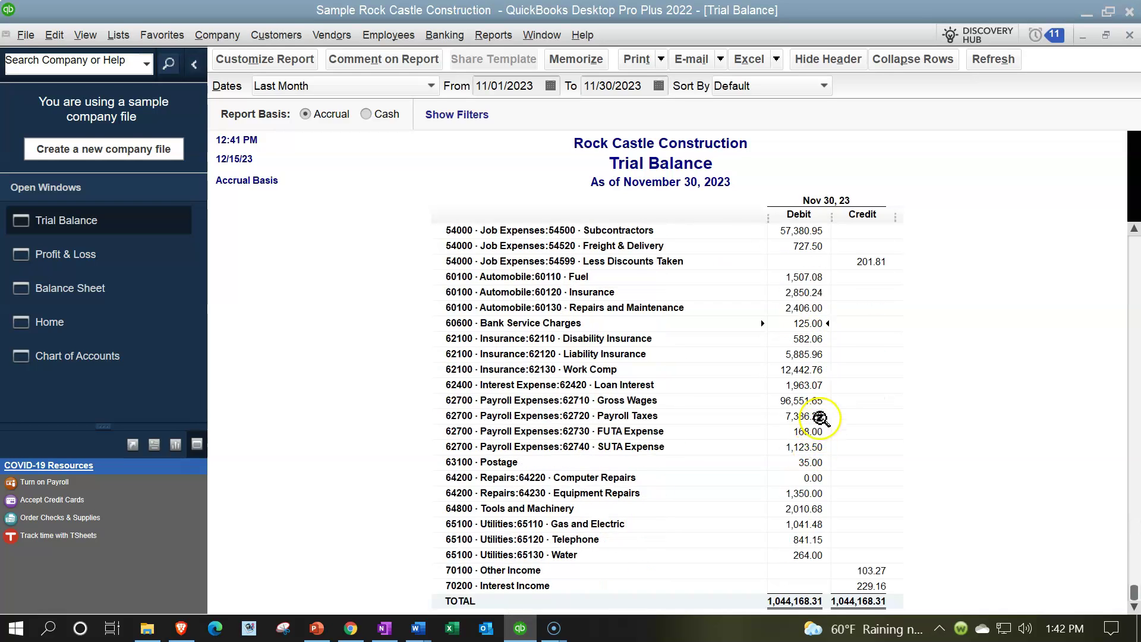